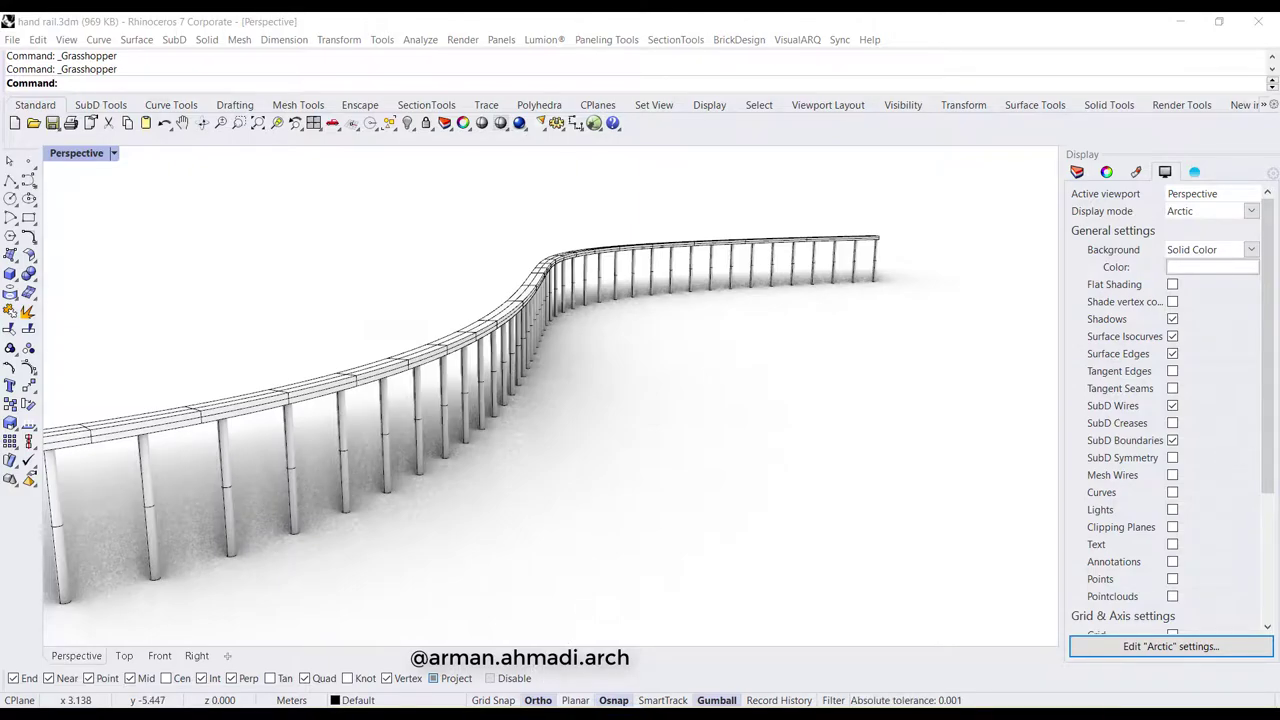
Step: Switch to Grasshopper, add a Curve parameter and assign the straight line from the Rhino viewport to it
{"action": "left_click", "coordinate": [580, 715]}
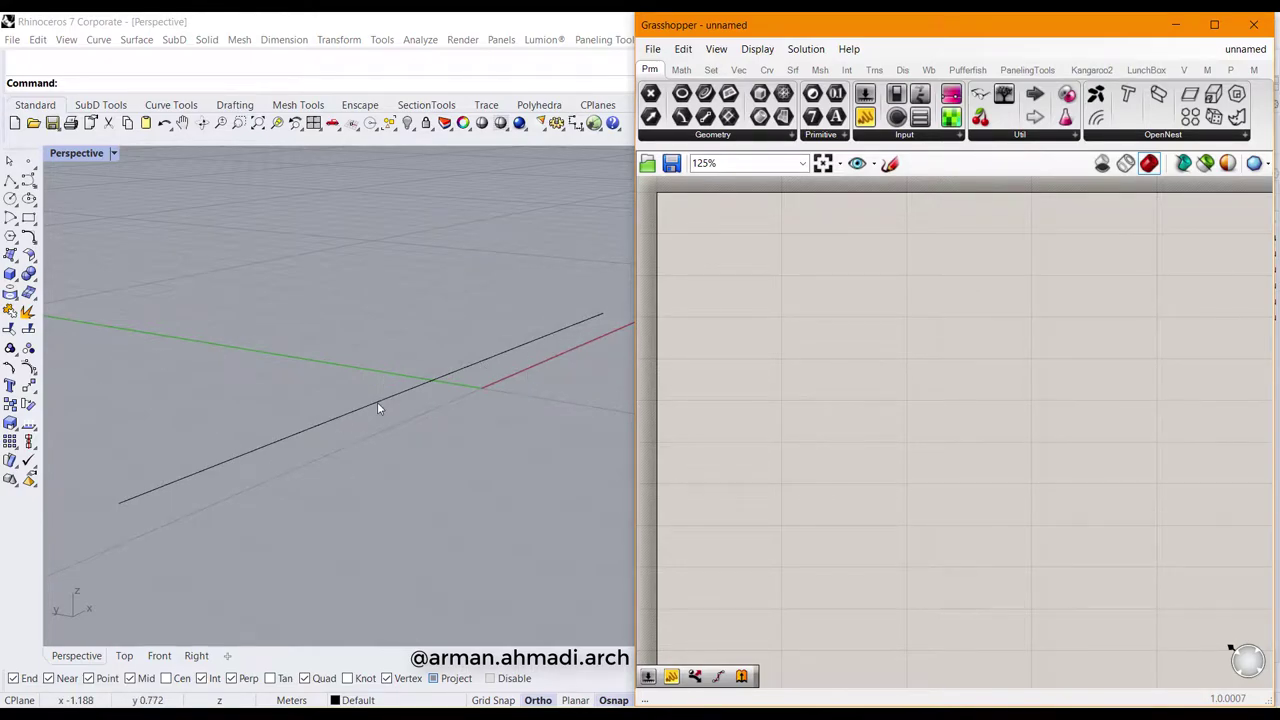
{"action": "left_click", "coordinate": [350, 413]}
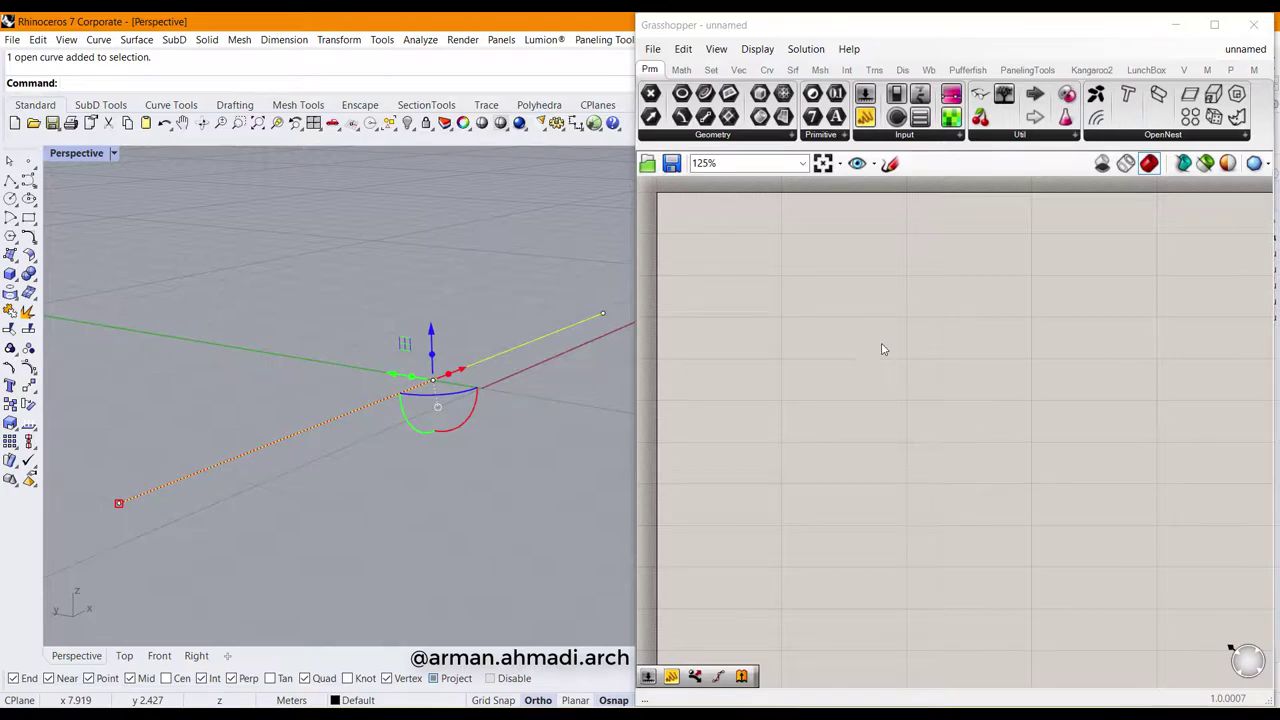
{"action": "left_click", "coordinate": [705, 117]}
{"action": "left_click", "coordinate": [829, 349]}
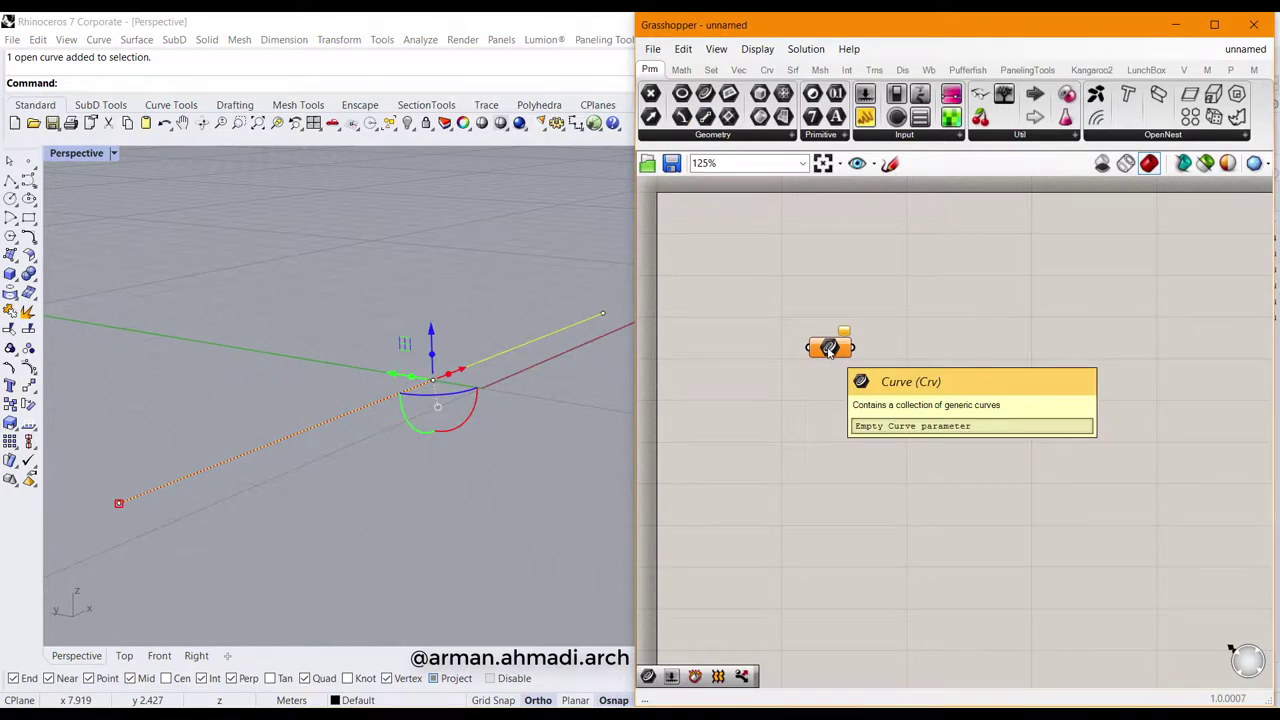
{"action": "right_click", "coordinate": [829, 347]}
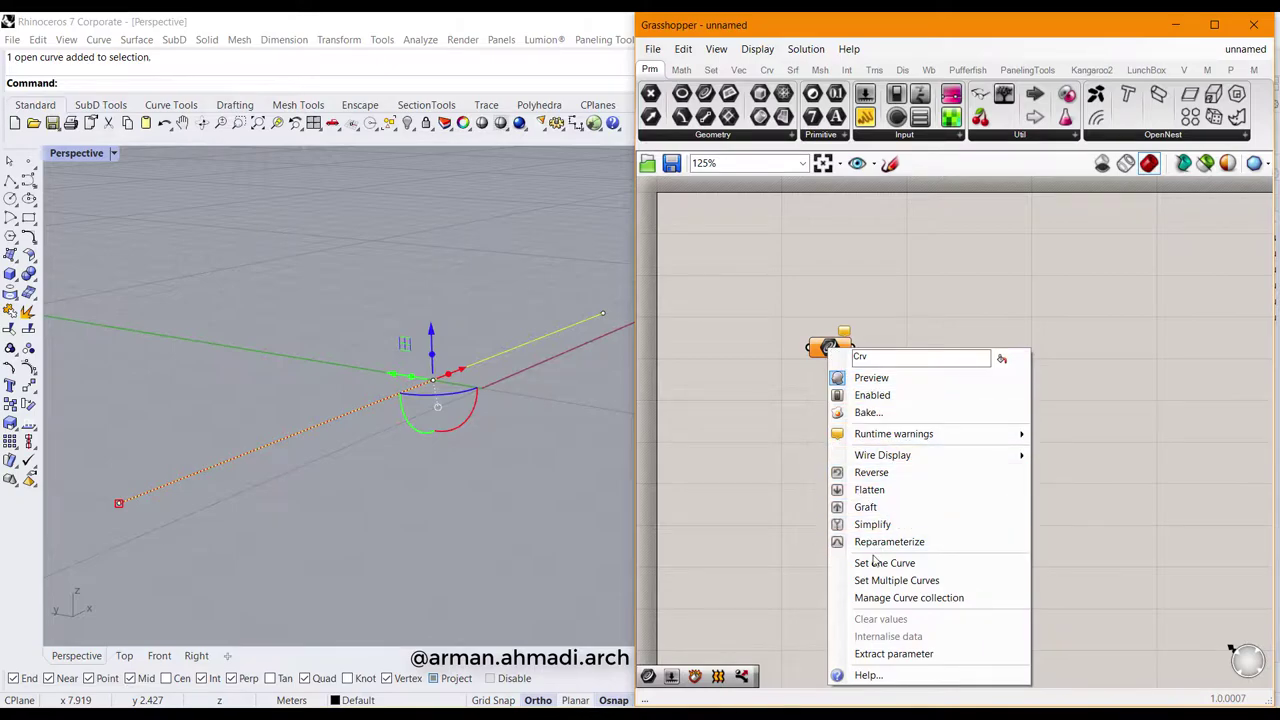
{"action": "left_click", "coordinate": [926, 568]}
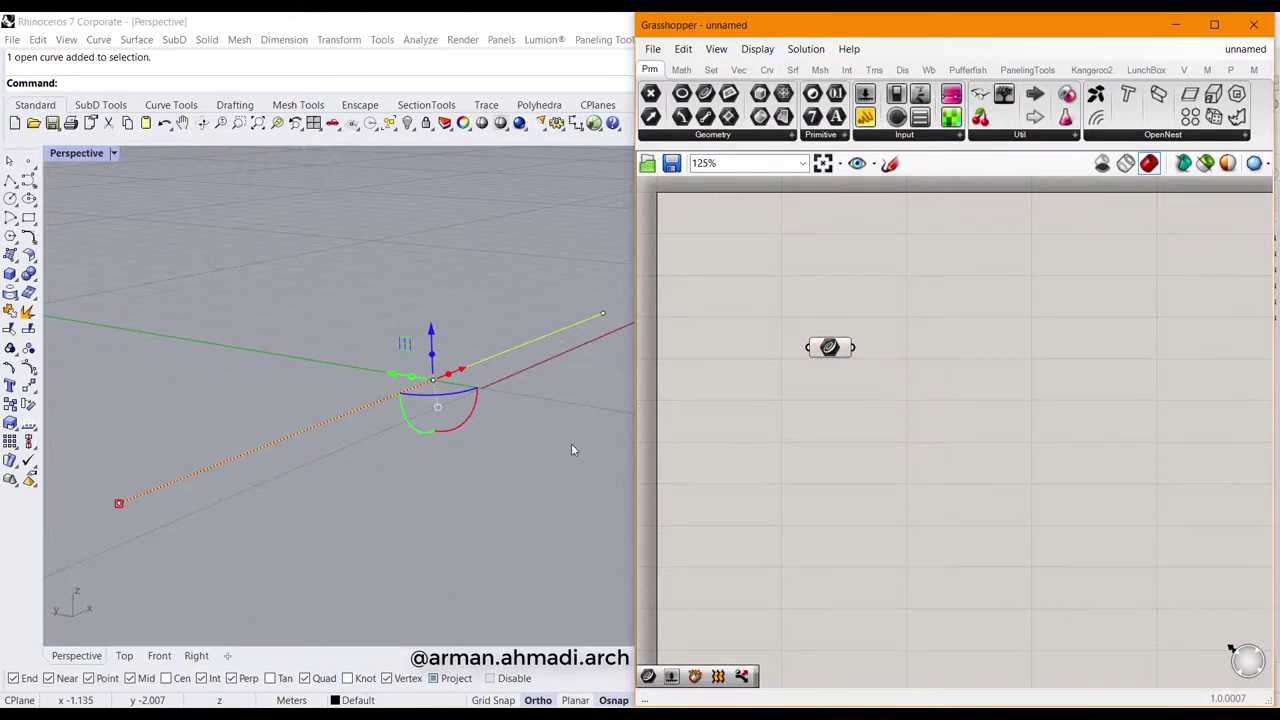
{"action": "left_click", "coordinate": [458, 440]}
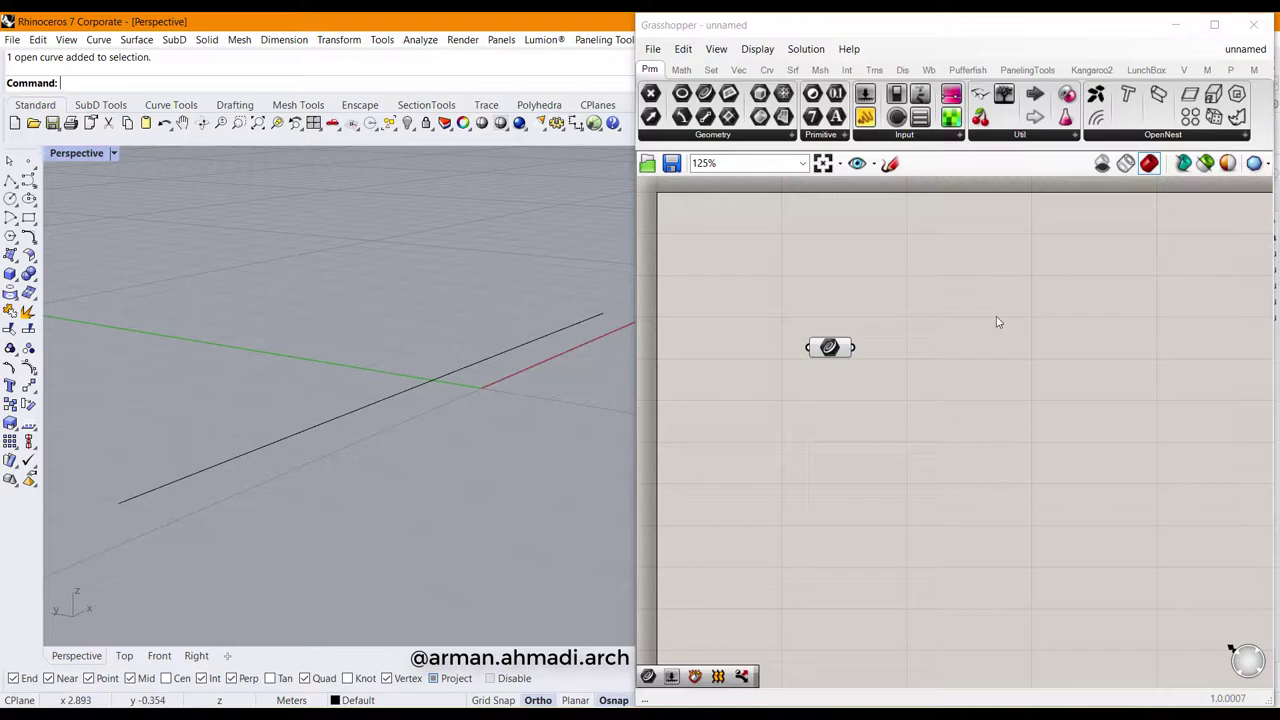
{"action": "left_click", "coordinate": [826, 347]}
{"action": "left_click", "coordinate": [798, 472]}
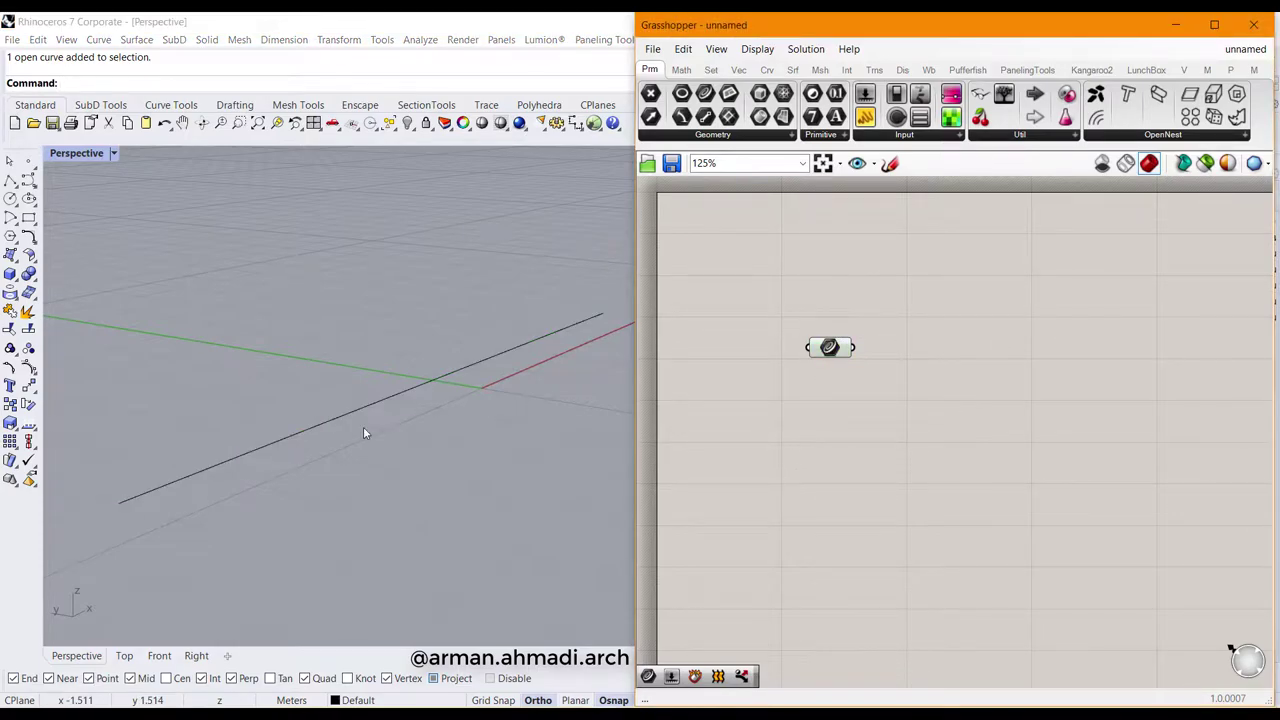
Step: Add the Divide Length component that splits a curve into preset-length segments and connect the Curve parameter to its curve input
{"action": "right_click_drag", "start_coordinate": [814, 402], "coordinate": [763, 405]}
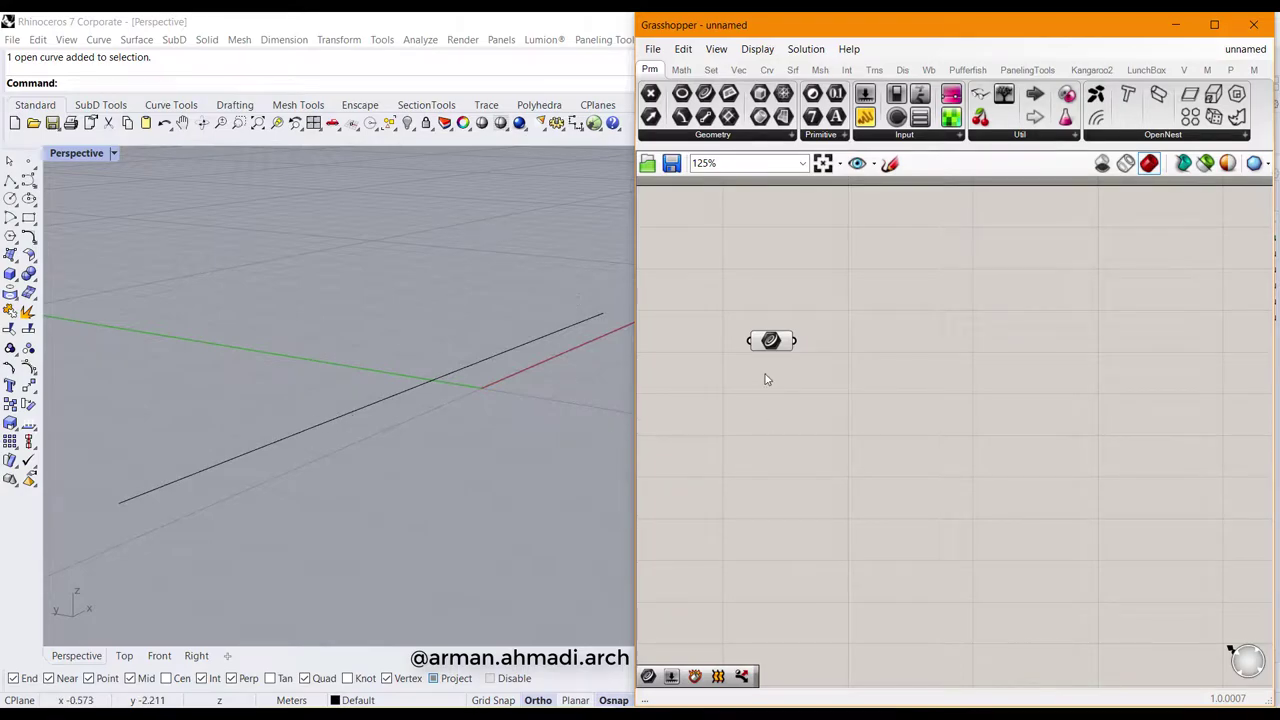
{"action": "double_click", "coordinate": [863, 420]}
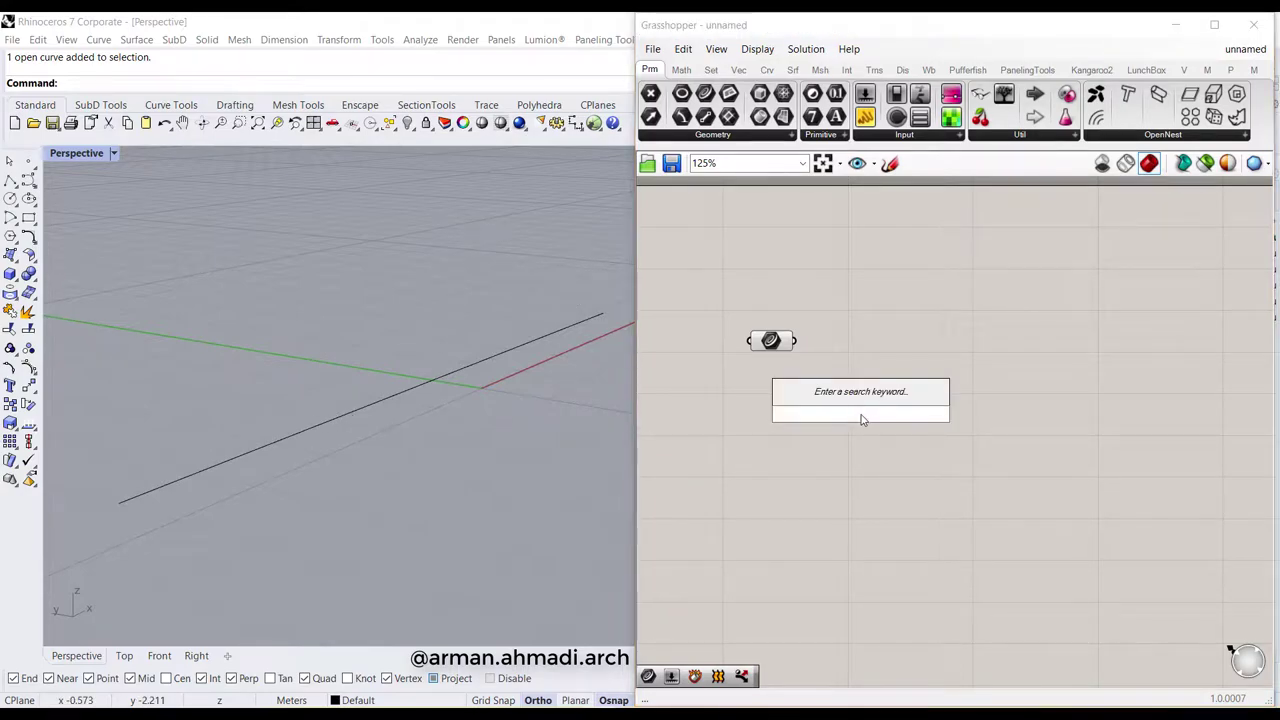
{"action": "type", "text": "div"}
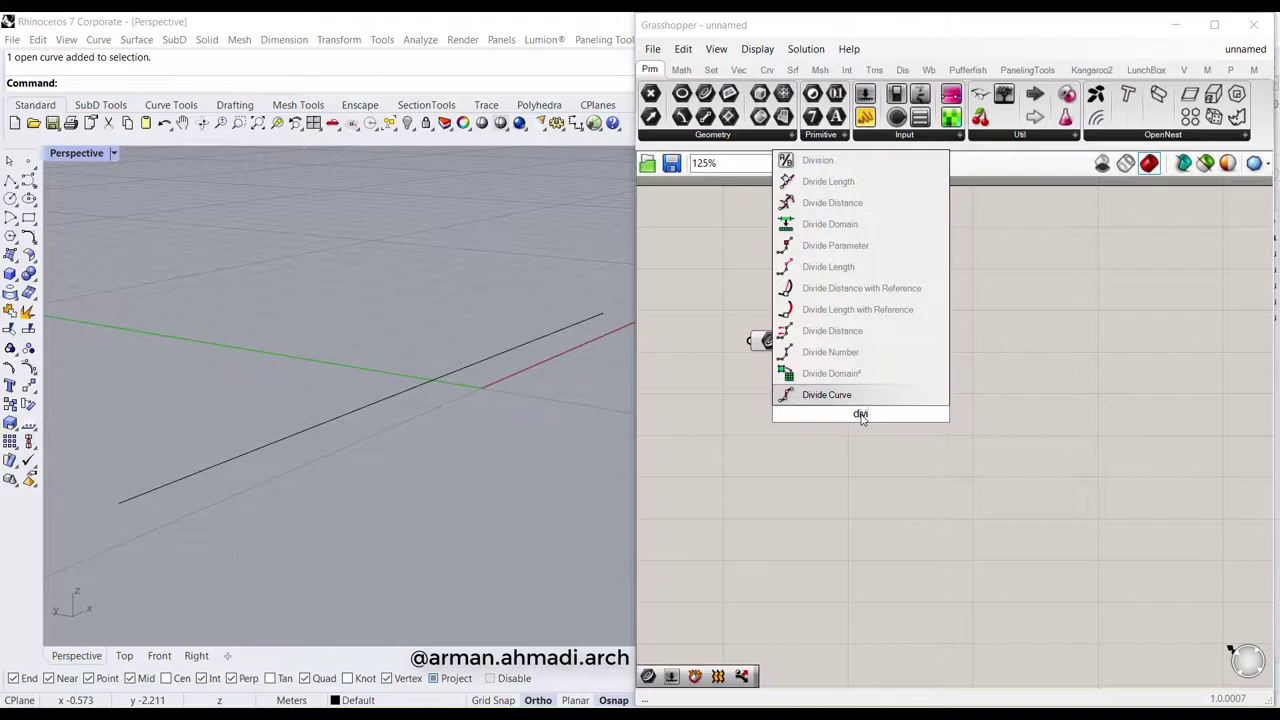
{"action": "type", "text": "ide l"}
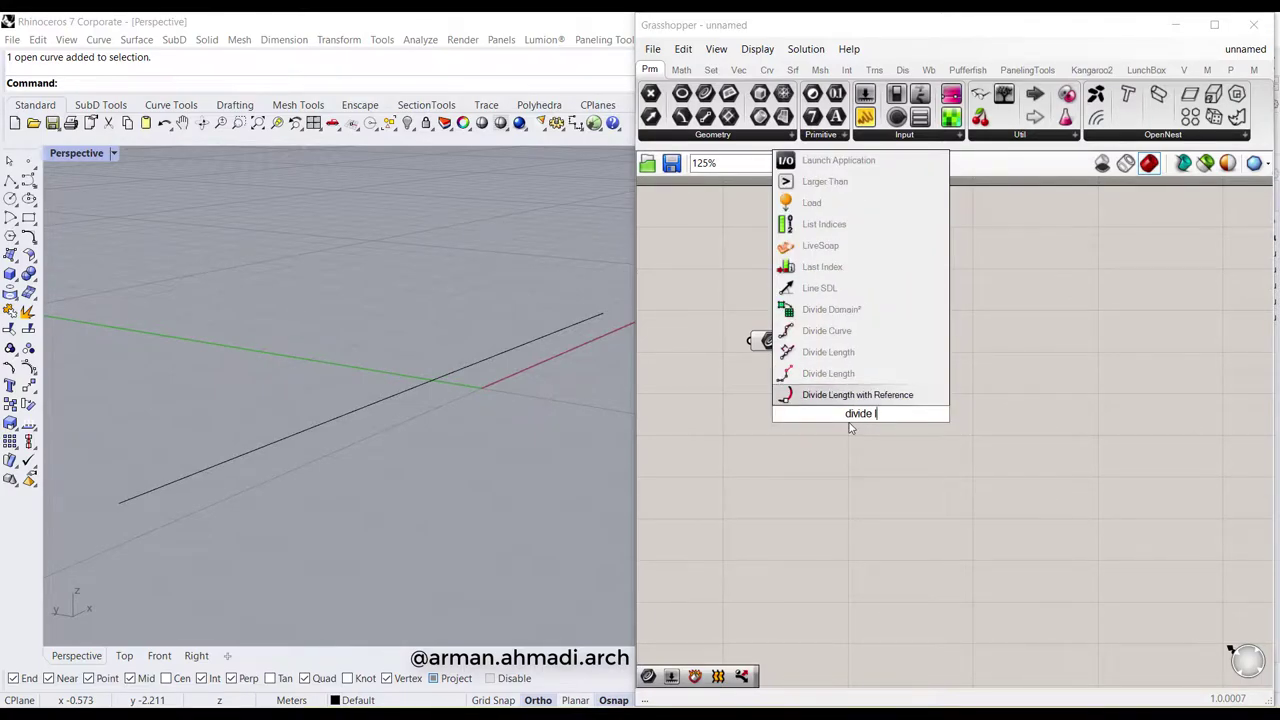
{"action": "left_click", "coordinate": [828, 352]}
{"action": "left_click_drag", "start_coordinate": [852, 430], "coordinate": [880, 390]}
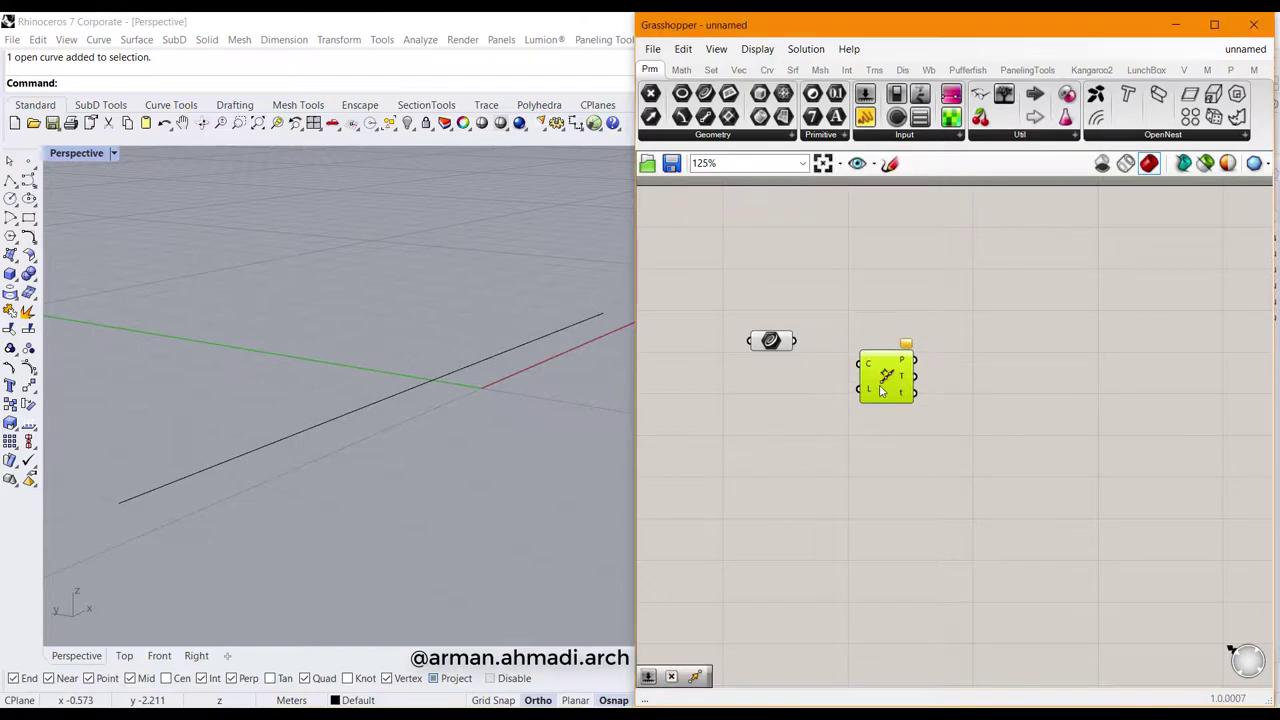
{"action": "left_click_drag", "start_coordinate": [795, 343], "coordinate": [893, 380]}
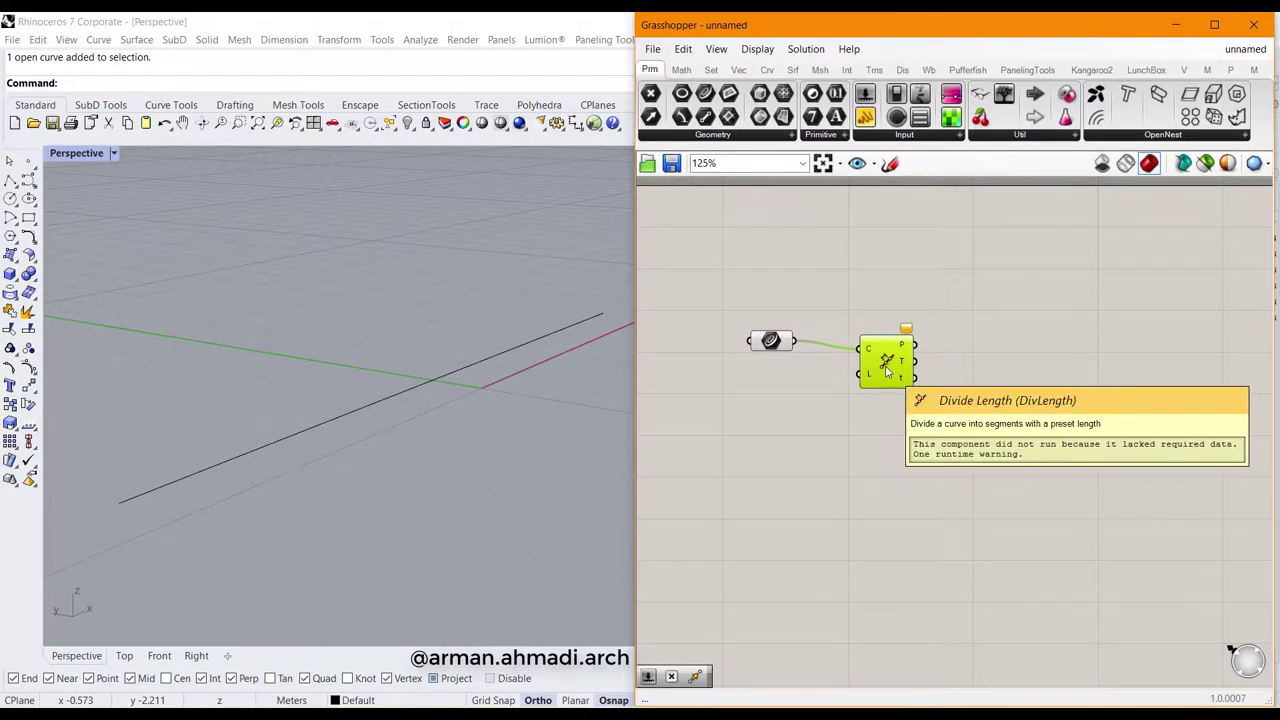
Step: Create a number slider ranging from 0.02 to 1 and connect it to the length input of Divide Length
{"action": "double_click", "coordinate": [803, 445]}
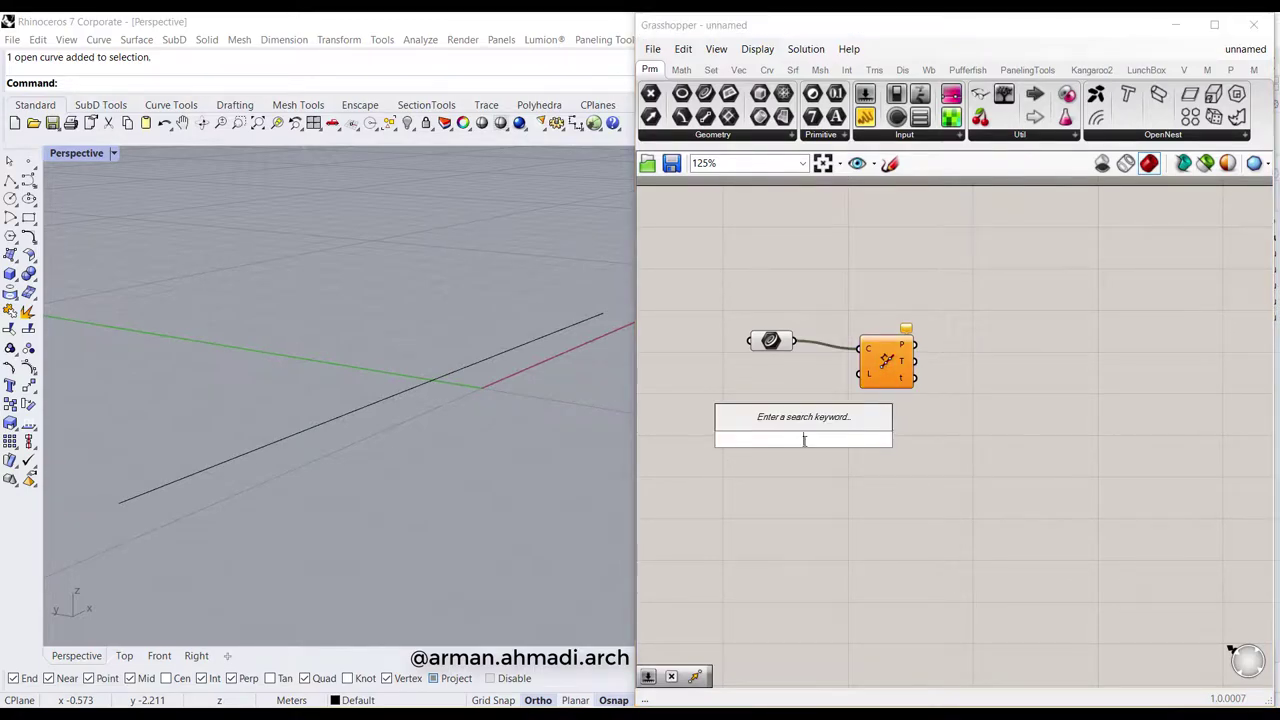
{"action": "type", "text": "0"}
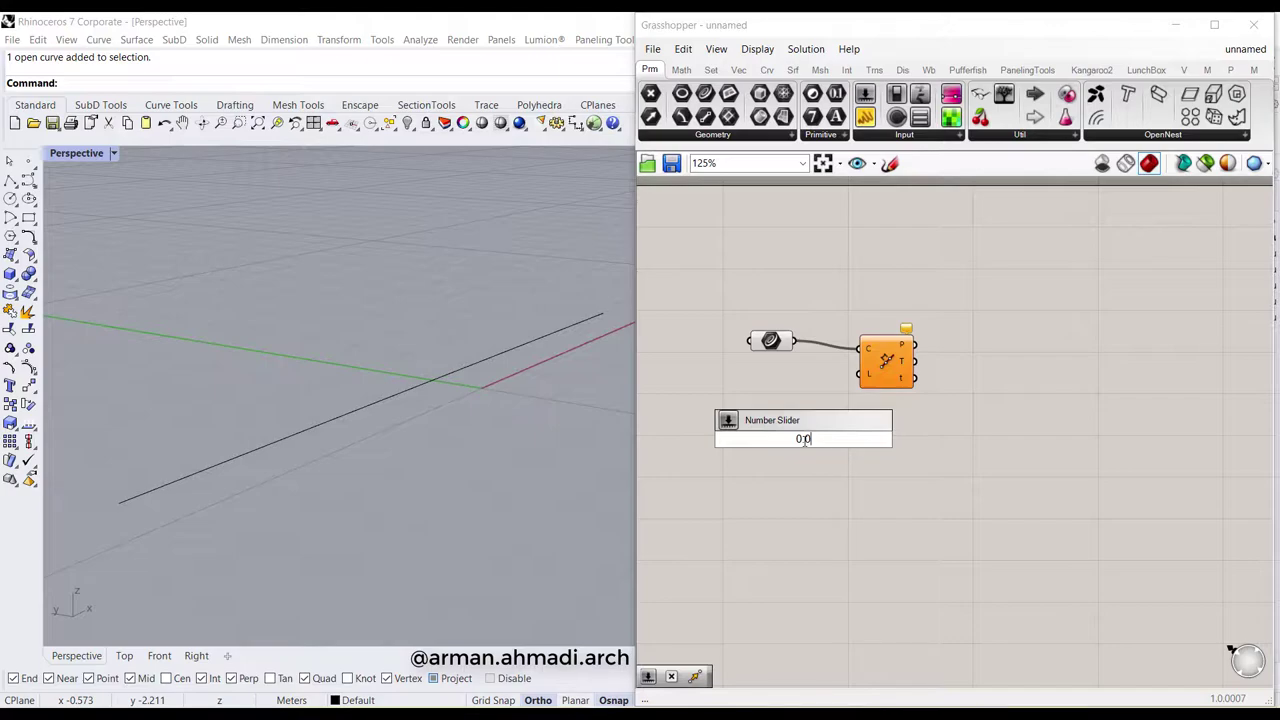
{"action": "type", "text": ".02..1"}
{"action": "key", "text": "Return"}
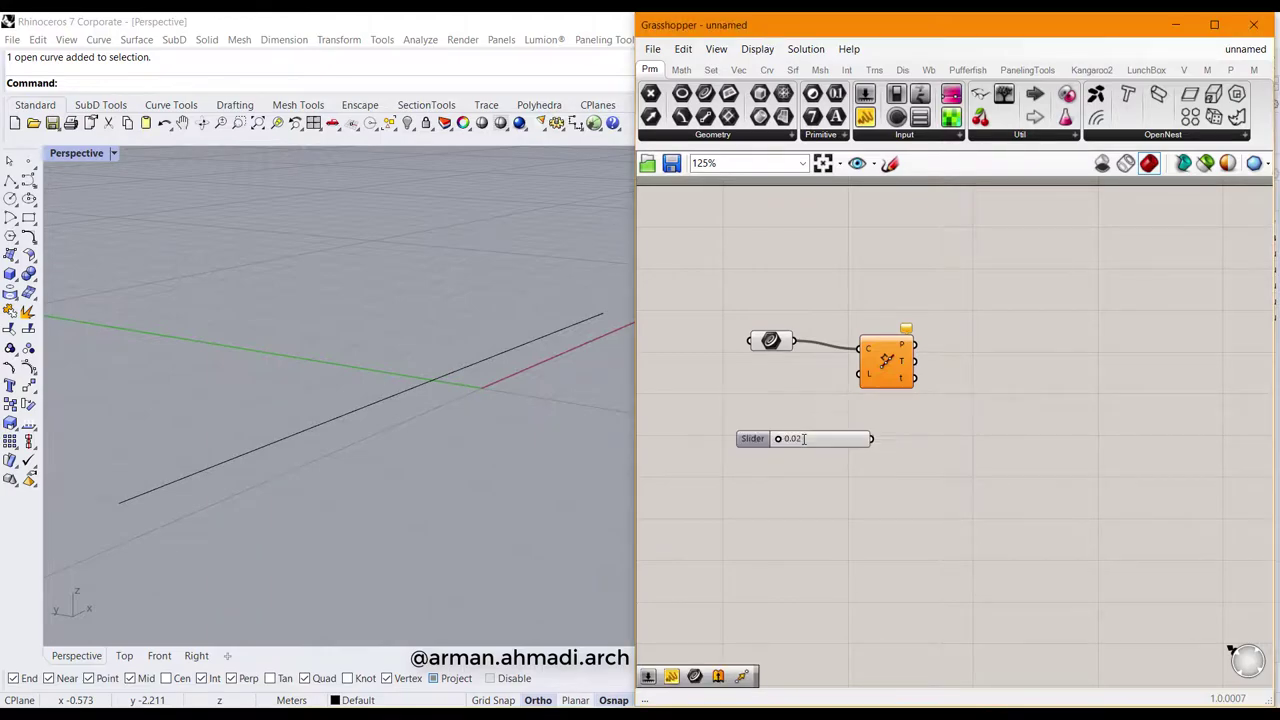
{"action": "left_click_drag", "start_coordinate": [818, 448], "coordinate": [779, 420]}
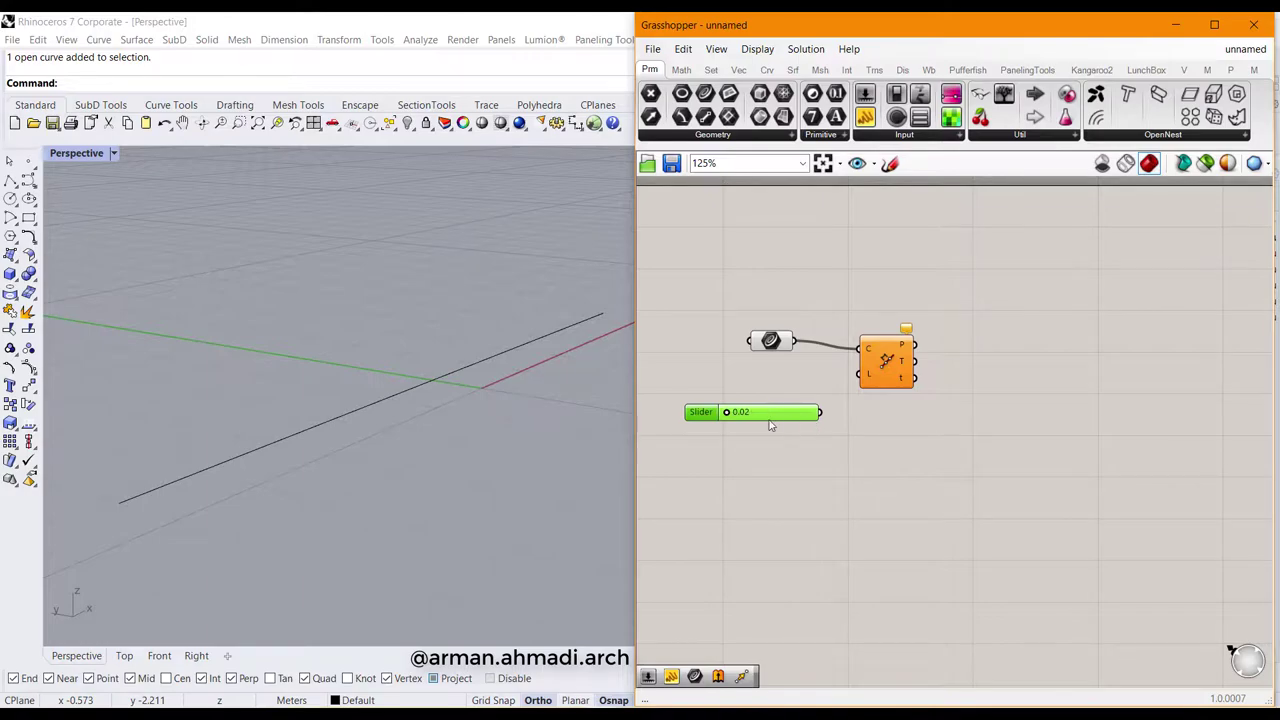
{"action": "left_click_drag", "start_coordinate": [727, 416], "coordinate": [680, 426]}
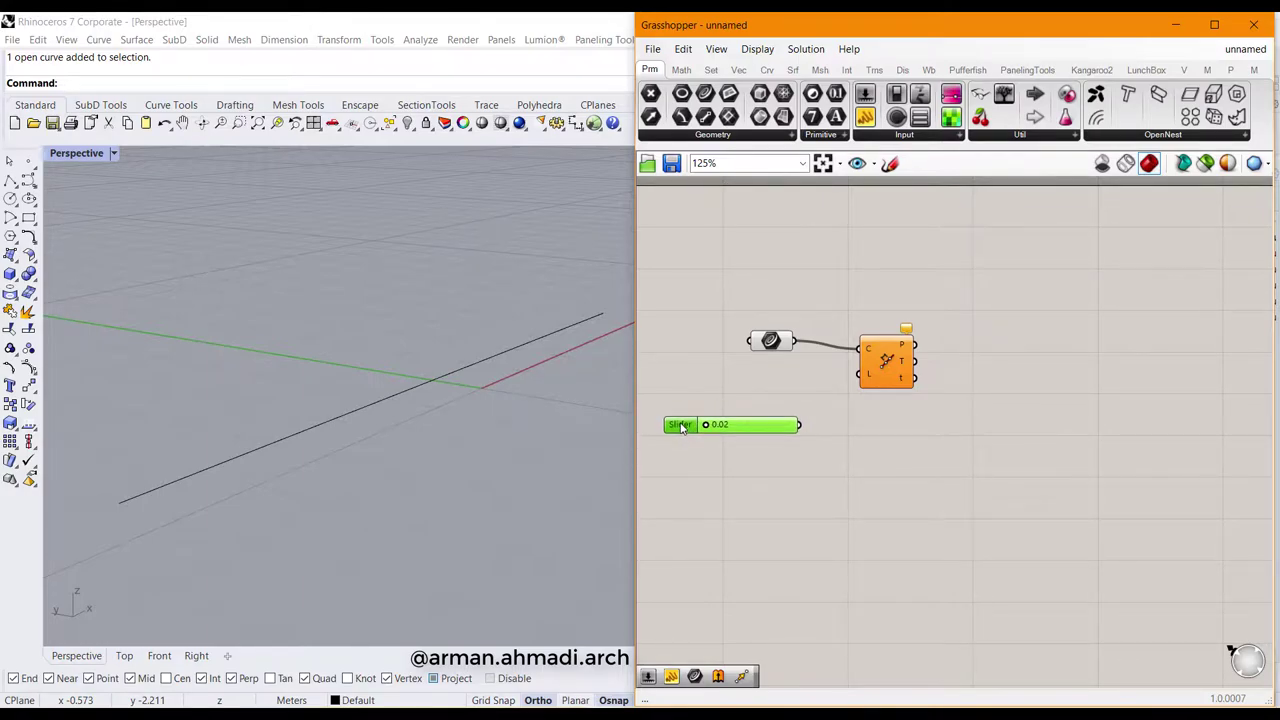
{"action": "left_click_drag", "start_coordinate": [801, 425], "coordinate": [859, 374]}
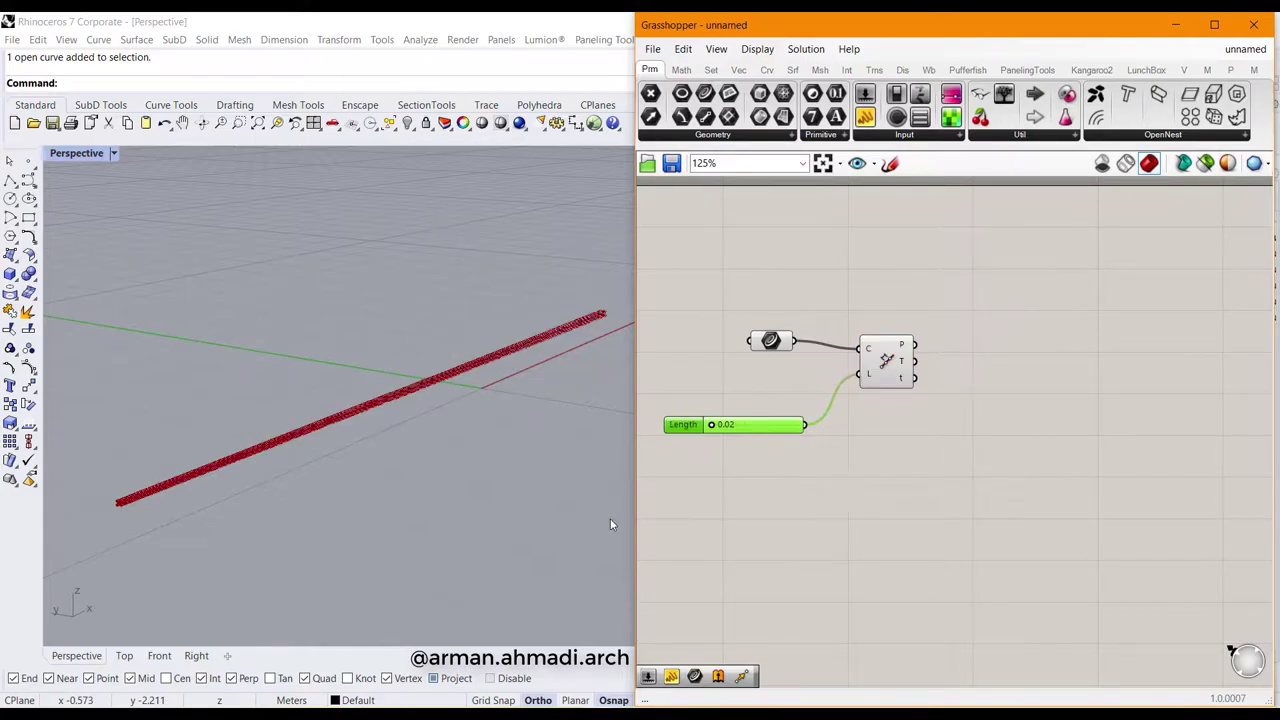
Step: Inspect the division points along the line and set the Length slider to 0.27
{"action": "scroll", "coordinate": [467, 470], "scroll_direction": "up", "scroll_amount": 5}
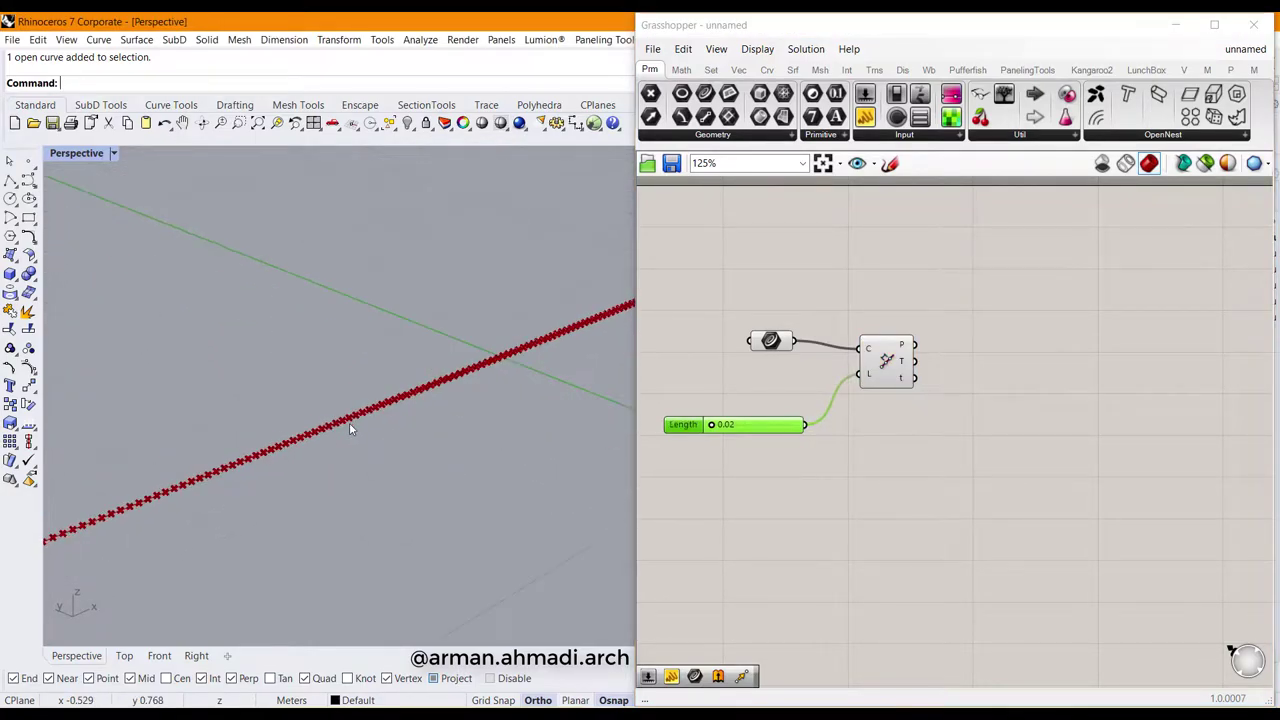
{"action": "scroll", "coordinate": [355, 422], "scroll_direction": "up", "scroll_amount": 3}
{"action": "scroll", "coordinate": [346, 445], "scroll_direction": "down", "scroll_amount": 6}
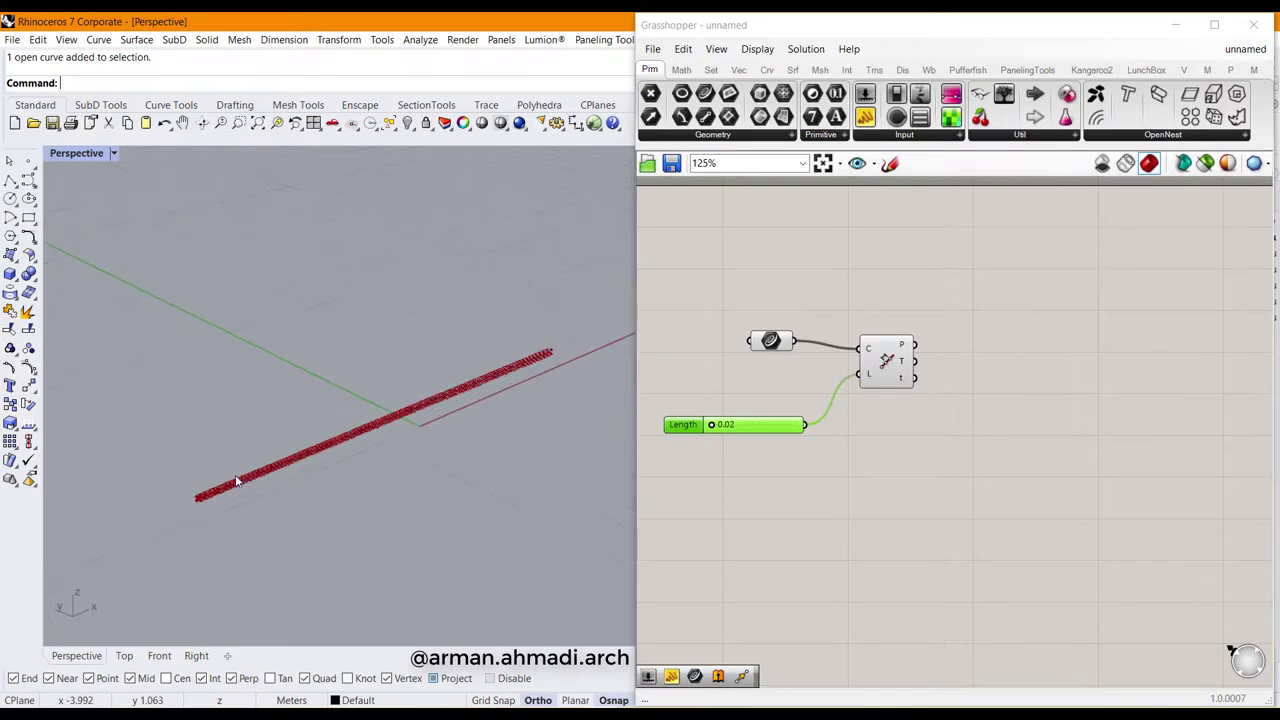
{"action": "scroll", "coordinate": [237, 481], "scroll_direction": "up", "scroll_amount": 3}
{"action": "left_click_drag", "start_coordinate": [713, 427], "coordinate": [733, 431]}
{"action": "scroll", "coordinate": [403, 528], "scroll_direction": "down", "scroll_amount": 3}
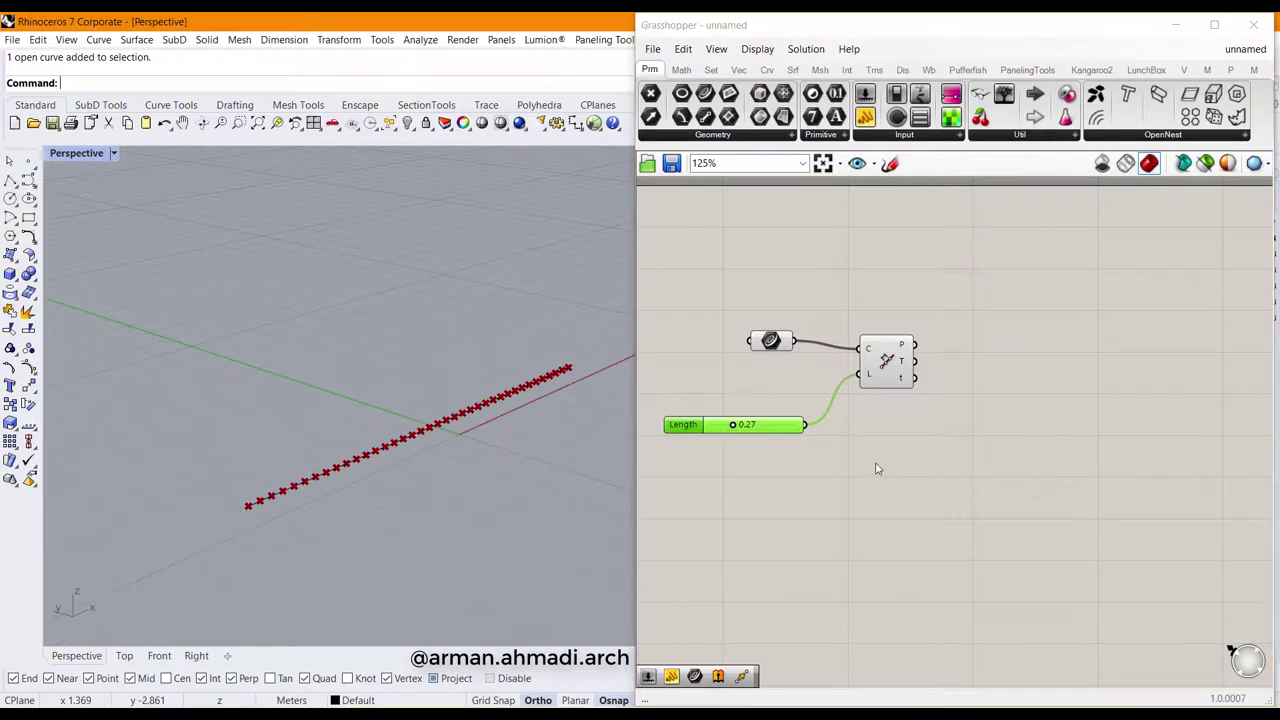
Step: Add a Move component and place it beyond the Divide Length component
{"action": "double_click", "coordinate": [969, 456]}
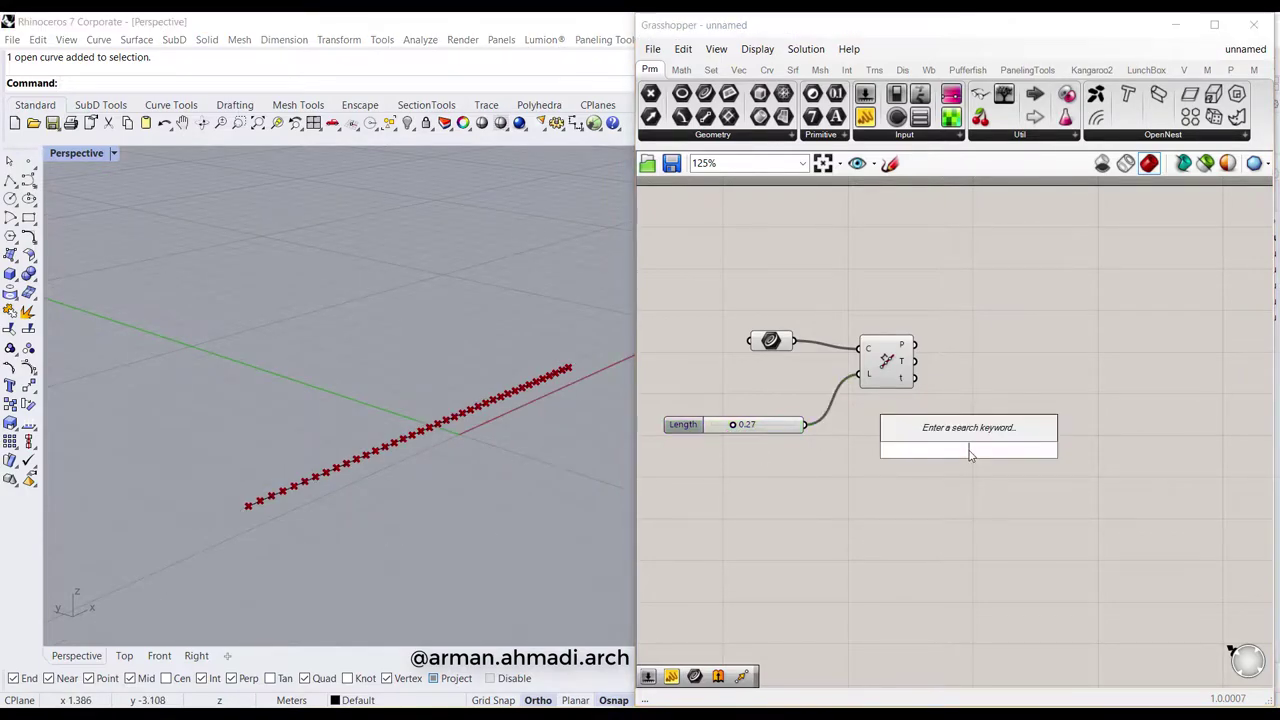
{"action": "type", "text": "move"}
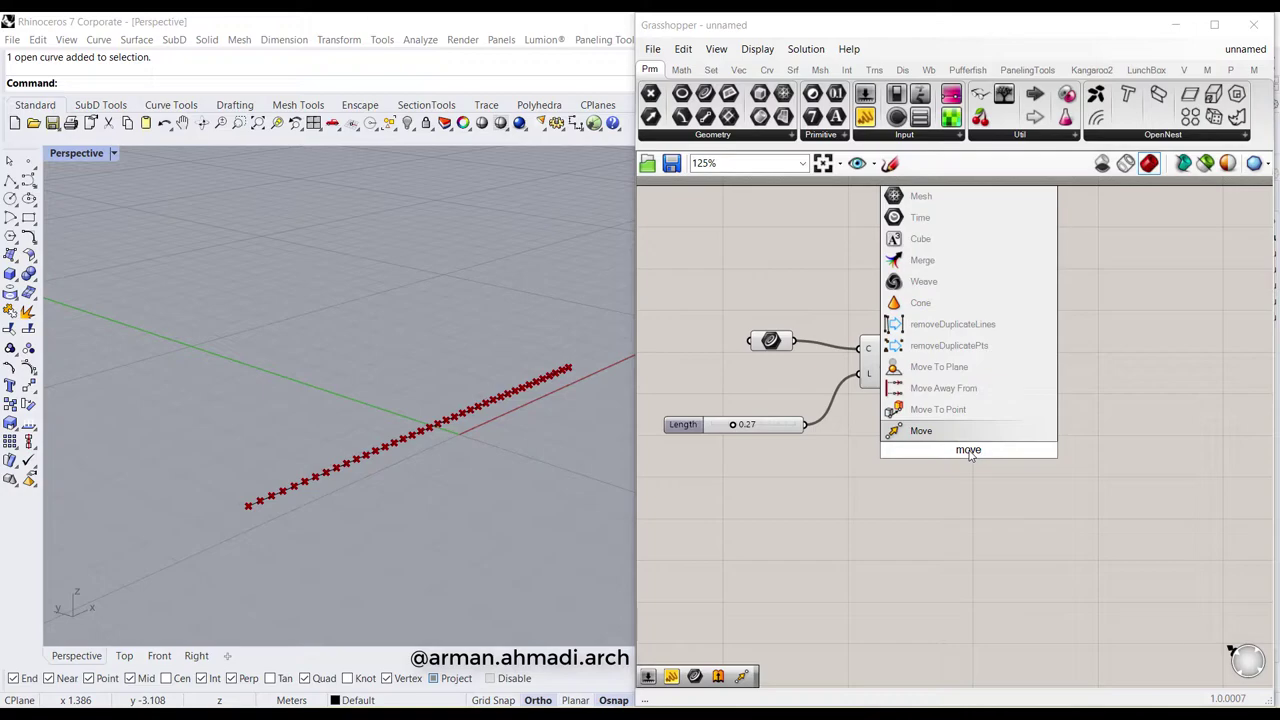
{"action": "left_click", "coordinate": [979, 432]}
{"action": "left_click_drag", "start_coordinate": [970, 452], "coordinate": [1013, 410]}
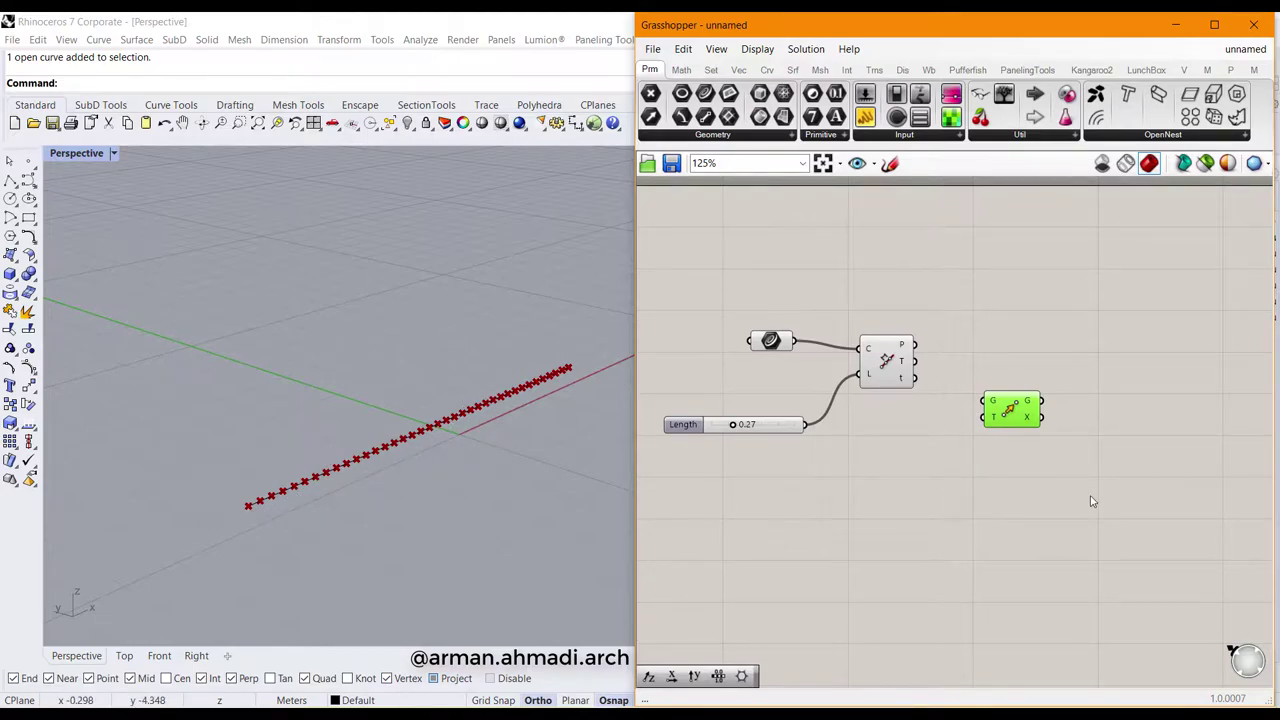
Step: Add a Unit Z vector feeding the Move component's translation input, driven by a factor slider at 0.1
{"action": "double_click", "coordinate": [978, 504]}
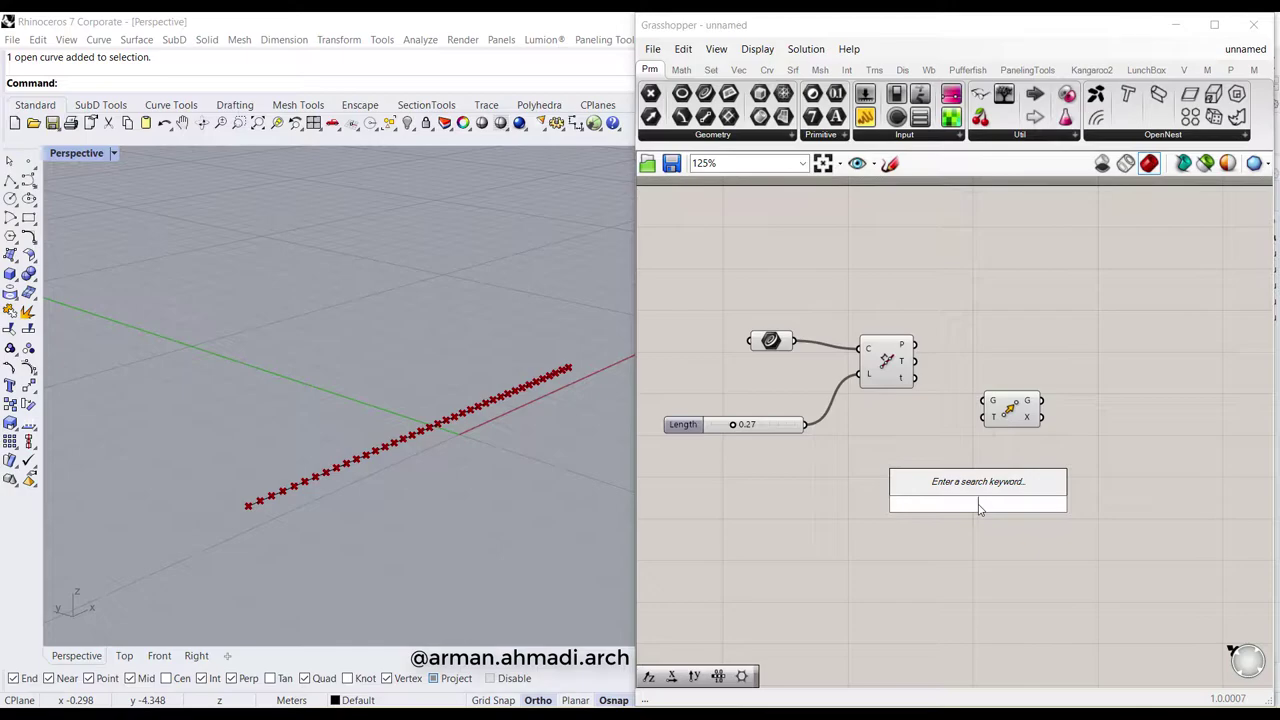
{"action": "type", "text": "z"}
{"action": "key", "text": "Return"}
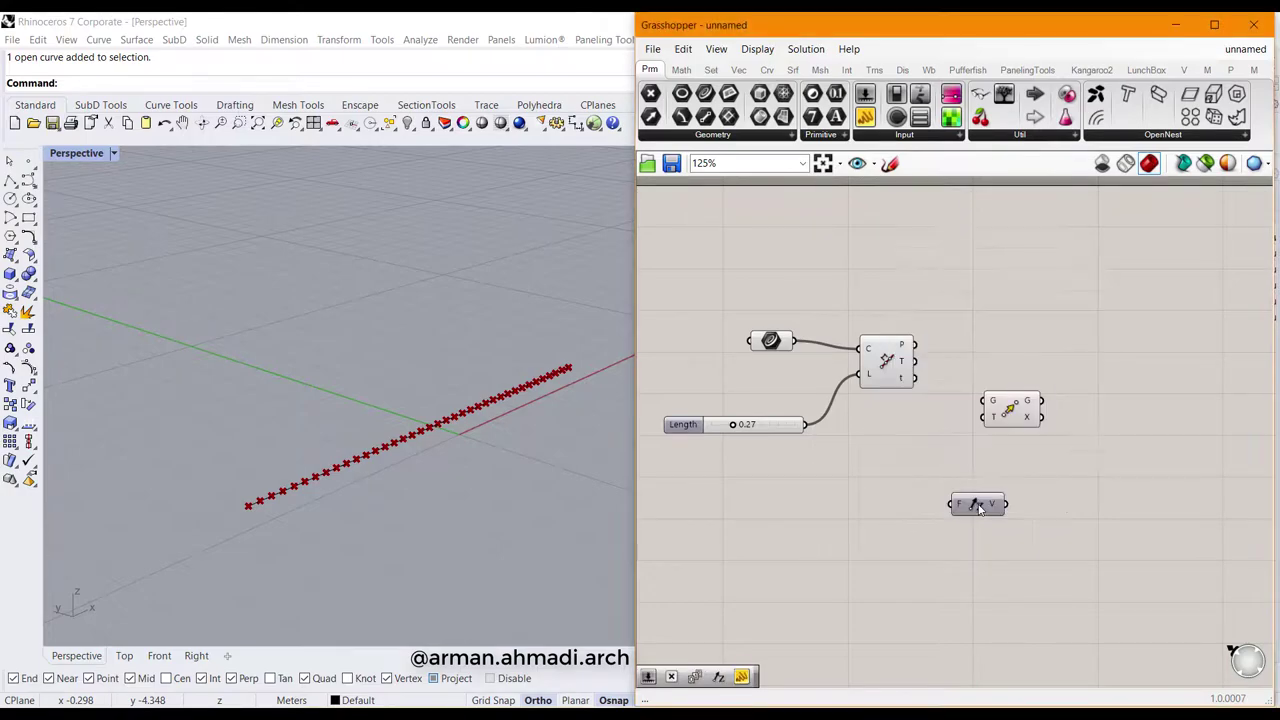
{"action": "left_click_drag", "start_coordinate": [978, 504], "coordinate": [982, 416]}
{"action": "double_click", "coordinate": [912, 541]}
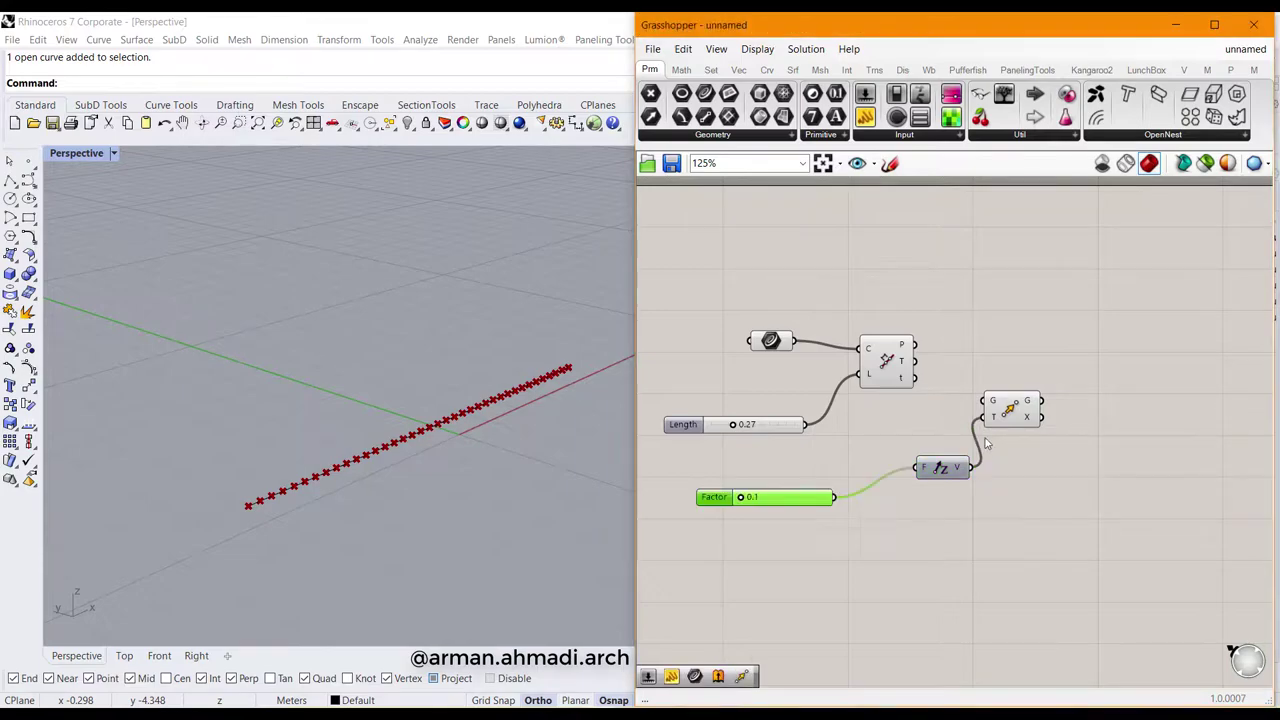
Step: Connect the division points to the Move component's geometry input and set the Factor slider to 0.8
{"action": "left_click", "coordinate": [897, 362]}
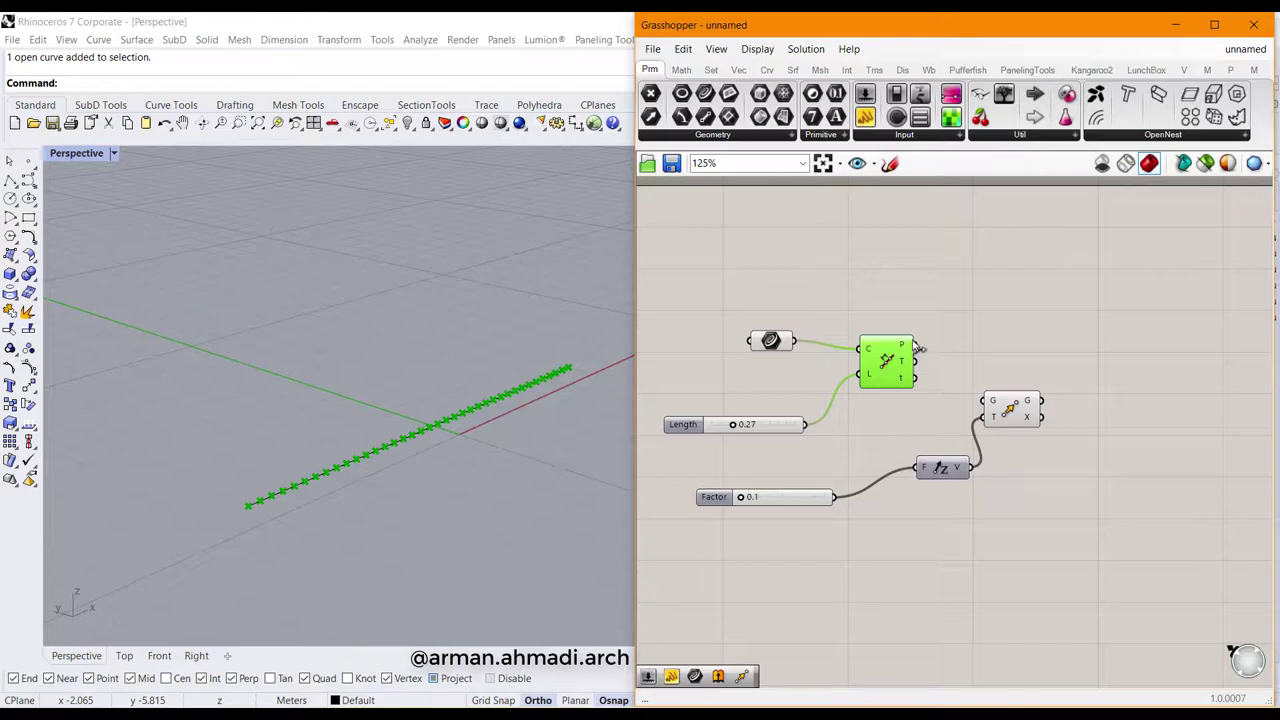
{"action": "left_click_drag", "start_coordinate": [914, 345], "coordinate": [983, 401]}
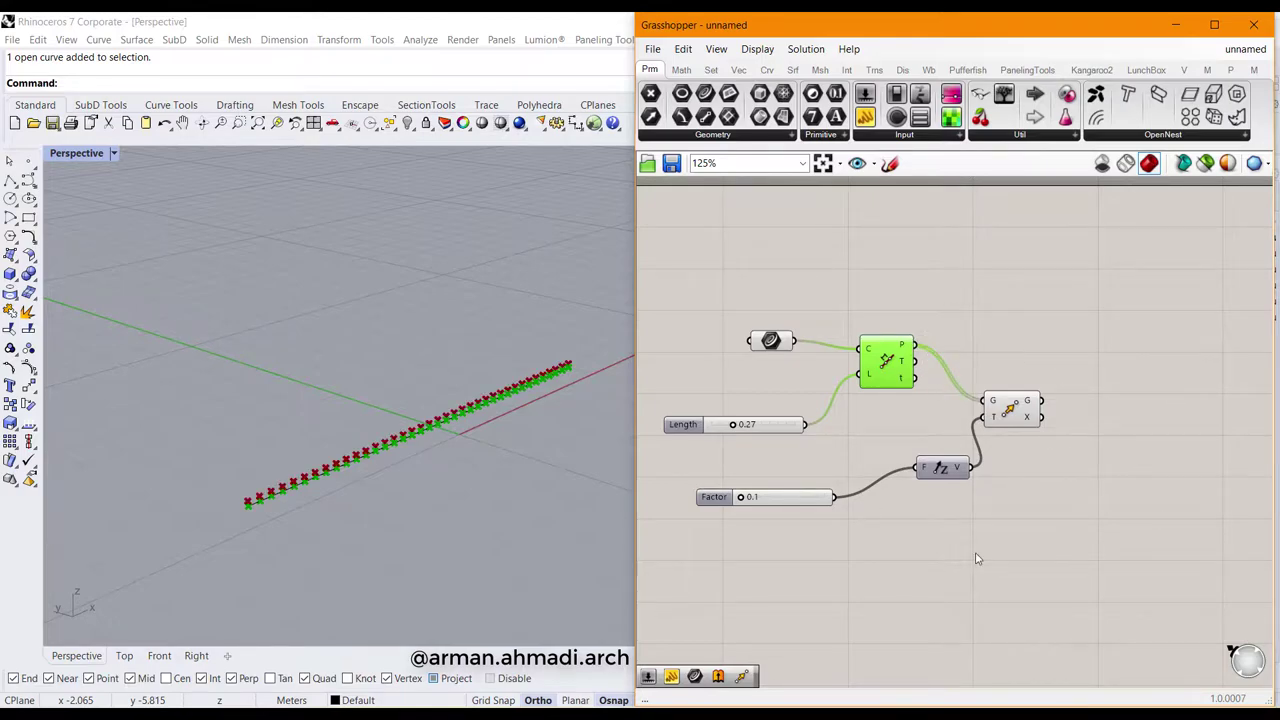
{"action": "right_click_drag", "start_coordinate": [545, 515], "coordinate": [487, 489]}
{"action": "scroll", "coordinate": [180, 450], "scroll_direction": "up", "scroll_amount": 4}
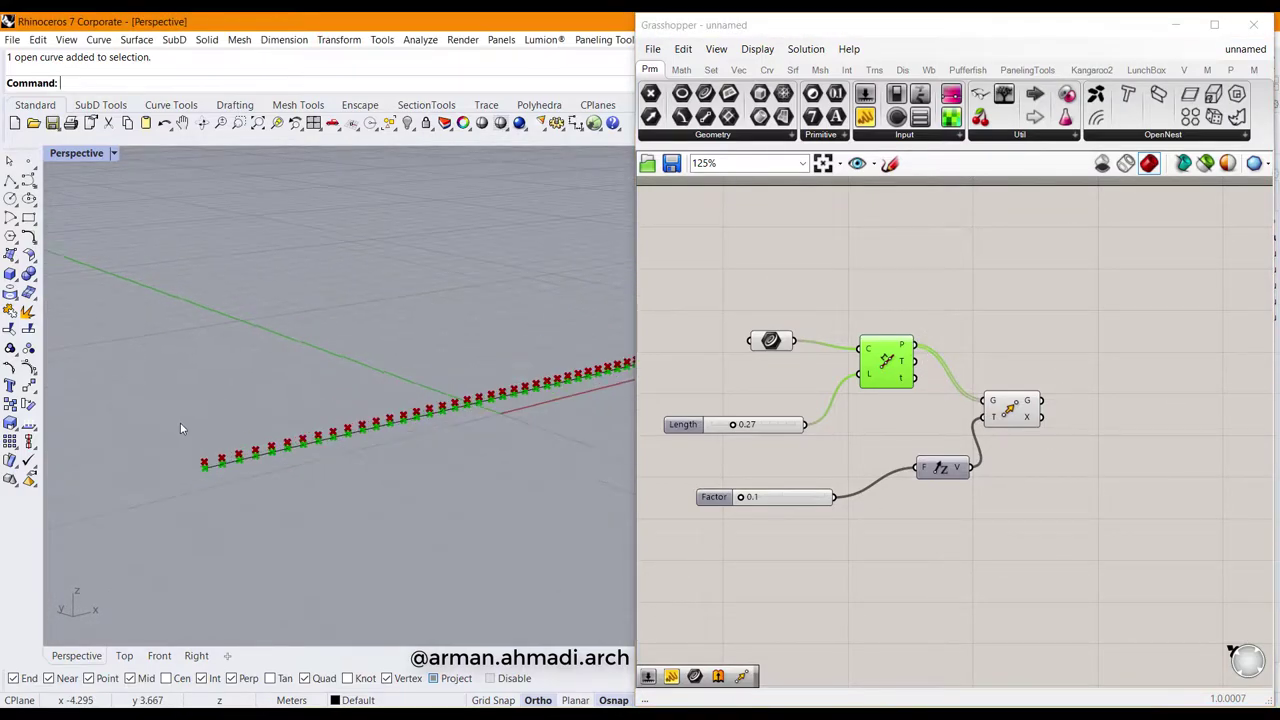
{"action": "left_click_drag", "start_coordinate": [741, 497], "coordinate": [806, 500]}
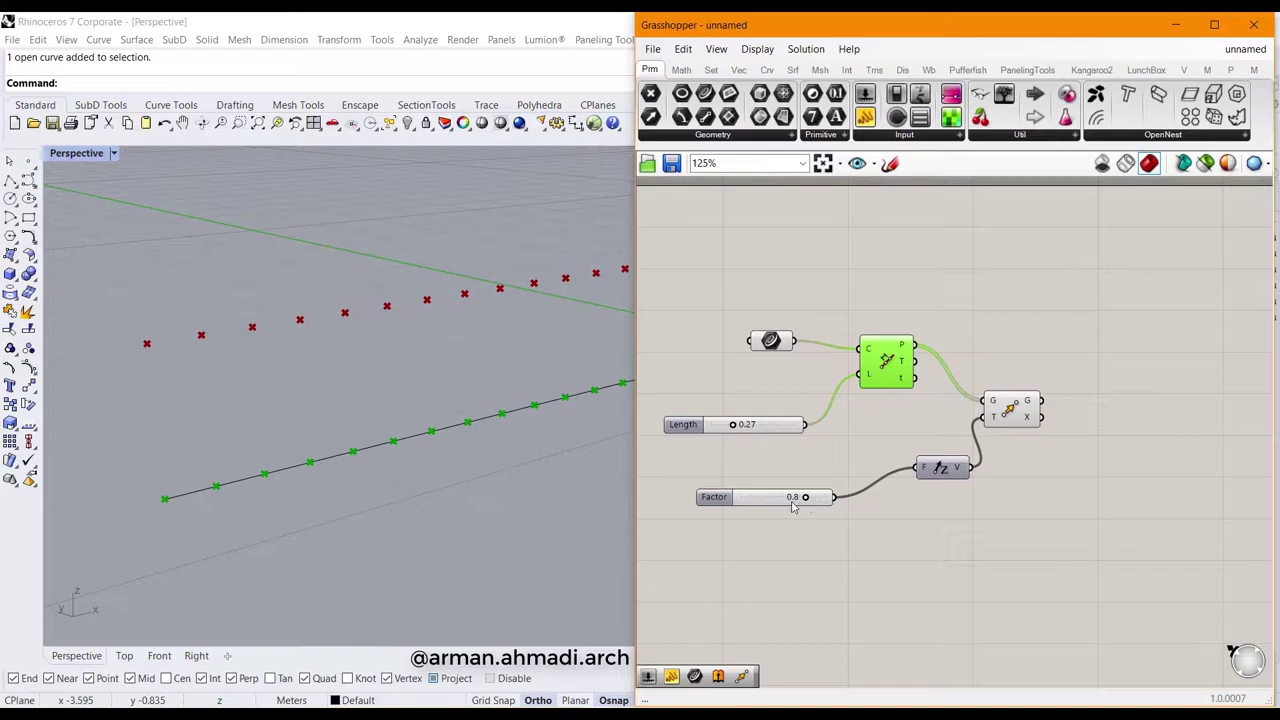
Step: Set the Length slider to 0.50 to widen the spacing of the division points
{"action": "scroll", "coordinate": [335, 496], "scroll_direction": "down", "scroll_amount": 5}
{"action": "right_click_drag", "start_coordinate": [405, 473], "coordinate": [162, 490]}
{"action": "scroll", "coordinate": [160, 487], "scroll_direction": "up", "scroll_amount": 5}
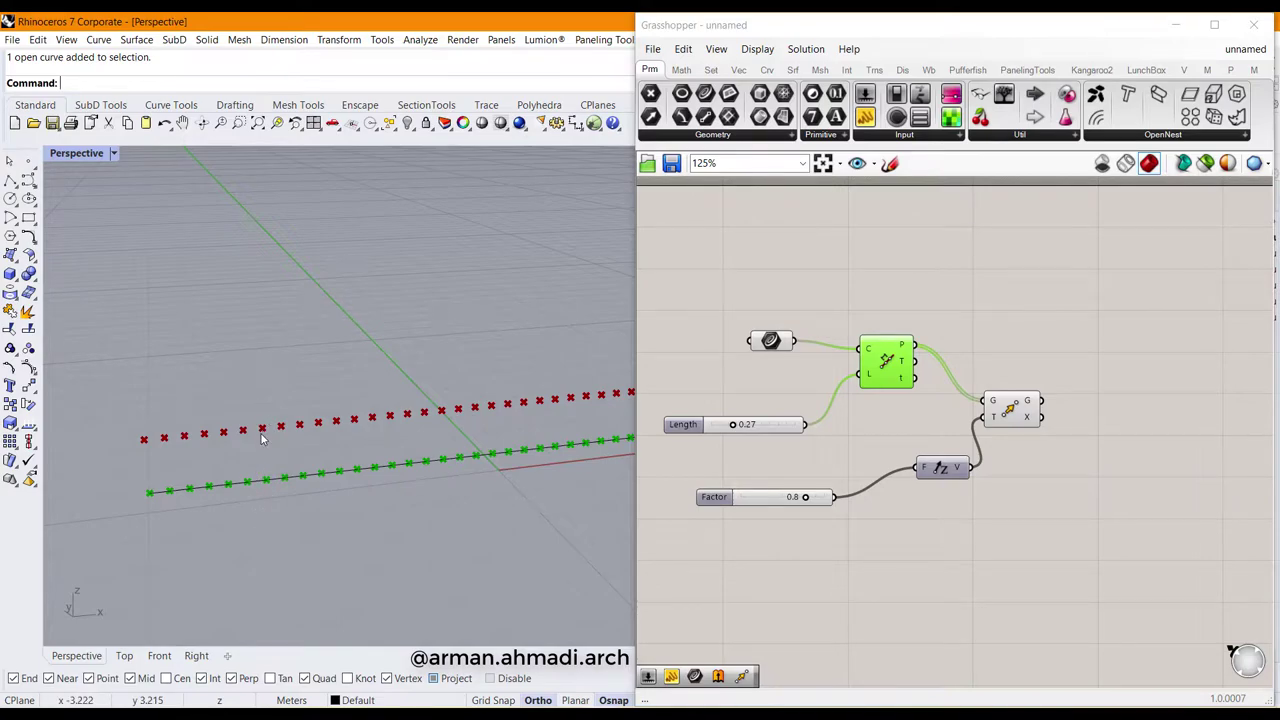
{"action": "right_click_drag", "start_coordinate": [785, 484], "coordinate": [820, 523]}
{"action": "scroll", "coordinate": [779, 470], "scroll_direction": "up", "scroll_amount": 4}
{"action": "left_click_drag", "start_coordinate": [760, 459], "coordinate": [797, 460]}
{"action": "scroll", "coordinate": [475, 525], "scroll_direction": "down", "scroll_amount": 3}
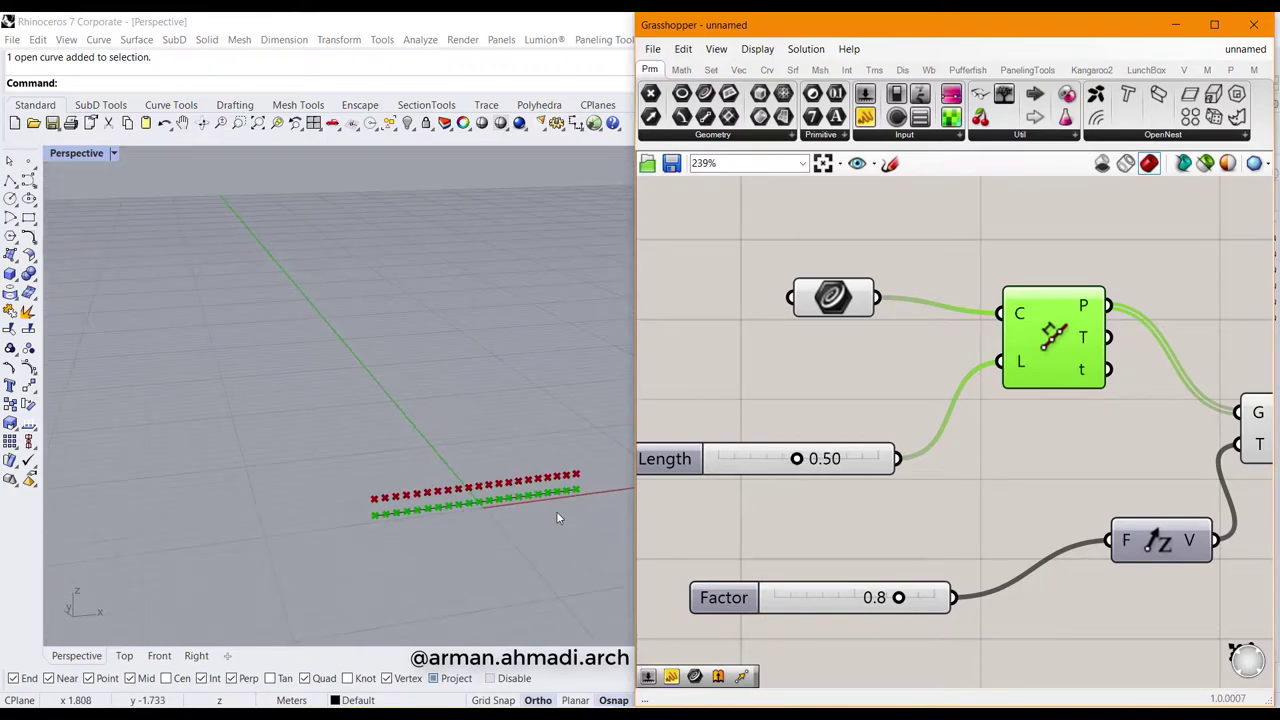
{"action": "right_click_drag", "start_coordinate": [556, 511], "coordinate": [606, 467]}
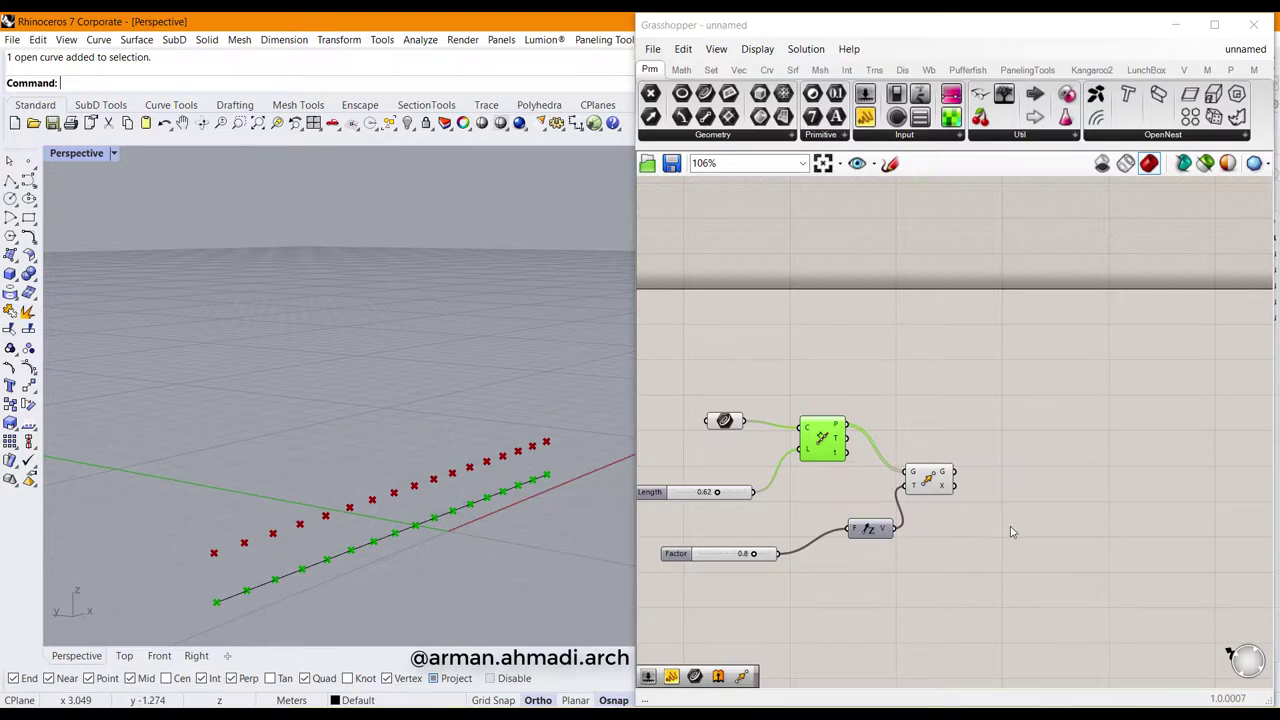
Step: Add a Line component and place it beyond the Move component, clear of the existing definition
{"action": "double_click", "coordinate": [1029, 413]}
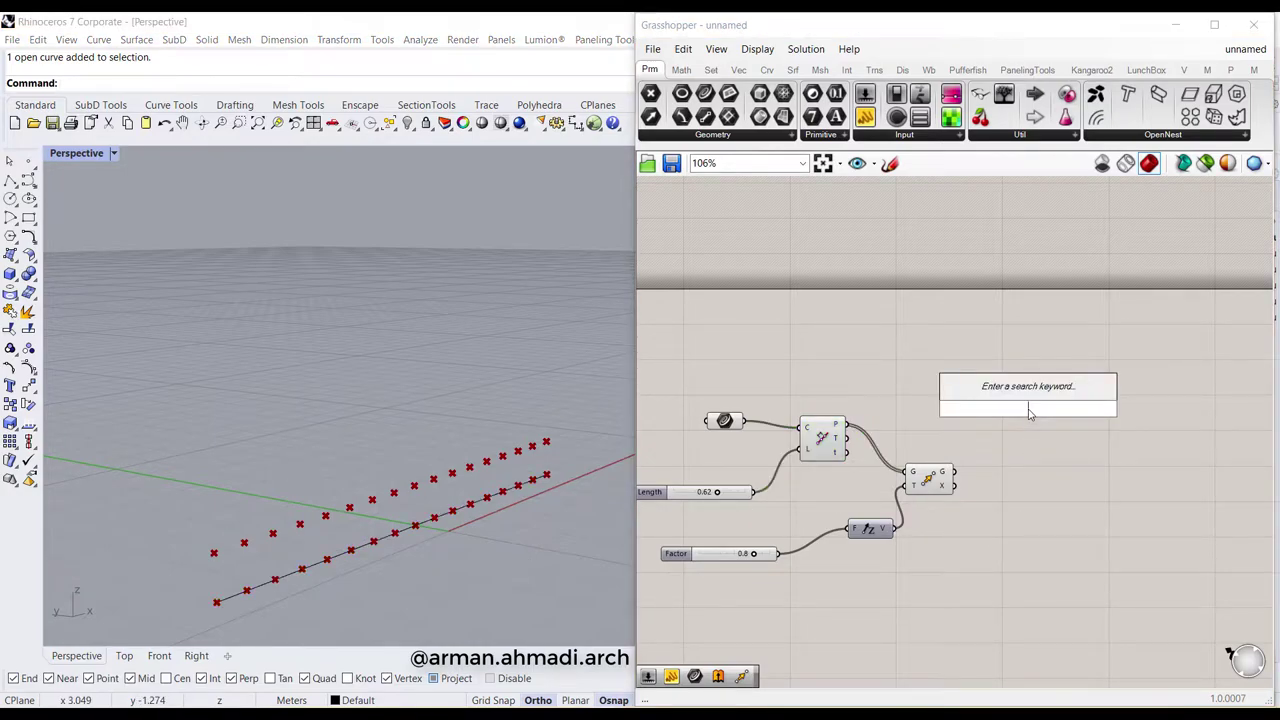
{"action": "type", "text": "line"}
{"action": "key", "text": "Return"}
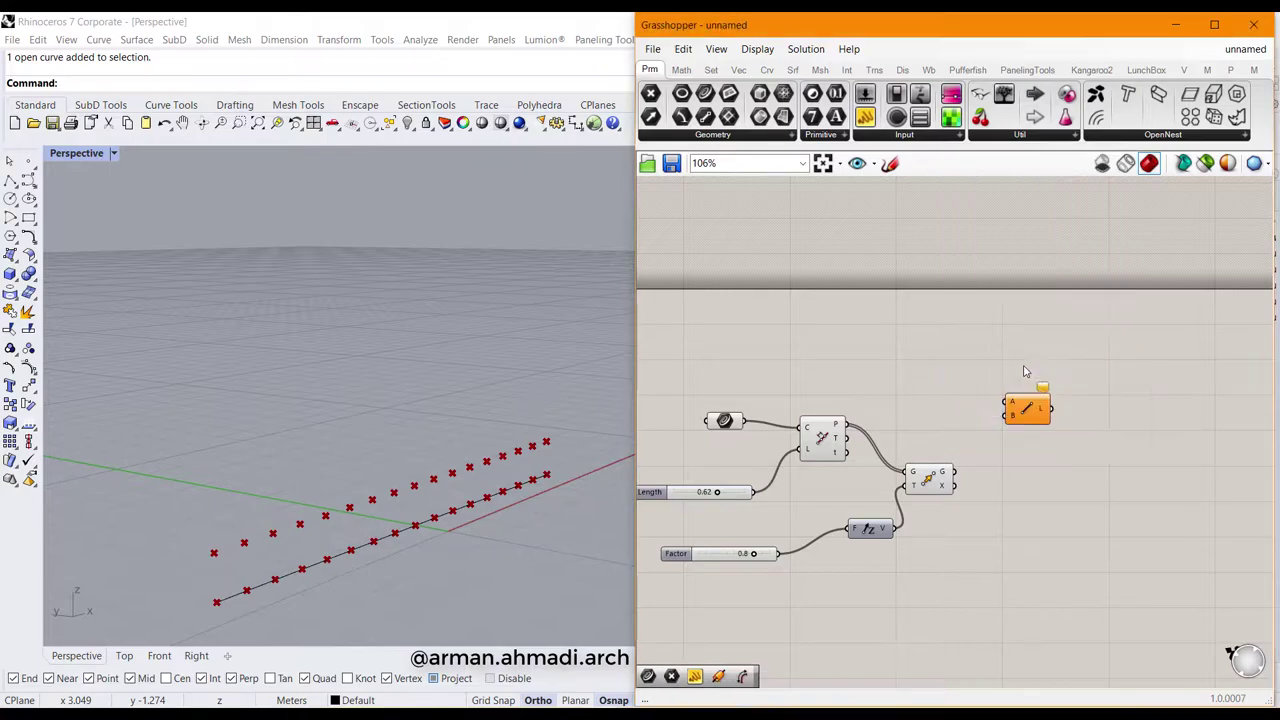
{"action": "left_click_drag", "start_coordinate": [1026, 400], "coordinate": [1110, 380]}
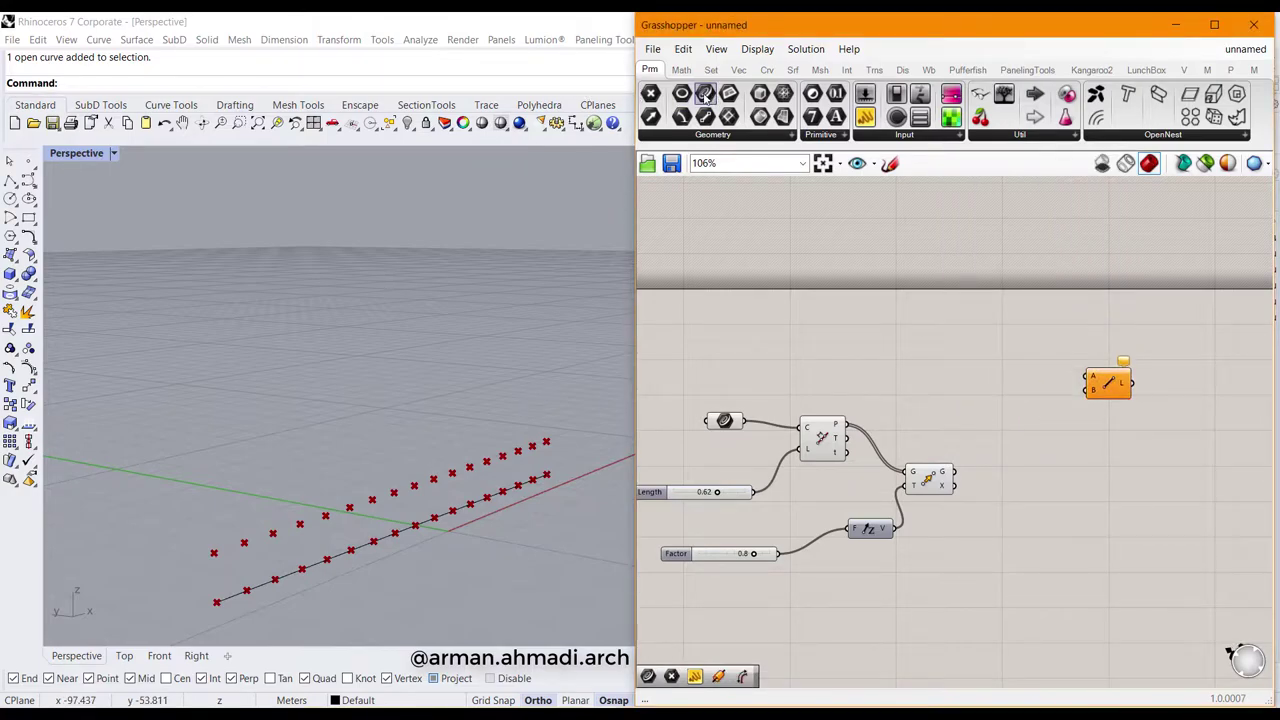
Step: Add two Point parameters between the existing components and the Line component, one above the other
{"action": "left_click_drag", "start_coordinate": [650, 93], "coordinate": [980, 355]}
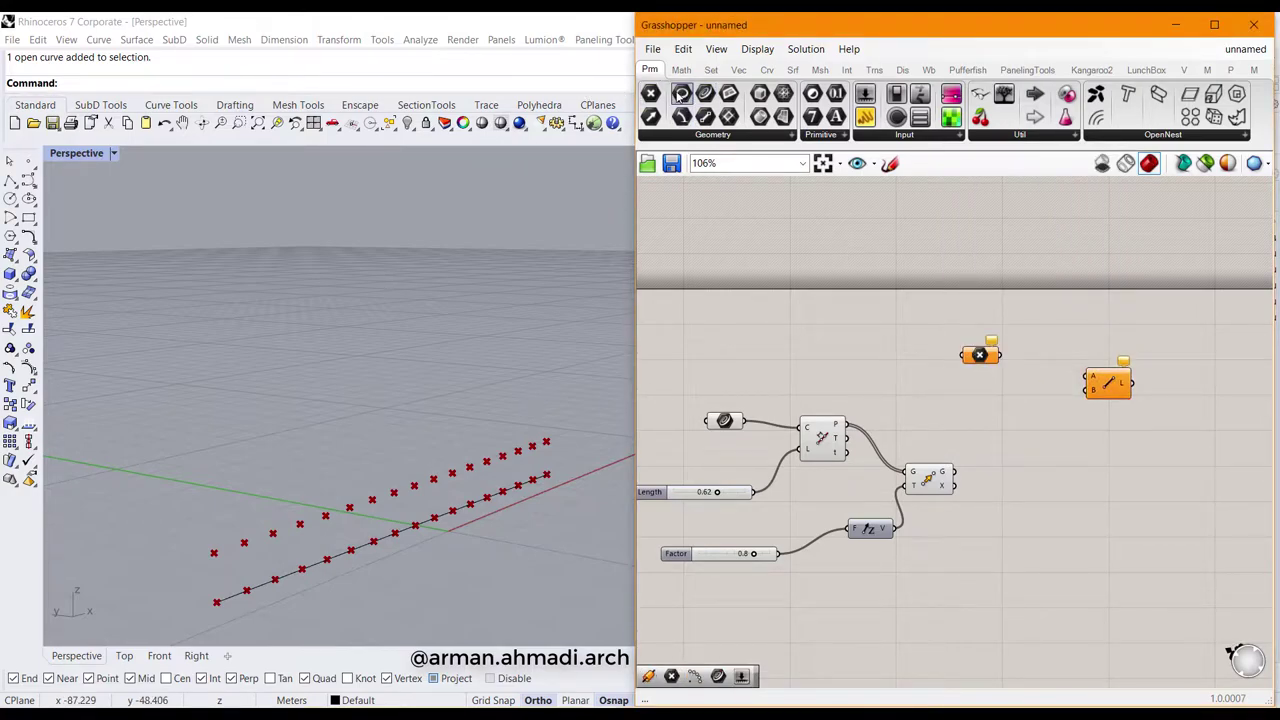
{"action": "left_click_drag", "start_coordinate": [650, 93], "coordinate": [912, 393]}
{"action": "right_click_drag", "start_coordinate": [1074, 457], "coordinate": [1005, 428]}
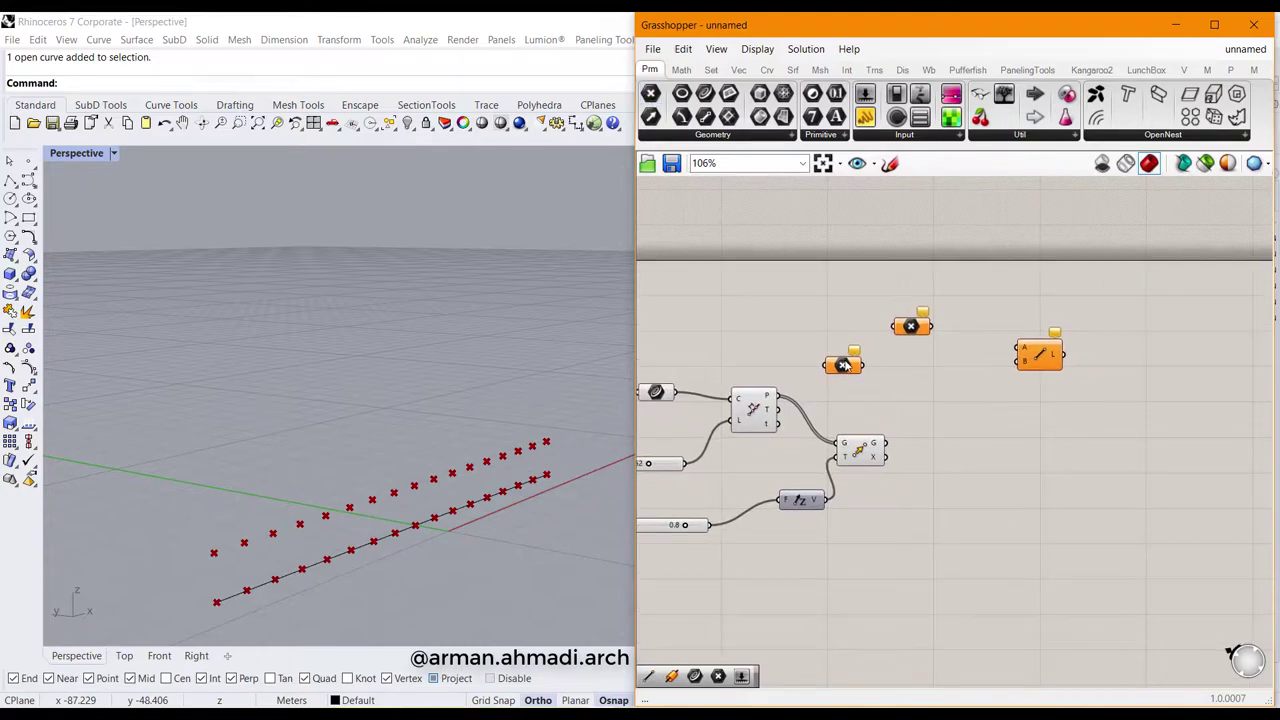
{"action": "left_click_drag", "start_coordinate": [845, 364], "coordinate": [957, 471]}
Step: Route the division points through the upper Point parameter to Line input A and the moved points through the lower one to input B
{"action": "left_click", "coordinate": [876, 452]}
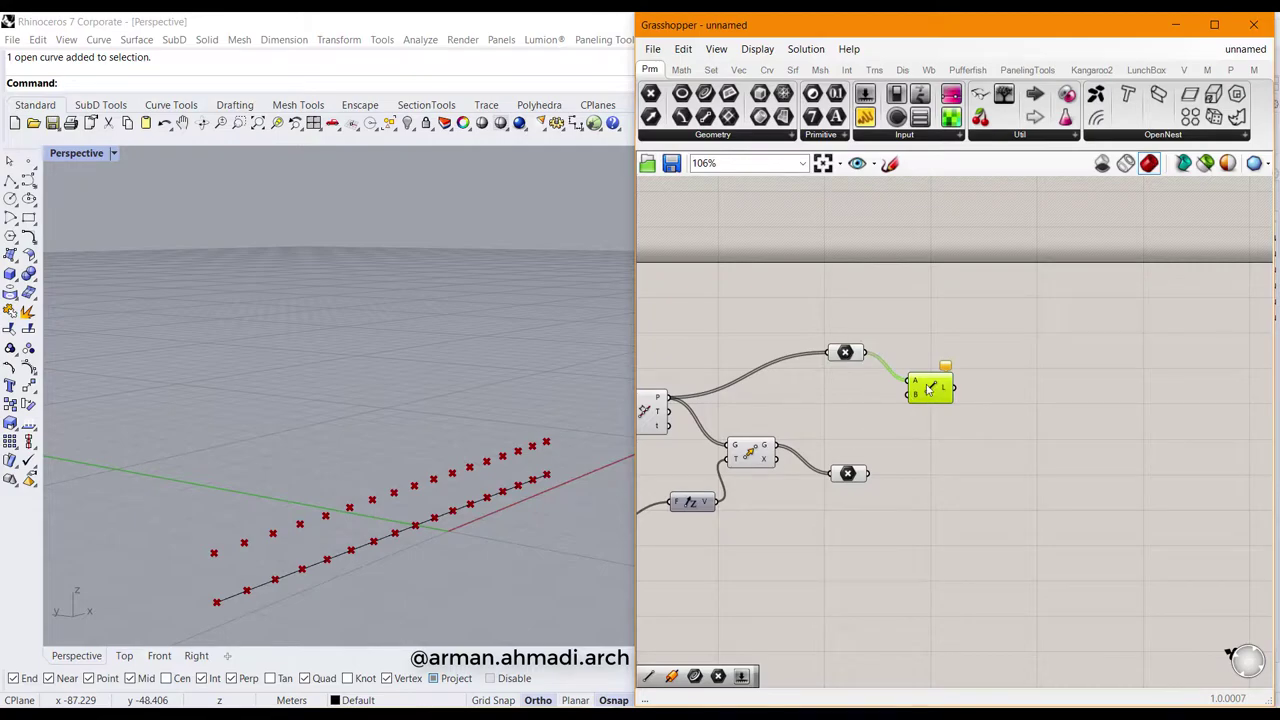
{"action": "left_click_drag", "start_coordinate": [868, 473], "coordinate": [910, 395]}
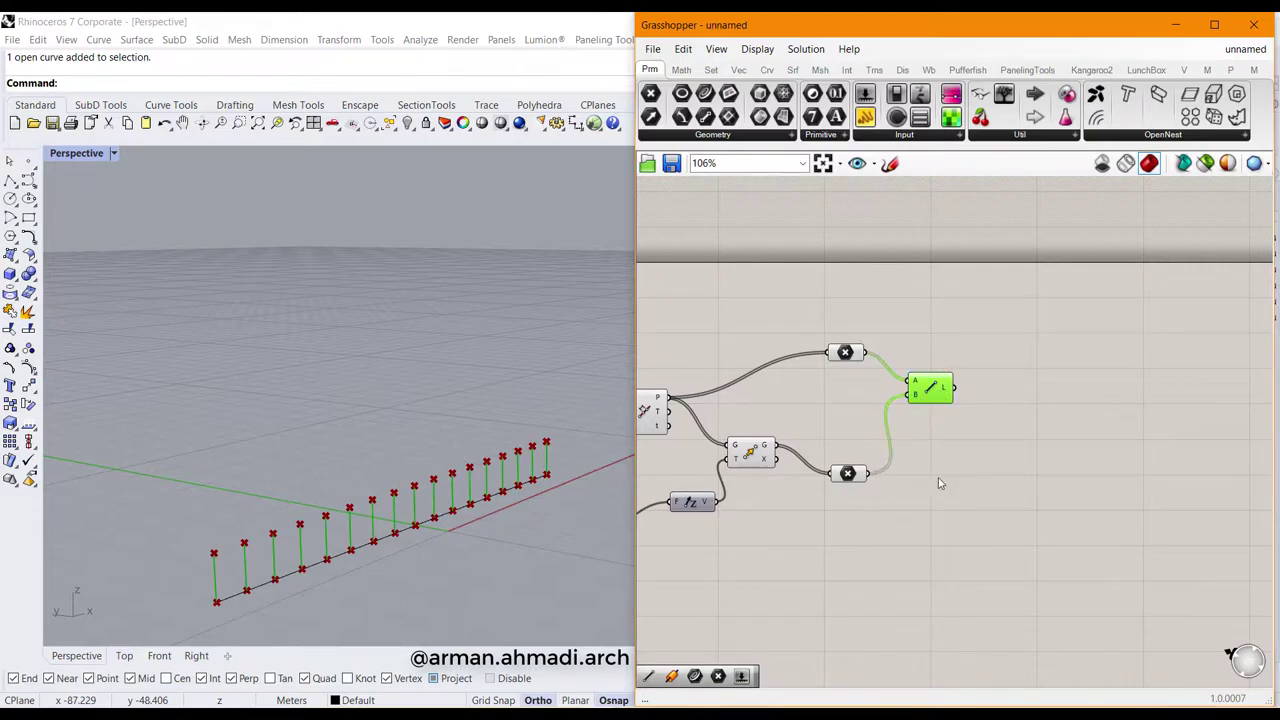
{"action": "left_click", "coordinate": [940, 484]}
Step: Add a Pipe component and place it beyond the Line component
{"action": "right_click_drag", "start_coordinate": [562, 508], "coordinate": [310, 493]}
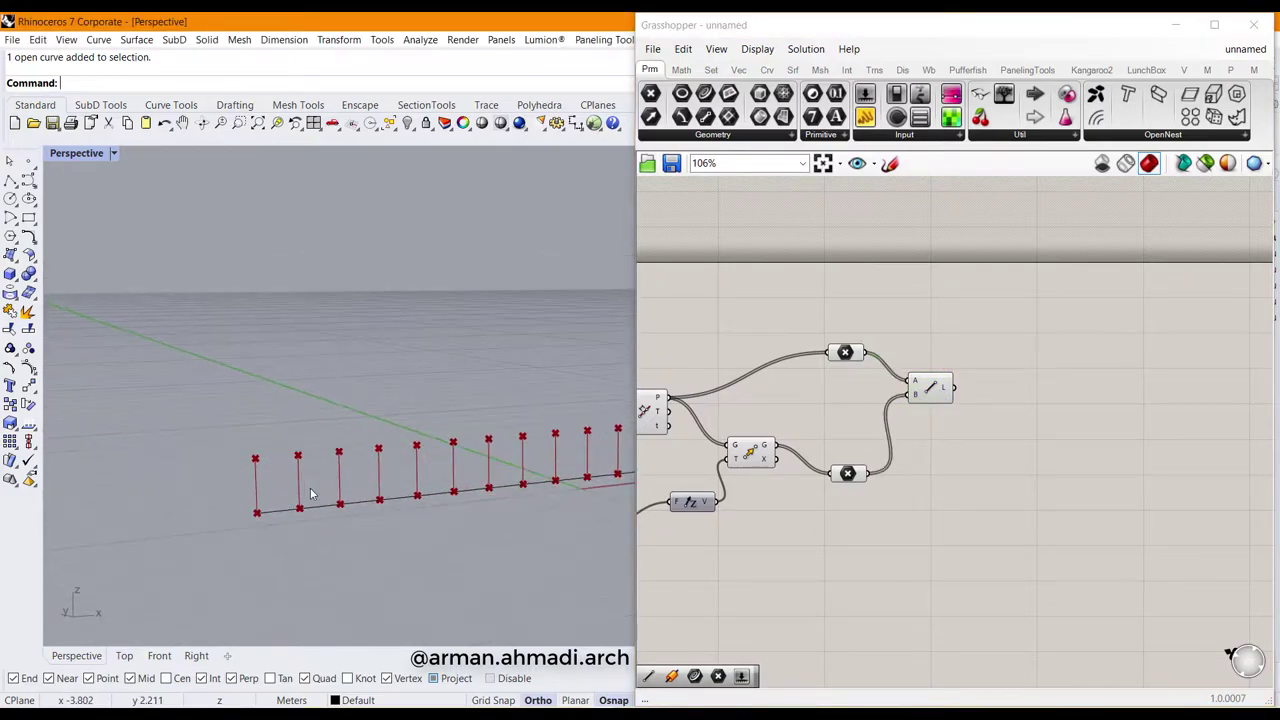
{"action": "scroll", "coordinate": [310, 493], "scroll_direction": "down", "scroll_amount": 3}
{"action": "scroll", "coordinate": [316, 487], "scroll_direction": "up", "scroll_amount": 4}
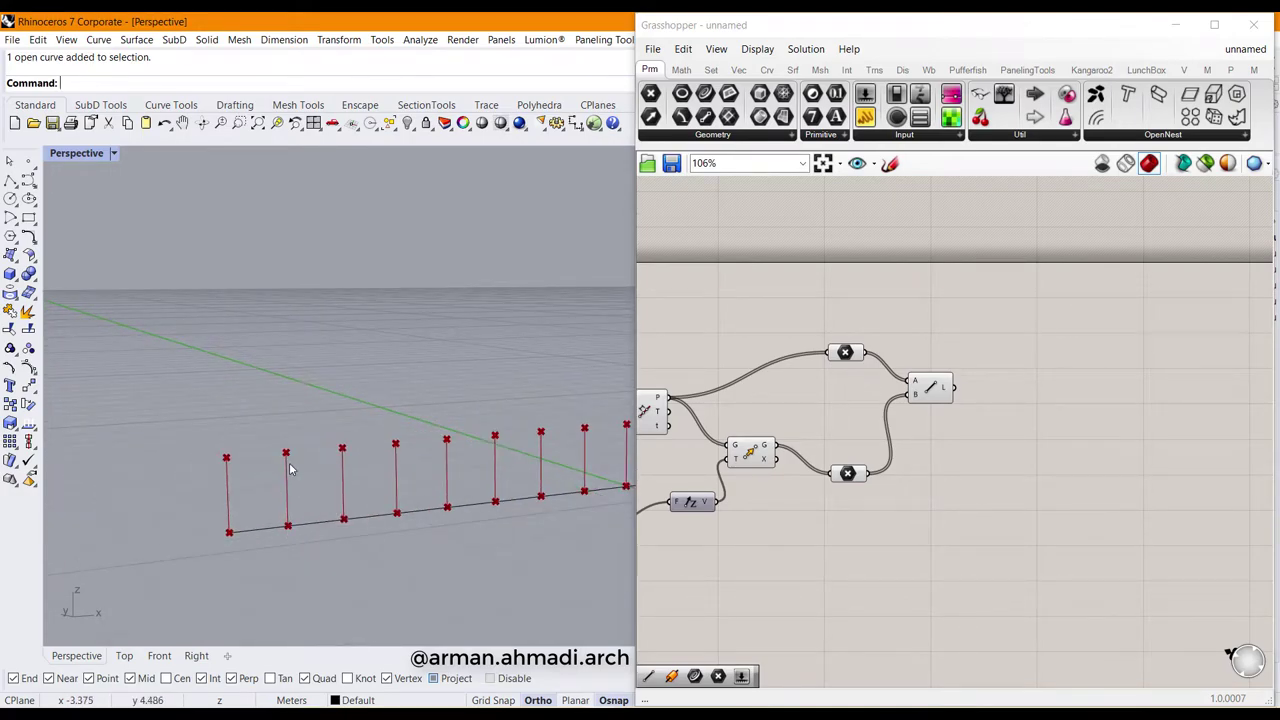
{"action": "scroll", "coordinate": [308, 495], "scroll_direction": "down", "scroll_amount": 3}
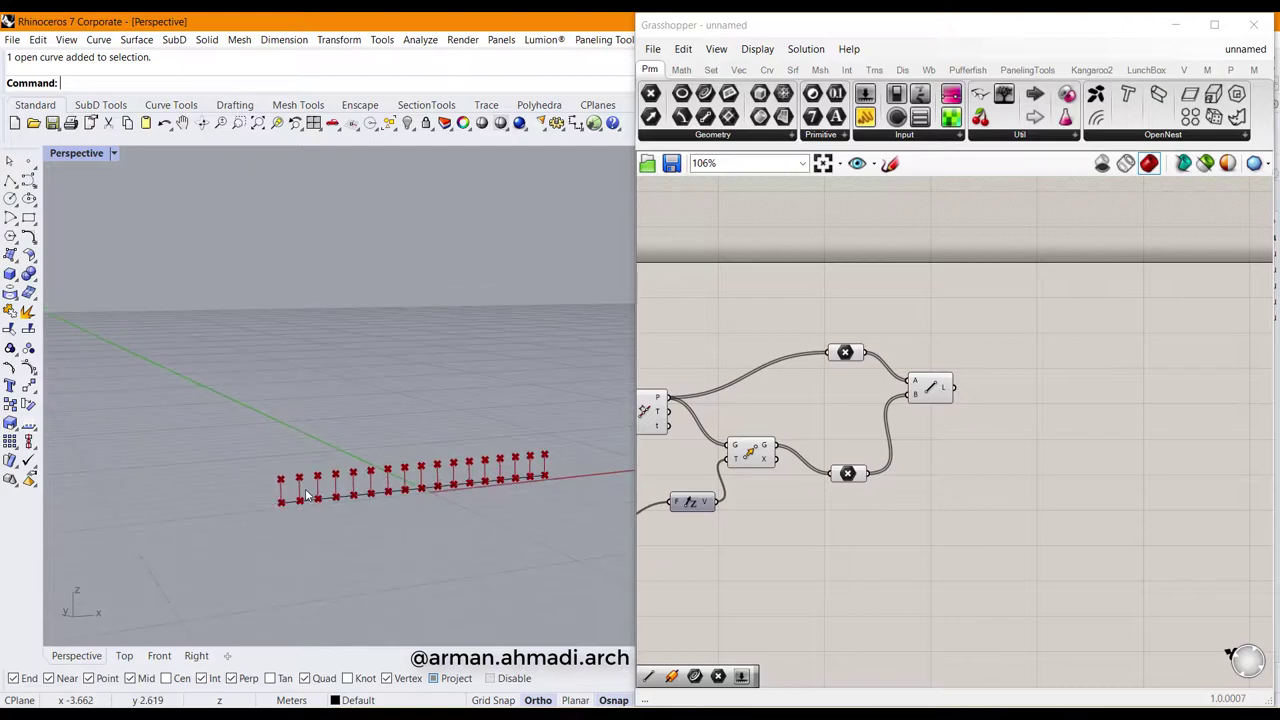
{"action": "scroll", "coordinate": [514, 482], "scroll_direction": "up", "scroll_amount": 3}
{"action": "scroll", "coordinate": [222, 492], "scroll_direction": "down", "scroll_amount": 1}
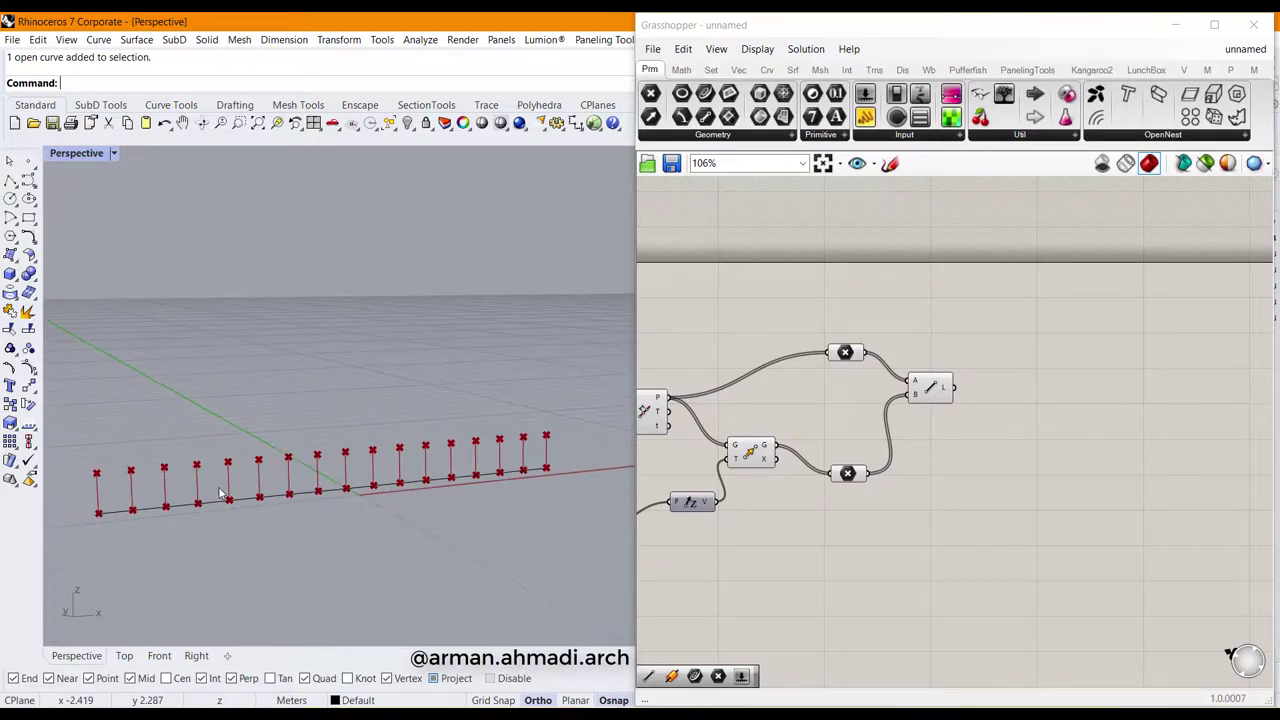
{"action": "double_click", "coordinate": [1047, 428]}
{"action": "type", "text": "pipe"}
{"action": "key", "text": "Return"}
{"action": "left_click_drag", "start_coordinate": [1047, 428], "coordinate": [1140, 400]}
Step: Connect the lines to the Pipe's curve input and add a number slider set to 0.030 for its radius
{"action": "double_click", "coordinate": [1039, 471]}
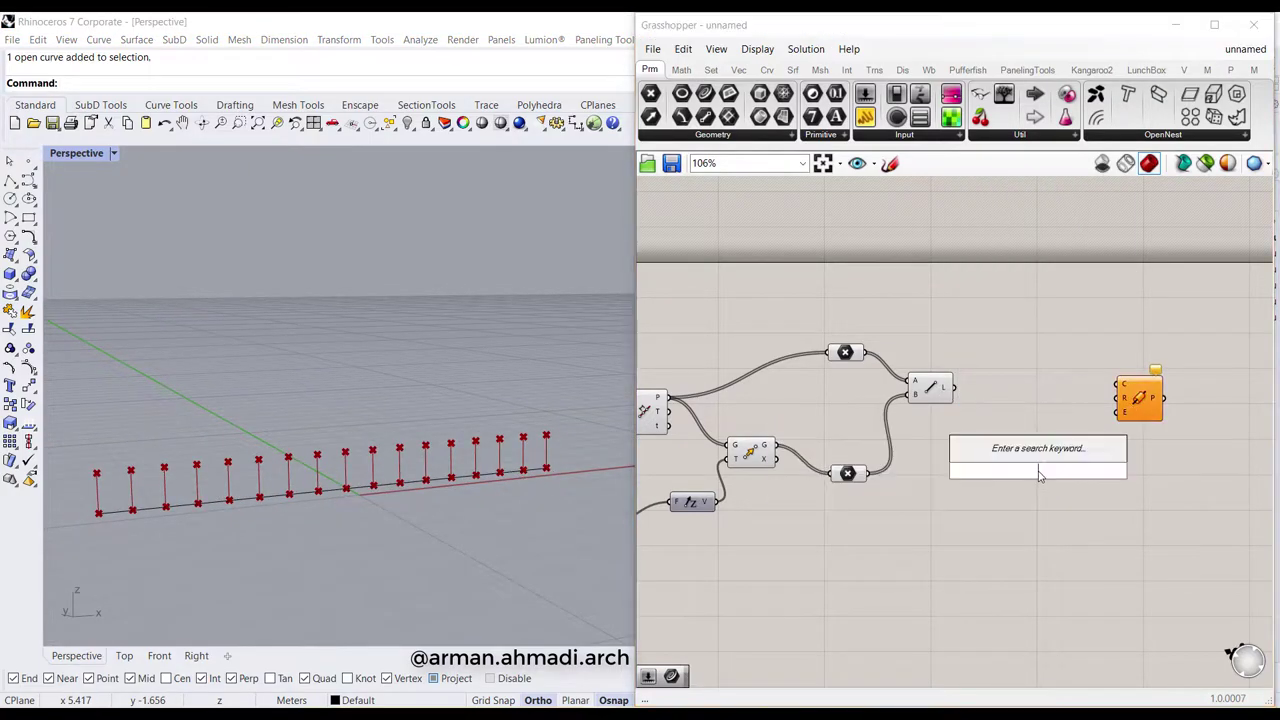
{"action": "type", "text": "0.01..0.1"}
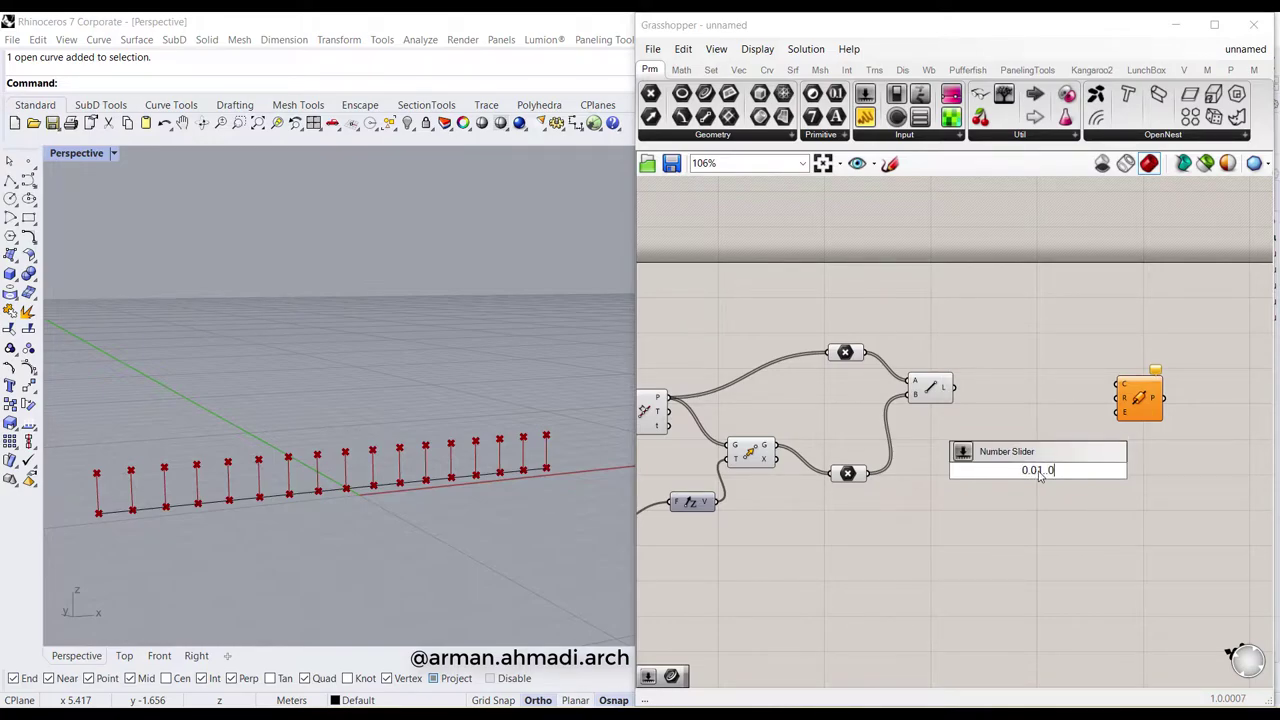
{"action": "key", "text": "Return"}
{"action": "double_click", "coordinate": [998, 471]}
{"action": "left_click_drag", "start_coordinate": [1005, 448], "coordinate": [1034, 448]}
{"action": "left_click", "coordinate": [1006, 630]}
{"action": "right_click_drag", "start_coordinate": [1082, 478], "coordinate": [995, 516]}
{"action": "left_click_drag", "start_coordinate": [1008, 508], "coordinate": [1030, 436]}
Step: Set the end caps of the vertical posts' Pipe component to Flat
{"action": "scroll", "coordinate": [544, 464], "scroll_direction": "up", "scroll_amount": 5}
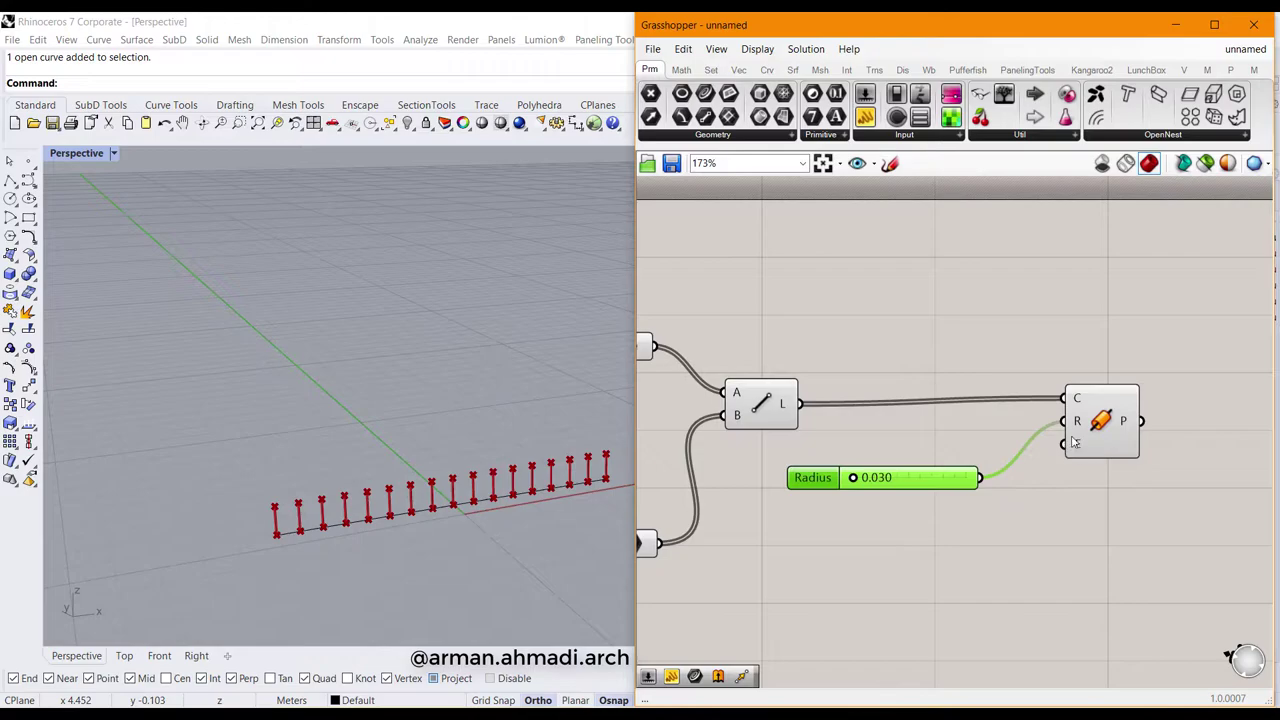
{"action": "right_click", "coordinate": [1078, 450]}
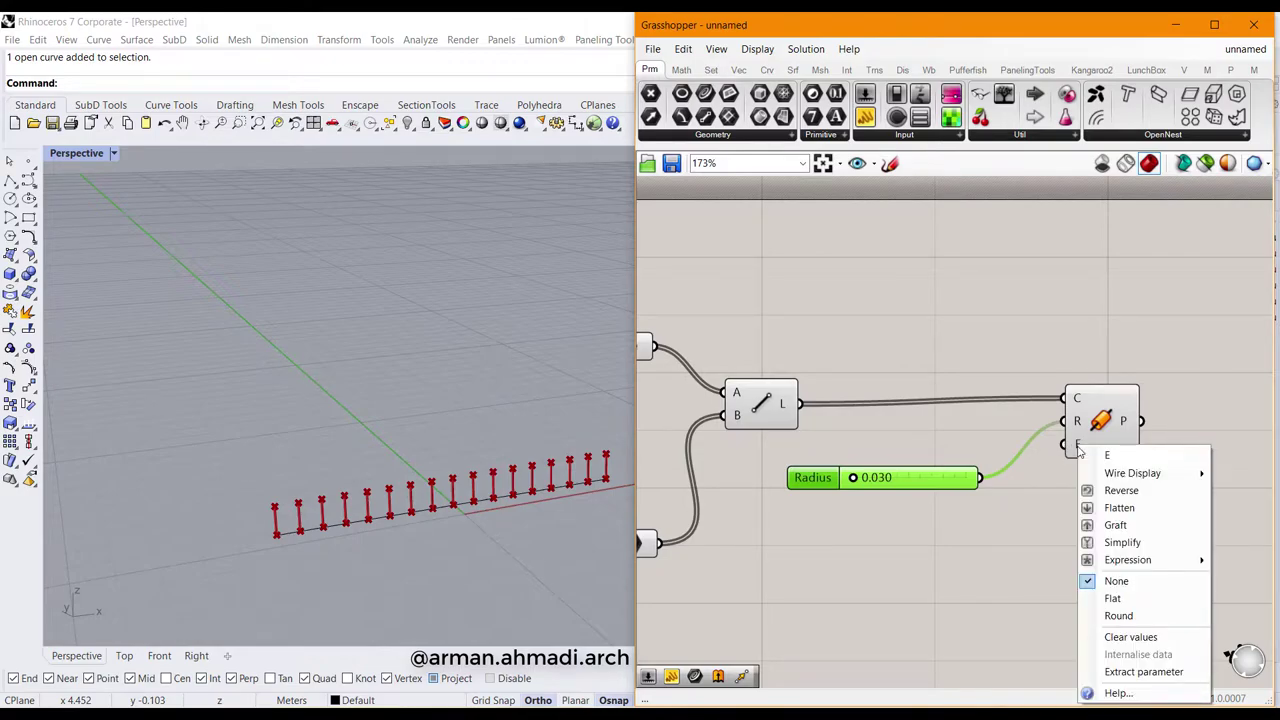
{"action": "left_click", "coordinate": [1130, 600]}
Step: Duplicate the Move component and place the copy above the rest of the definition
{"action": "scroll", "coordinate": [593, 467], "scroll_direction": "up", "scroll_amount": 3}
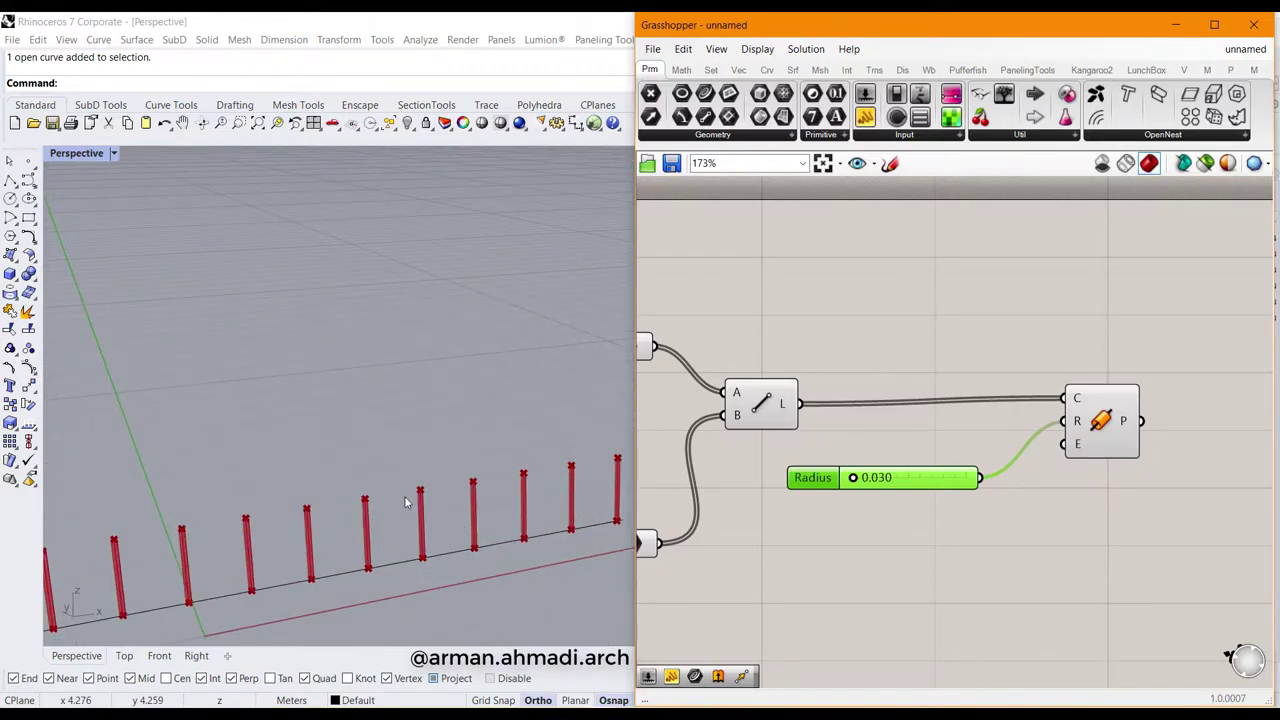
{"action": "scroll", "coordinate": [491, 495], "scroll_direction": "down", "scroll_amount": 5}
{"action": "scroll", "coordinate": [551, 485], "scroll_direction": "up", "scroll_amount": 6}
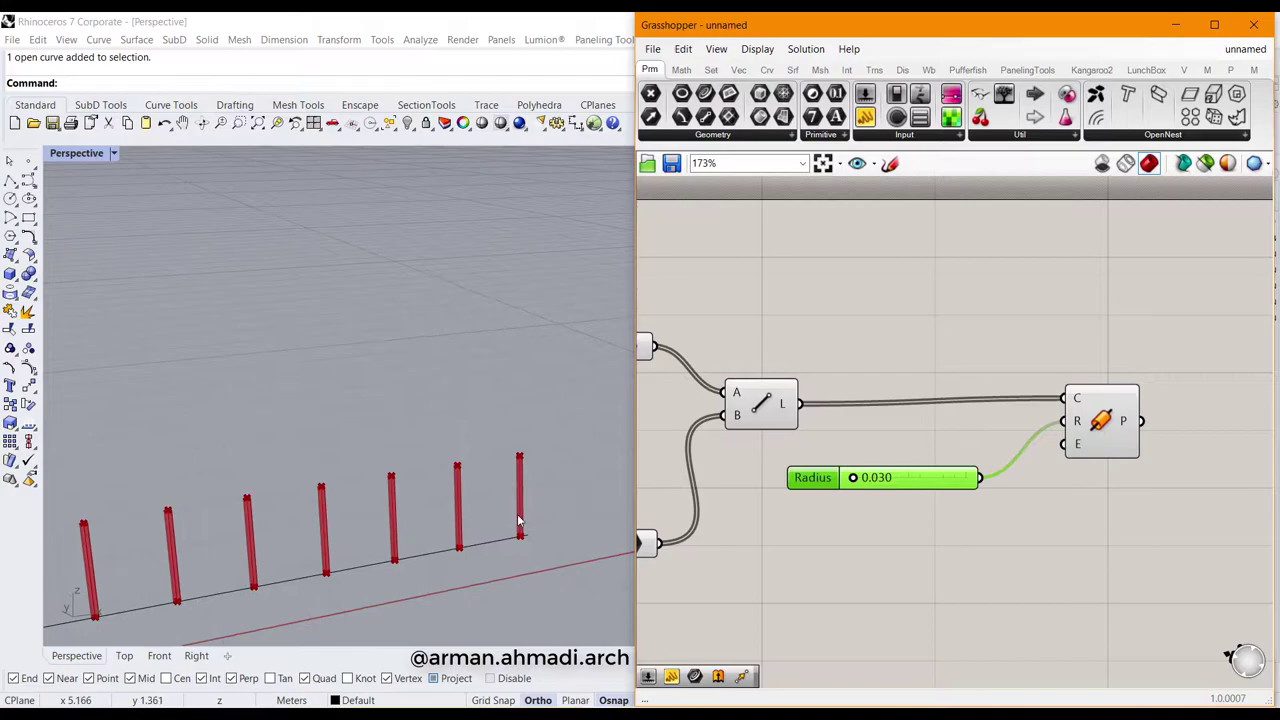
{"action": "right_click_drag", "start_coordinate": [521, 525], "coordinate": [188, 502]}
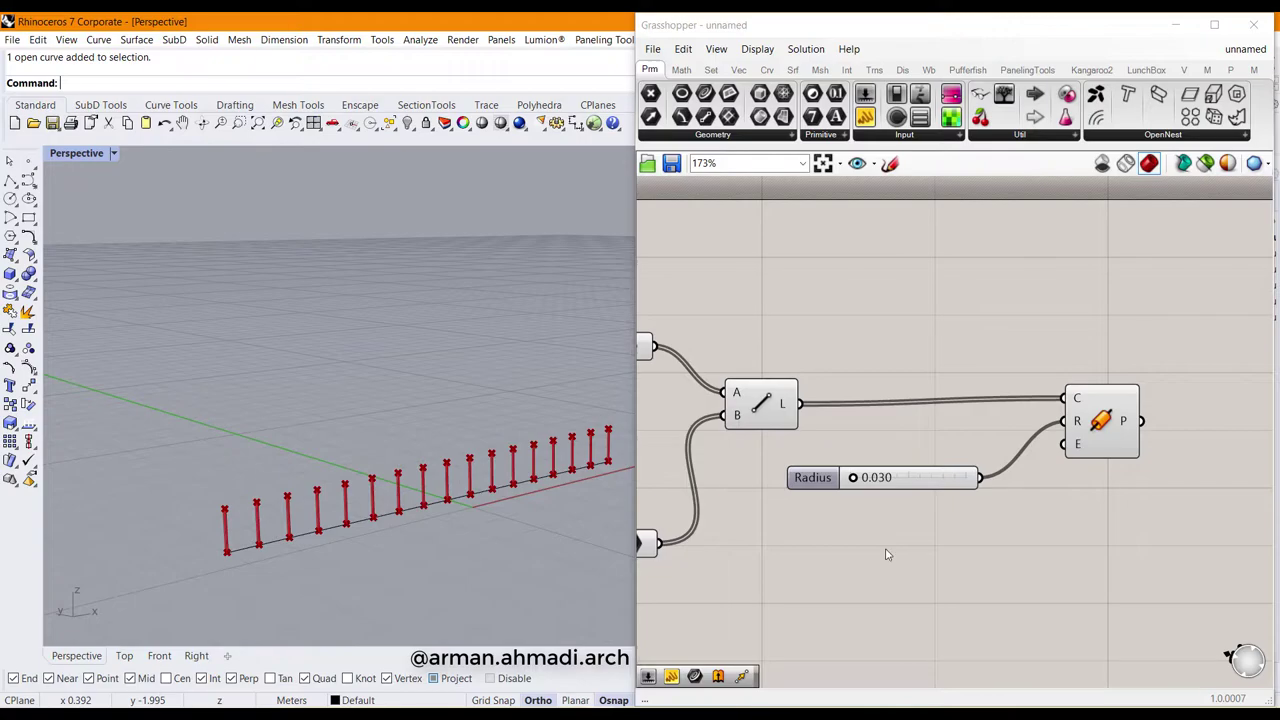
{"action": "scroll", "coordinate": [885, 554], "scroll_direction": "down", "scroll_amount": 2}
{"action": "scroll", "coordinate": [871, 550], "scroll_direction": "down", "scroll_amount": 3}
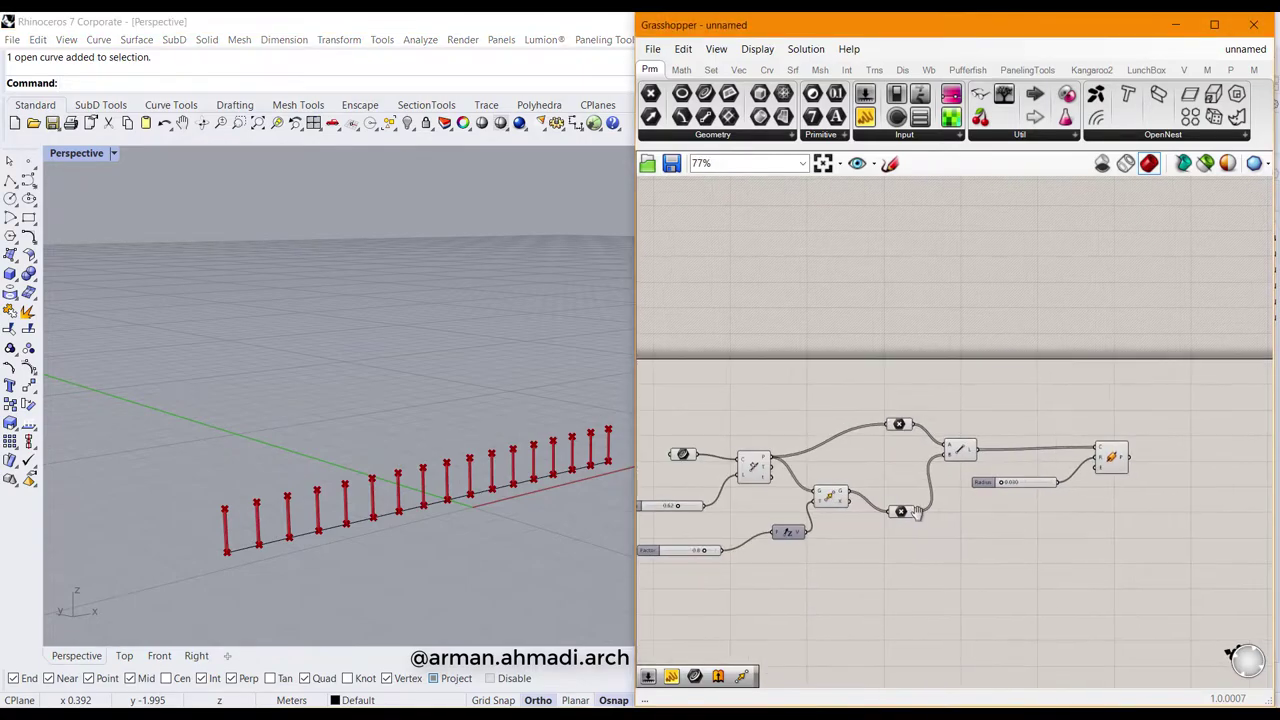
{"action": "left_click", "coordinate": [904, 481]}
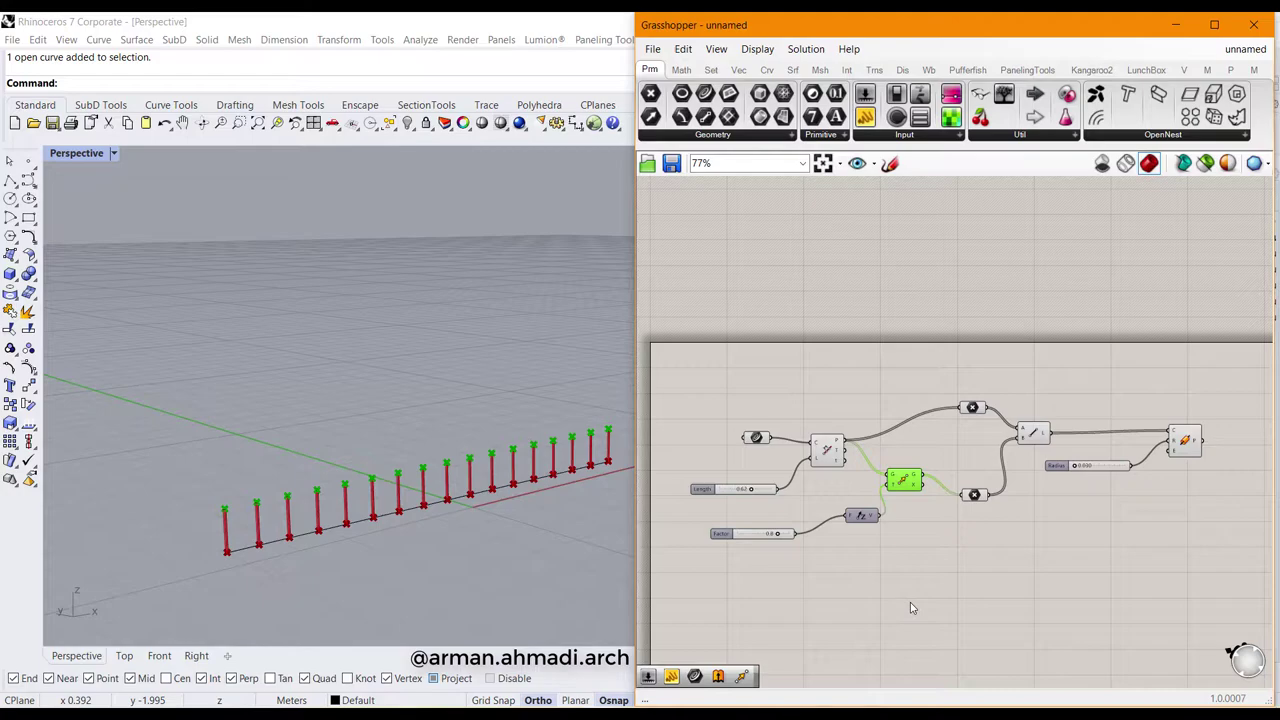
{"action": "key", "text": "ctrl+c"}
{"action": "key", "text": "ctrl+v"}
{"action": "left_click_drag", "start_coordinate": [905, 491], "coordinate": [931, 355]}
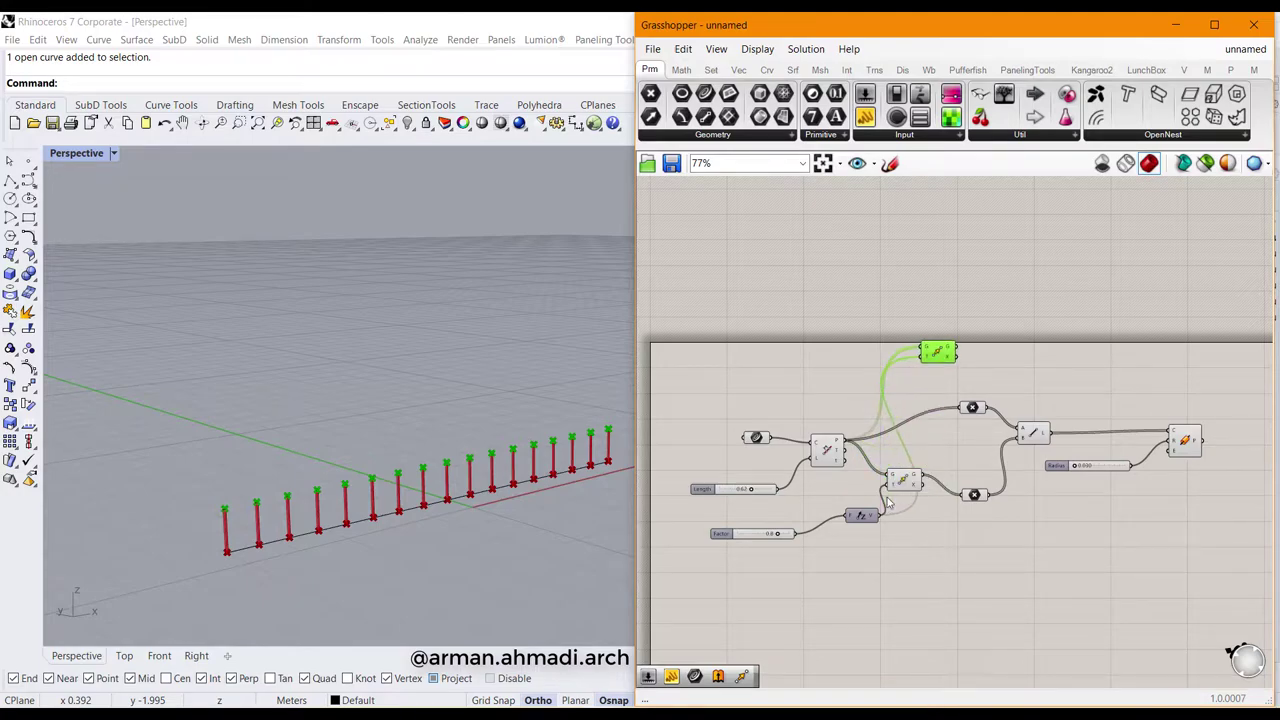
Step: Duplicate the Unit Z vector with its Factor slider and place the copies beside the duplicated Move component
{"action": "left_click", "coordinate": [861, 518]}
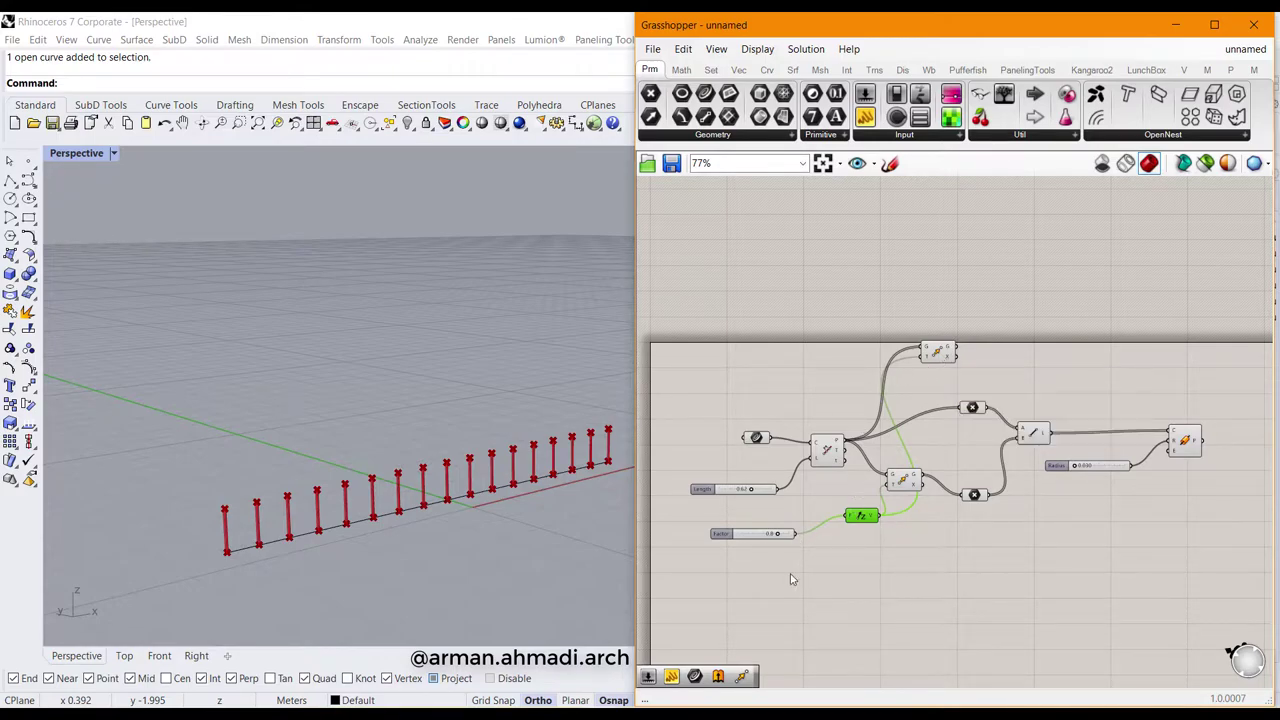
{"action": "left_click", "coordinate": [768, 540], "text": "shift"}
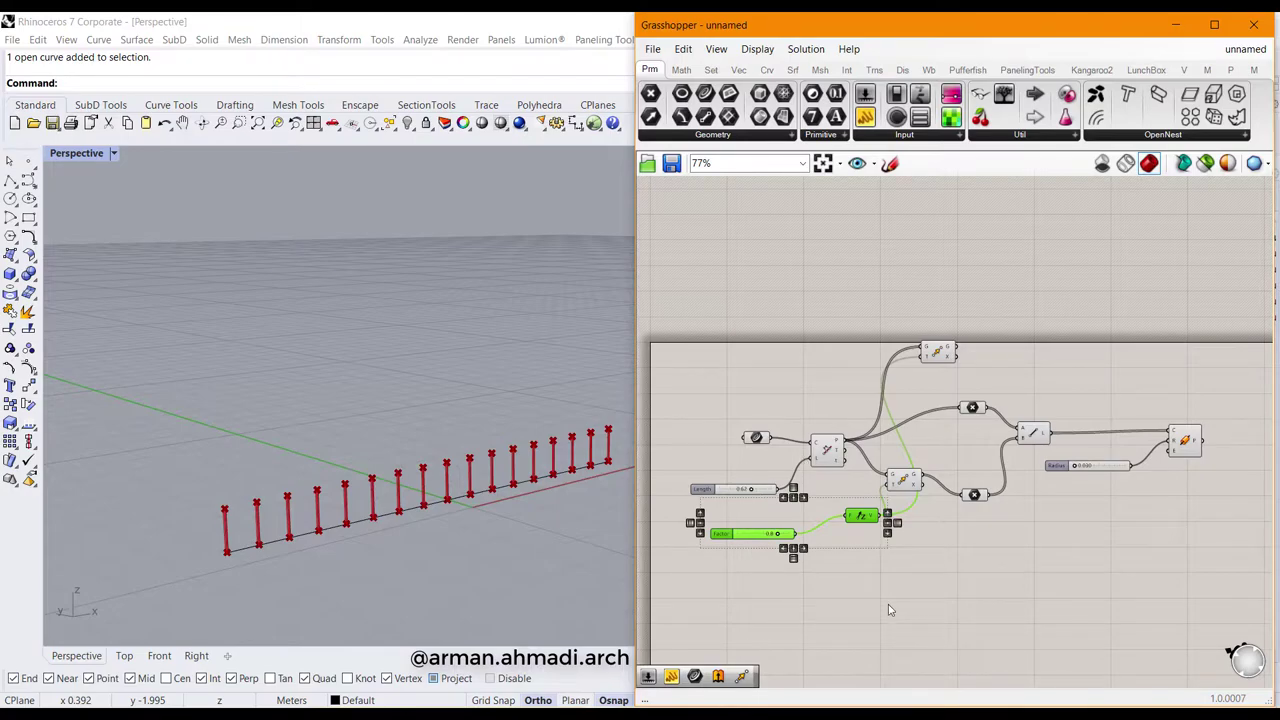
{"action": "key", "text": "ctrl+c"}
{"action": "key", "text": "ctrl+v"}
{"action": "left_click_drag", "start_coordinate": [868, 520], "coordinate": [850, 343]}
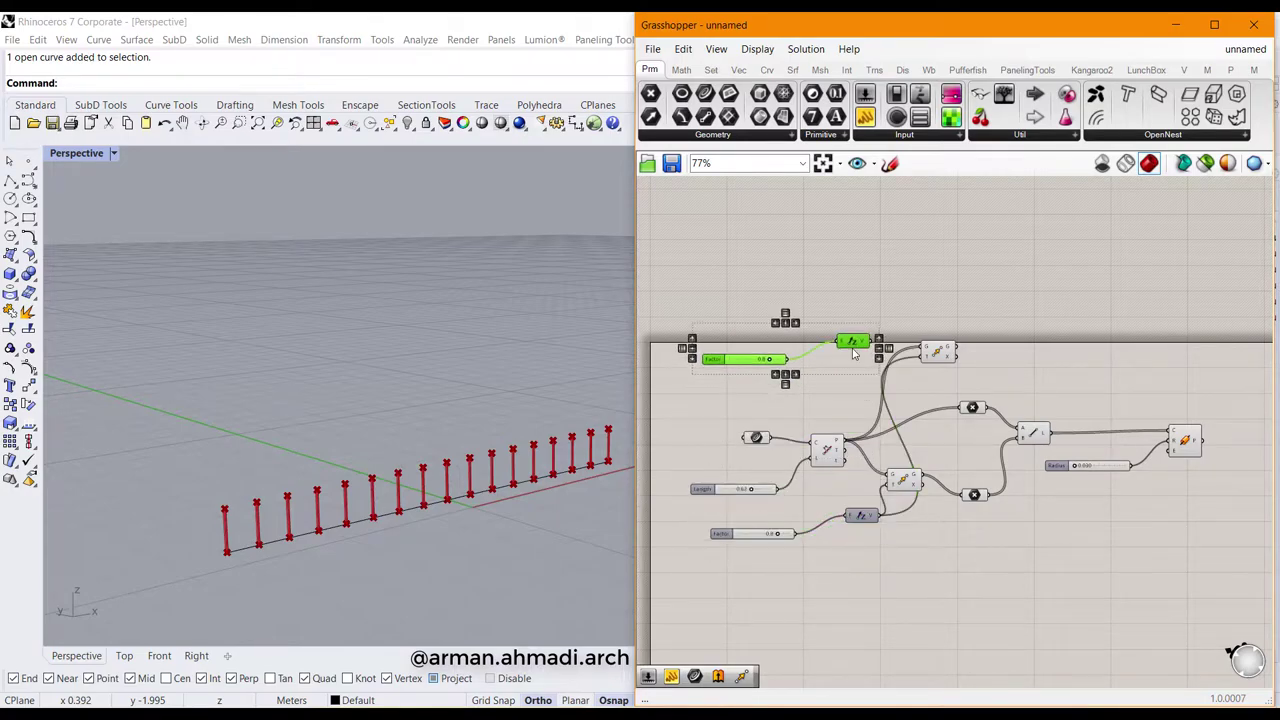
Step: Connect the base curve to the duplicated Move's geometry input and the copied Unit Z vector to its translation input
{"action": "left_click", "coordinate": [915, 421]}
{"action": "scroll", "coordinate": [912, 372], "scroll_direction": "up", "scroll_amount": 1}
{"action": "left_click", "coordinate": [743, 489]}
{"action": "left_click_drag", "start_coordinate": [760, 489], "coordinate": [935, 383]}
{"action": "left_click", "coordinate": [954, 388]}
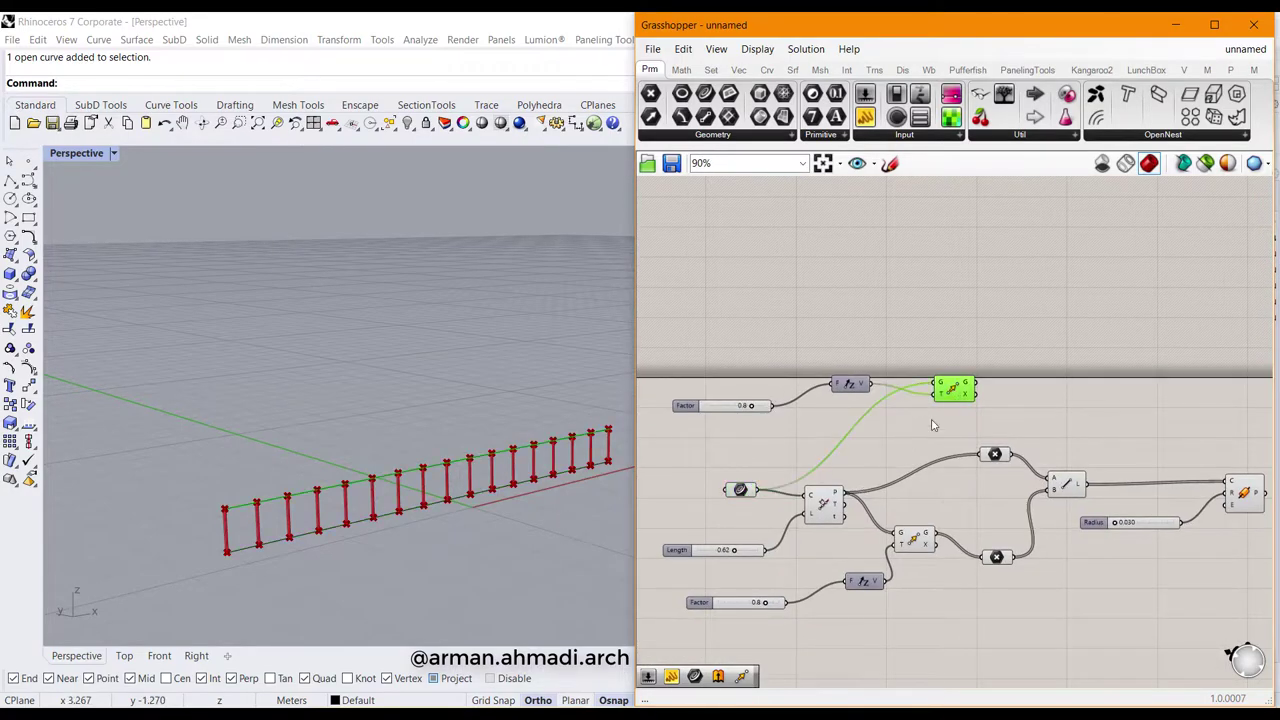
Step: Add a second Pipe component for the raised curve and connect a Radius slider set to 0.030
{"action": "right_click_drag", "start_coordinate": [934, 426], "coordinate": [748, 452]}
{"action": "double_click", "coordinate": [903, 371]}
{"action": "type", "text": "pipe"}
{"action": "double_click", "coordinate": [814, 416]}
{"action": "left_click", "coordinate": [840, 576]}
{"action": "left_click_drag", "start_coordinate": [829, 417], "coordinate": [671, 307]}
{"action": "left_click_drag", "start_coordinate": [870, 307], "coordinate": [944, 306]}
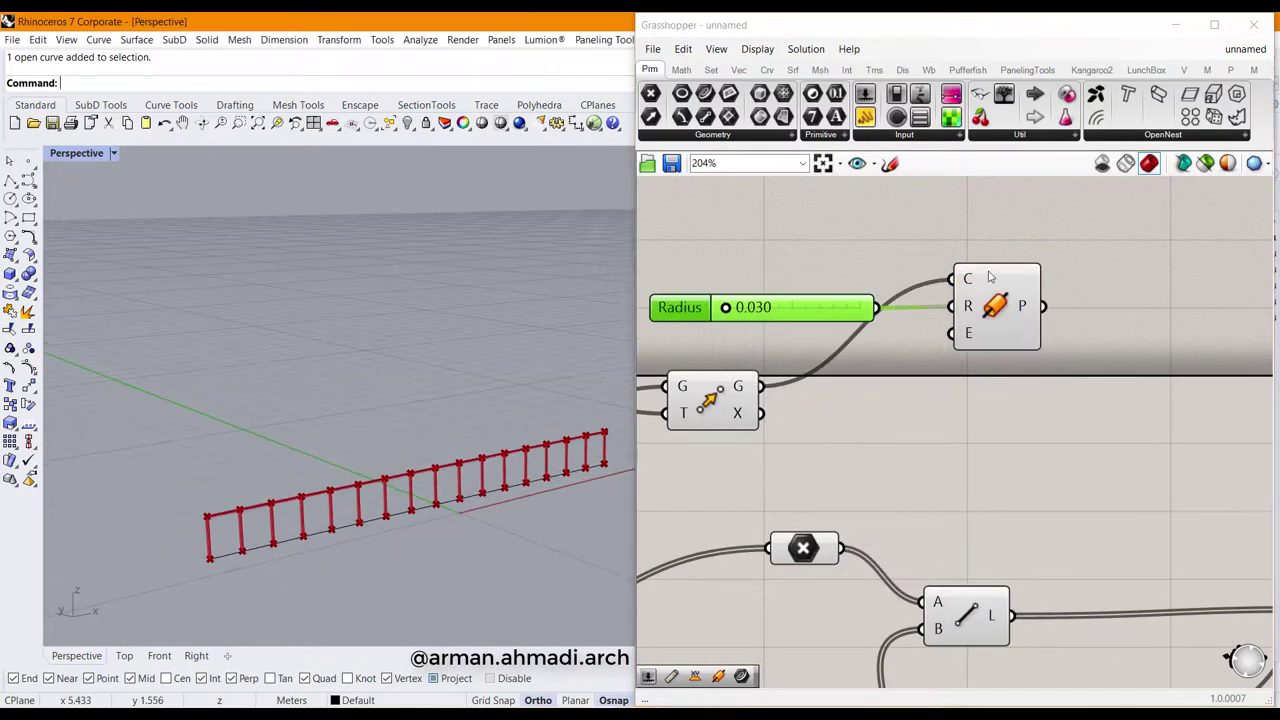
Step: Open the top rail Pipe's cap options and set its Radius slider to 0.060
{"action": "right_click", "coordinate": [962, 332]}
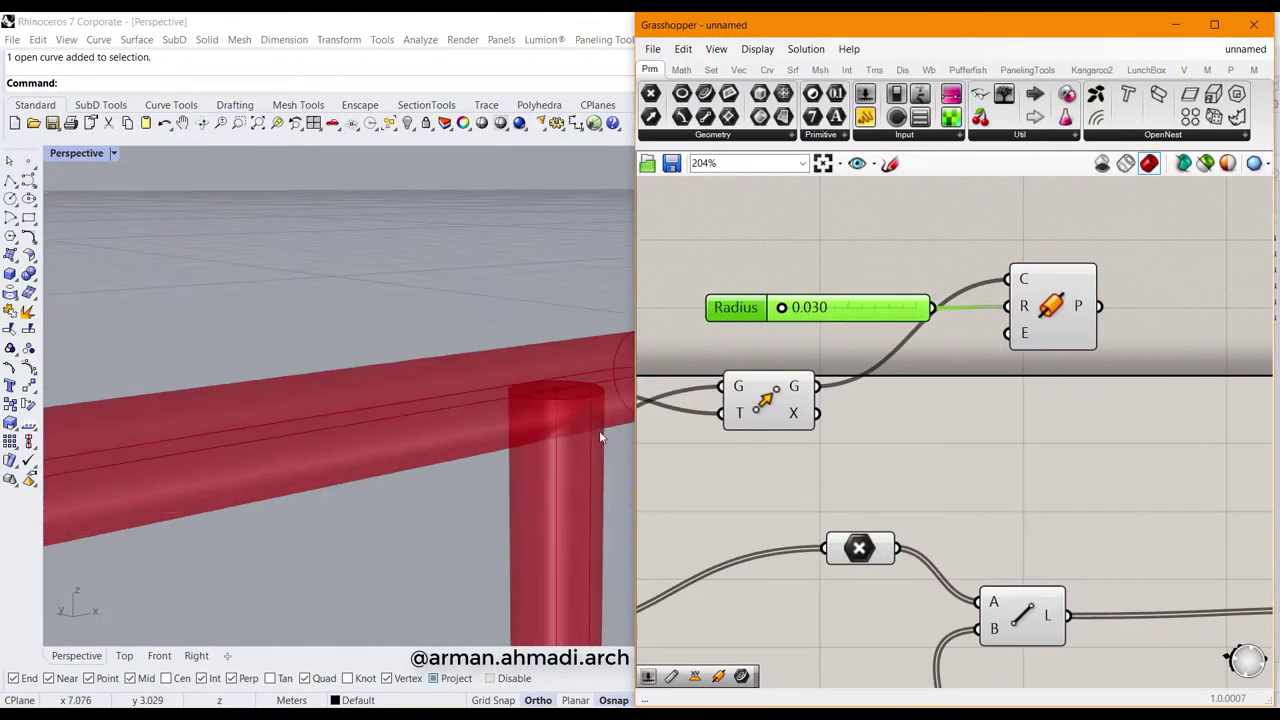
{"action": "scroll", "coordinate": [600, 437], "scroll_direction": "down", "scroll_amount": 5}
{"action": "left_click_drag", "start_coordinate": [782, 308], "coordinate": [783, 308]}
{"action": "right_click_drag", "start_coordinate": [340, 400], "coordinate": [391, 427]}
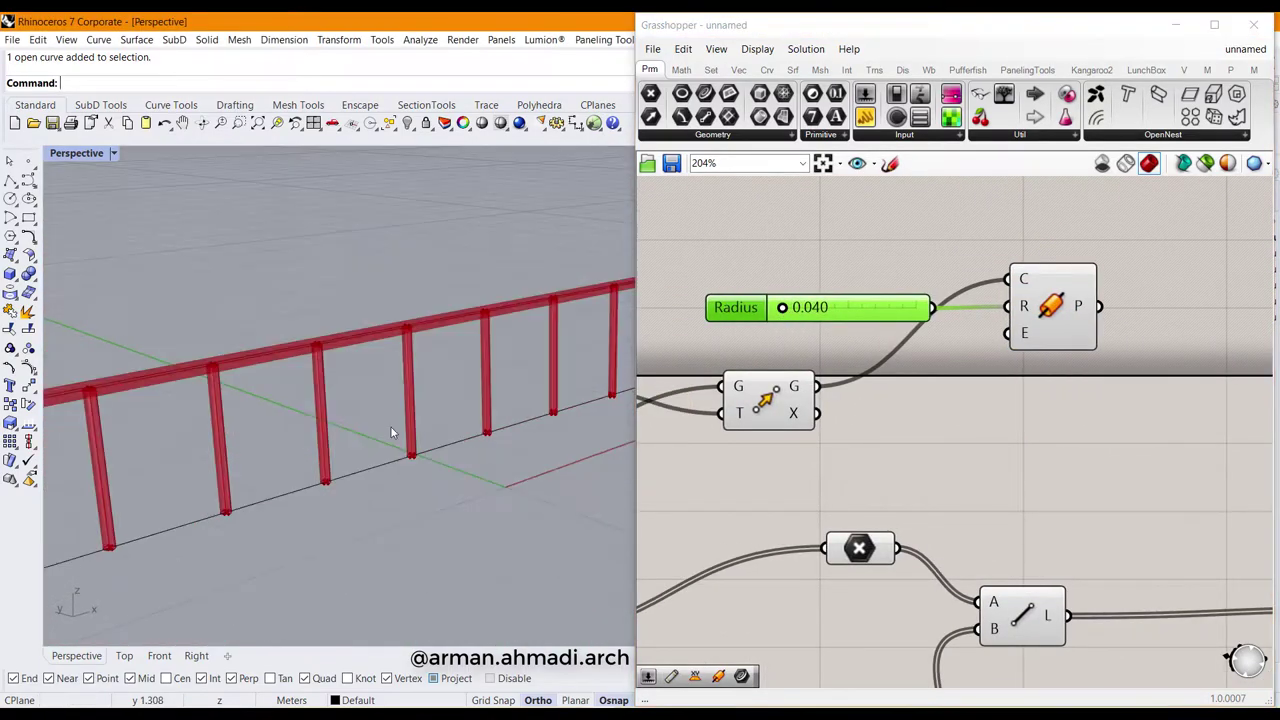
{"action": "scroll", "coordinate": [391, 427], "scroll_direction": "up", "scroll_amount": 1}
{"action": "left_click_drag", "start_coordinate": [783, 308], "coordinate": [808, 311]}
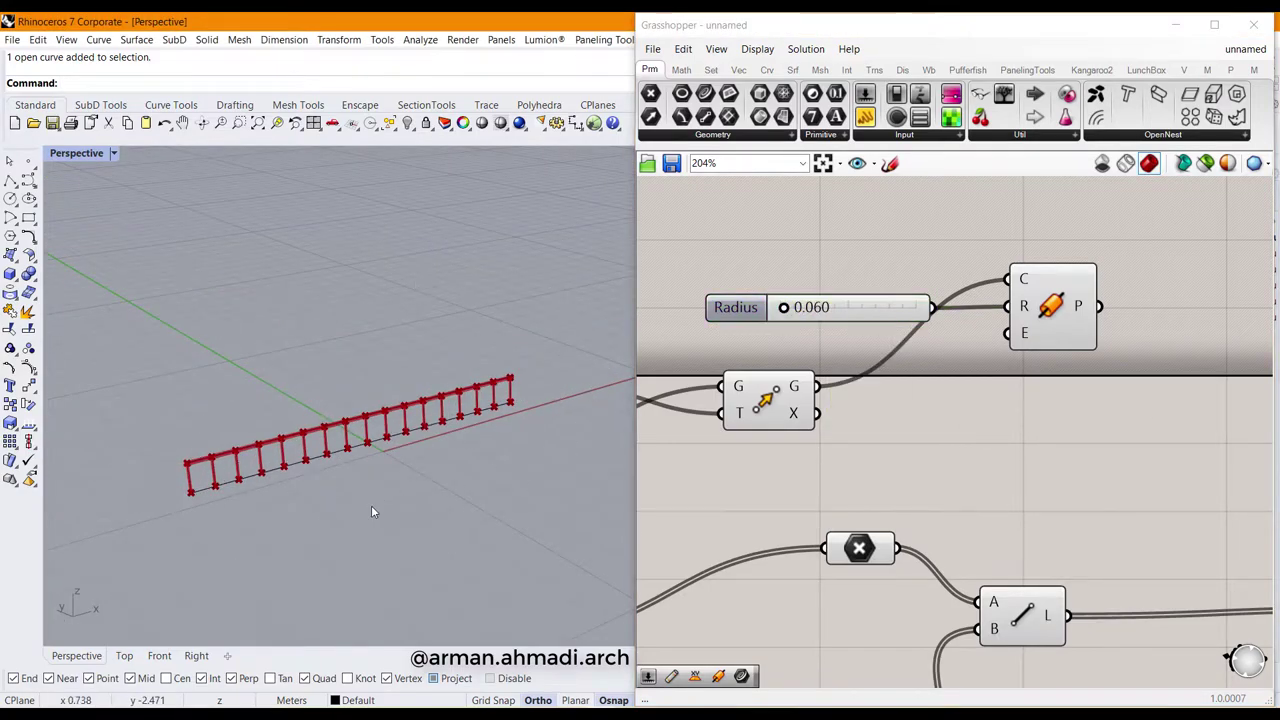
{"action": "right_click_drag", "start_coordinate": [340, 459], "coordinate": [360, 445]}
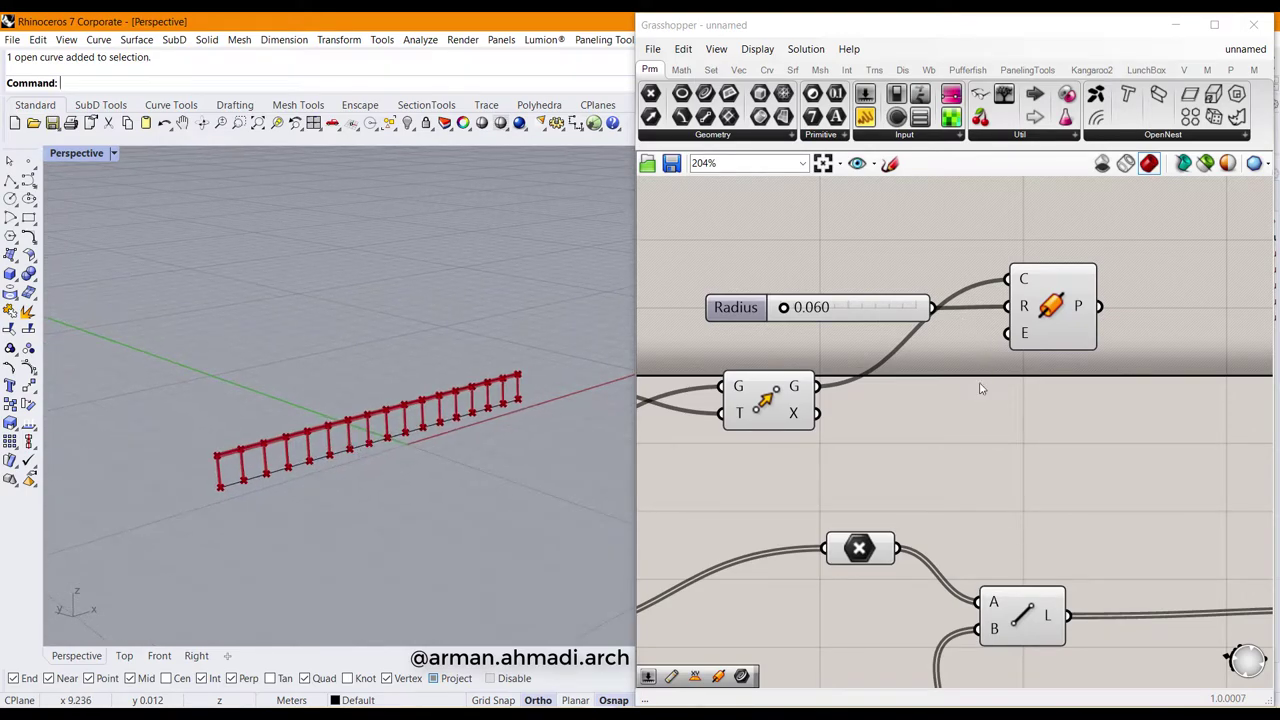
Step: Bake the top rail Pipe onto Layer 01 with grouping enabled
{"action": "left_click", "coordinate": [860, 423]}
{"action": "scroll", "coordinate": [860, 423], "scroll_direction": "down", "scroll_amount": 4}
{"action": "right_click_drag", "start_coordinate": [986, 421], "coordinate": [894, 406]}
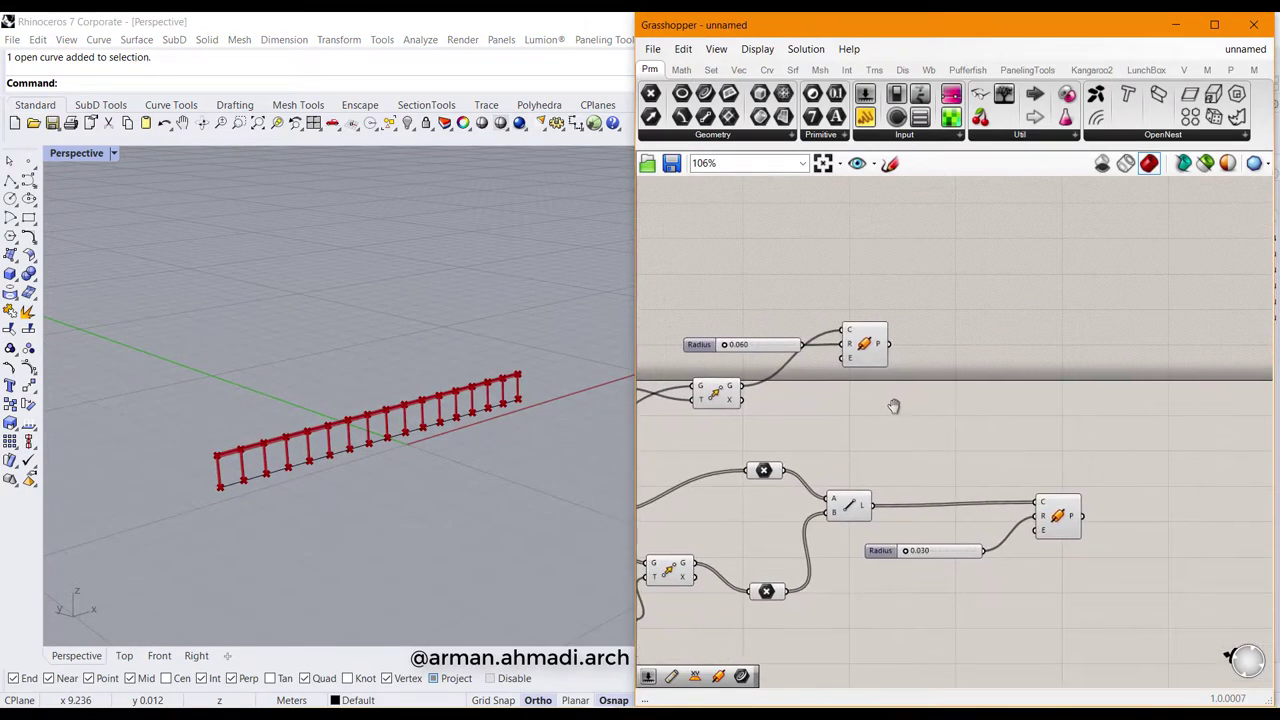
{"action": "right_click", "coordinate": [864, 344]}
{"action": "left_click", "coordinate": [882, 406]}
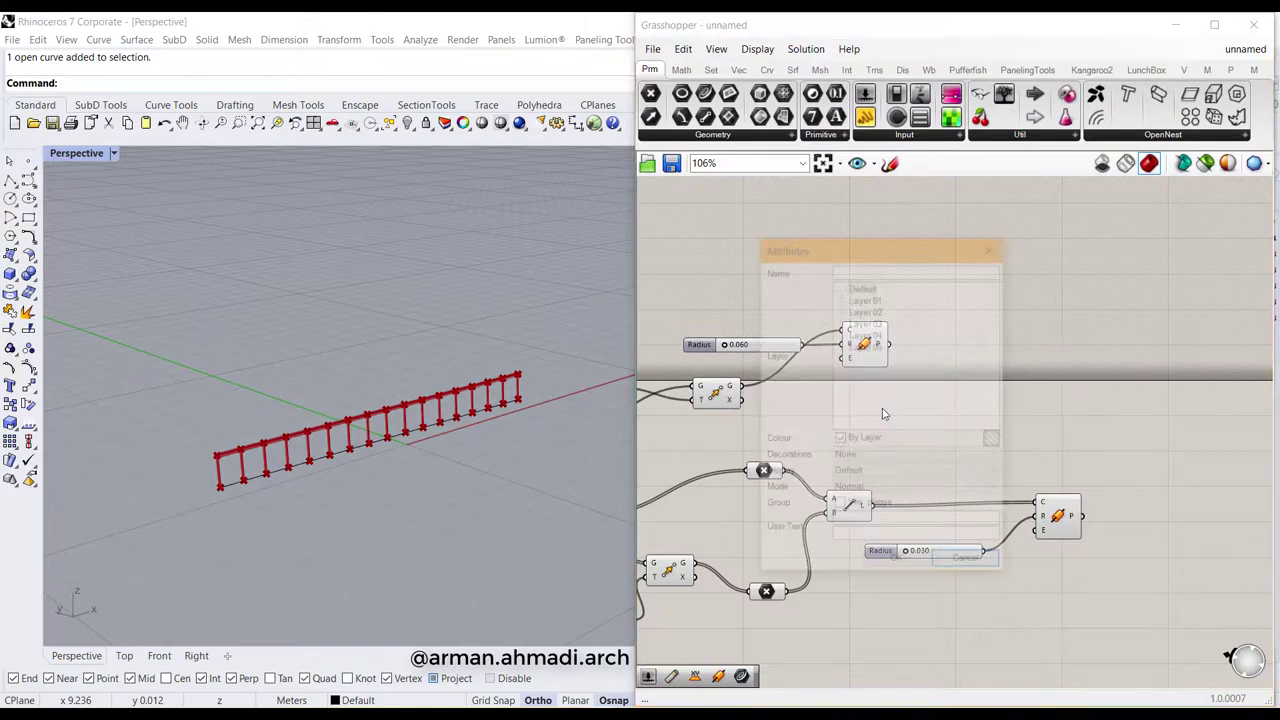
{"action": "left_click", "coordinate": [864, 299]}
{"action": "left_click", "coordinate": [862, 508]}
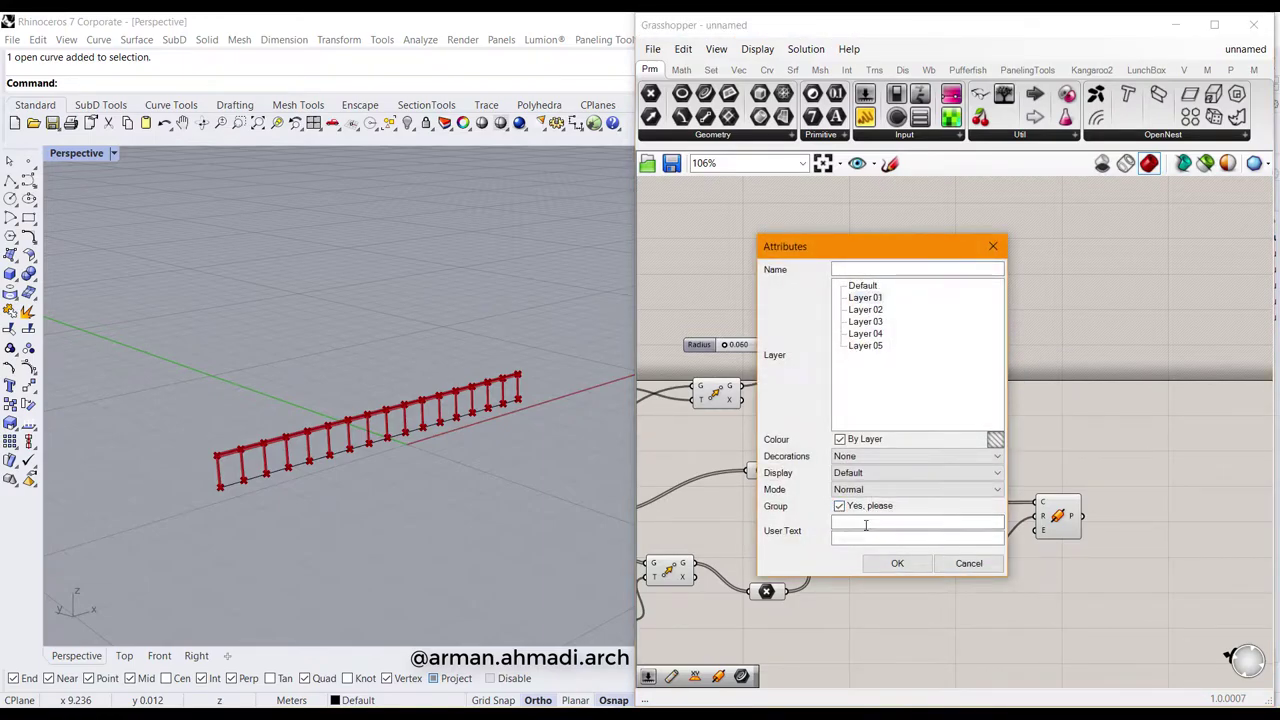
{"action": "left_click", "coordinate": [897, 563]}
Step: Bake the vertical posts' Pipe geometry onto Layer 02
{"action": "right_click", "coordinate": [1057, 516]}
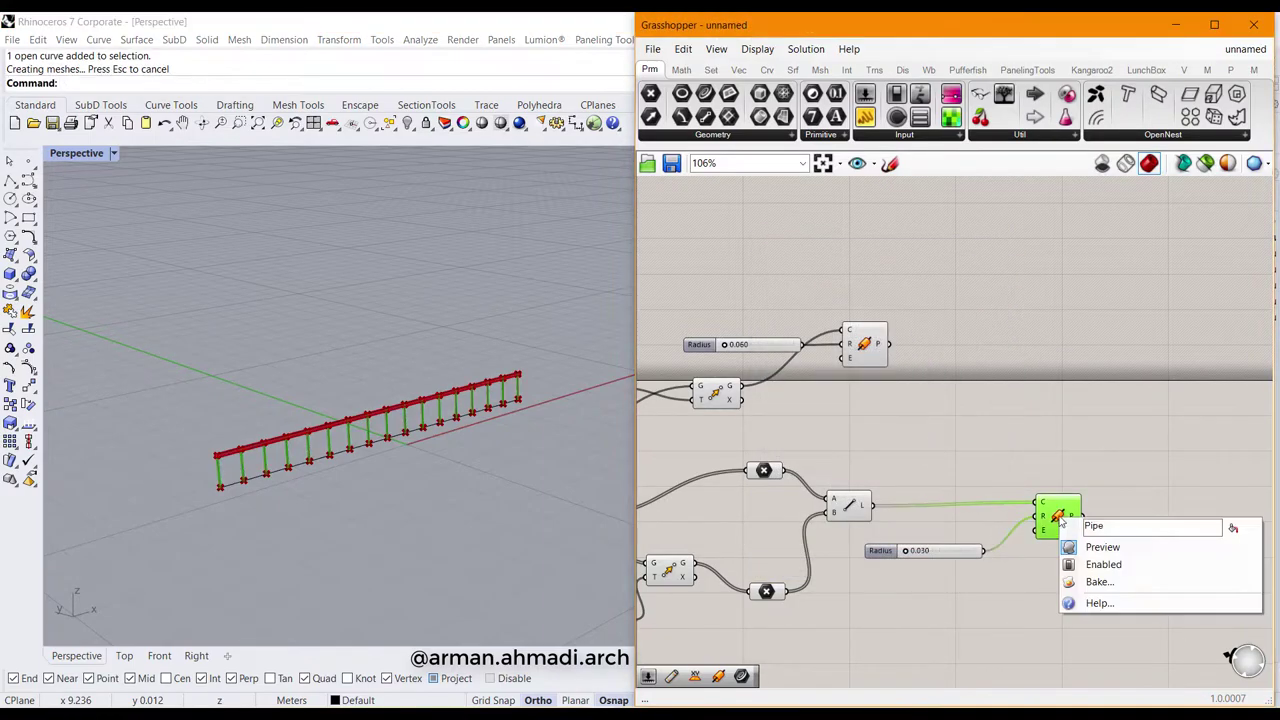
{"action": "left_click", "coordinate": [1075, 578]}
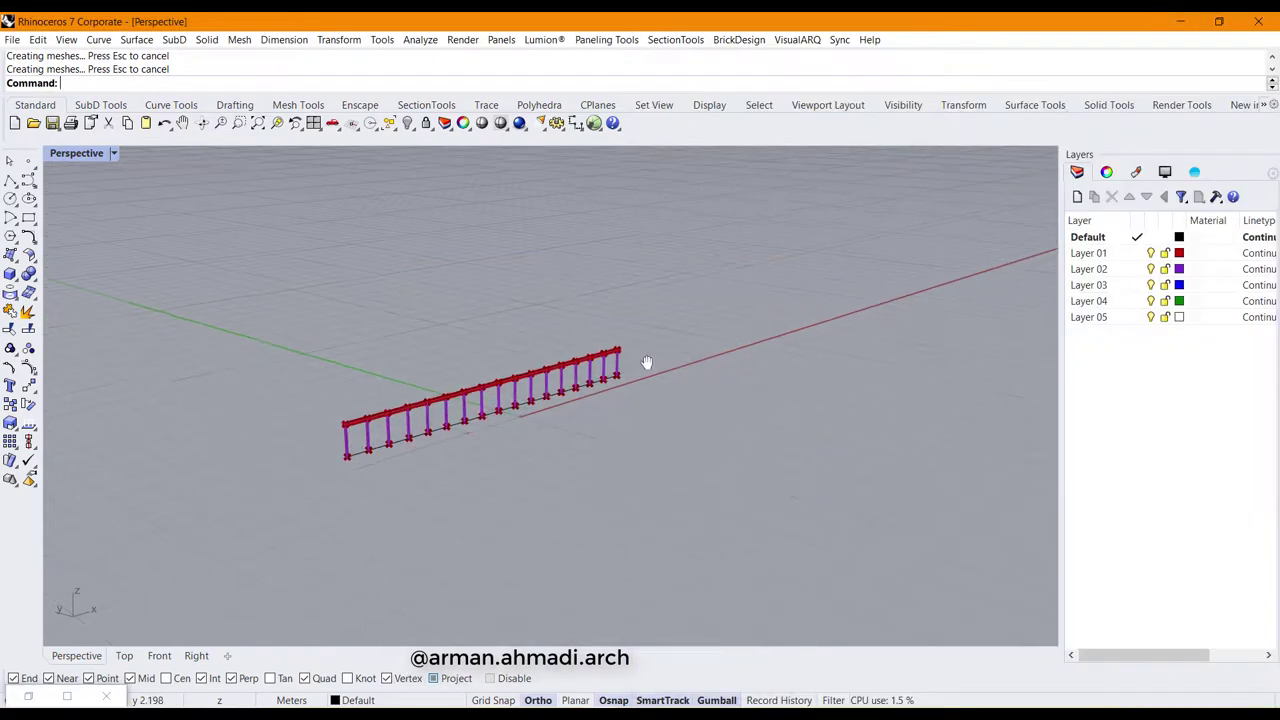
Step: Preview the baked handrail in Arctic display mode, return to Shaded, and examine the top rail's end cap and the posts
{"action": "right_click_drag", "start_coordinate": [649, 363], "coordinate": [590, 410]}
{"action": "left_click", "coordinate": [114, 153]}
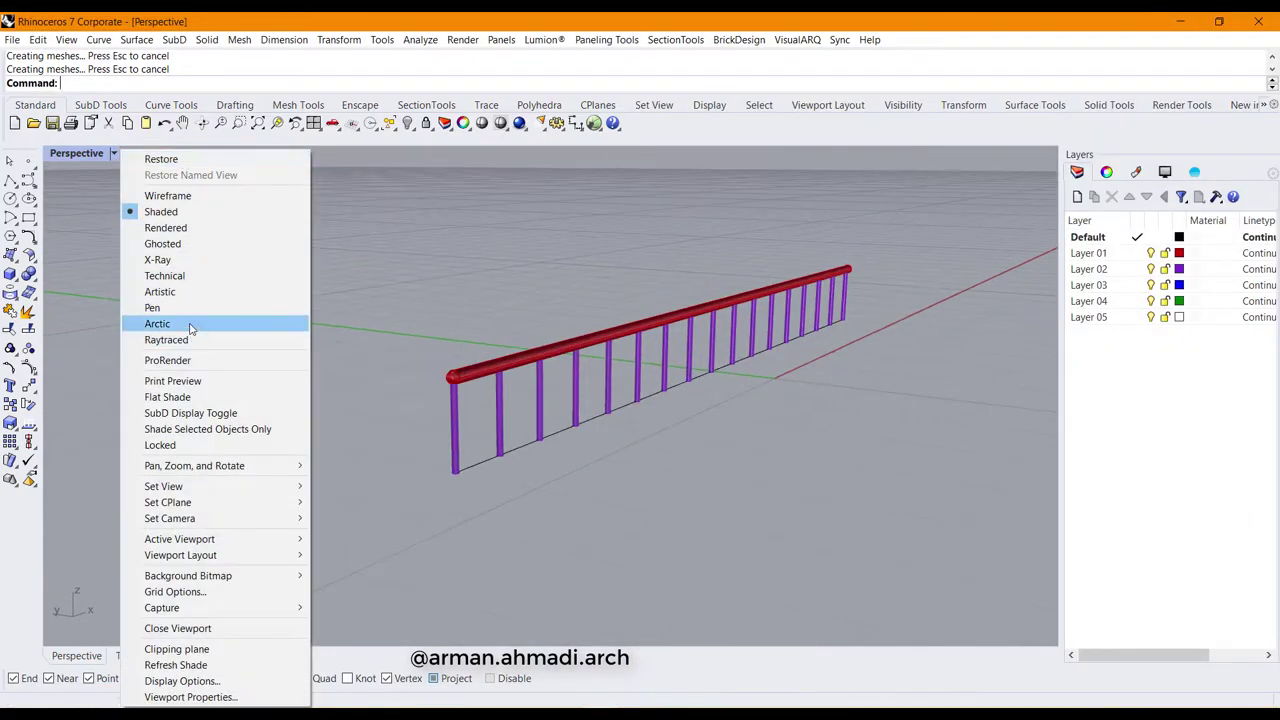
{"action": "left_click", "coordinate": [160, 323]}
{"action": "left_click", "coordinate": [114, 153]}
{"action": "left_click", "coordinate": [190, 212]}
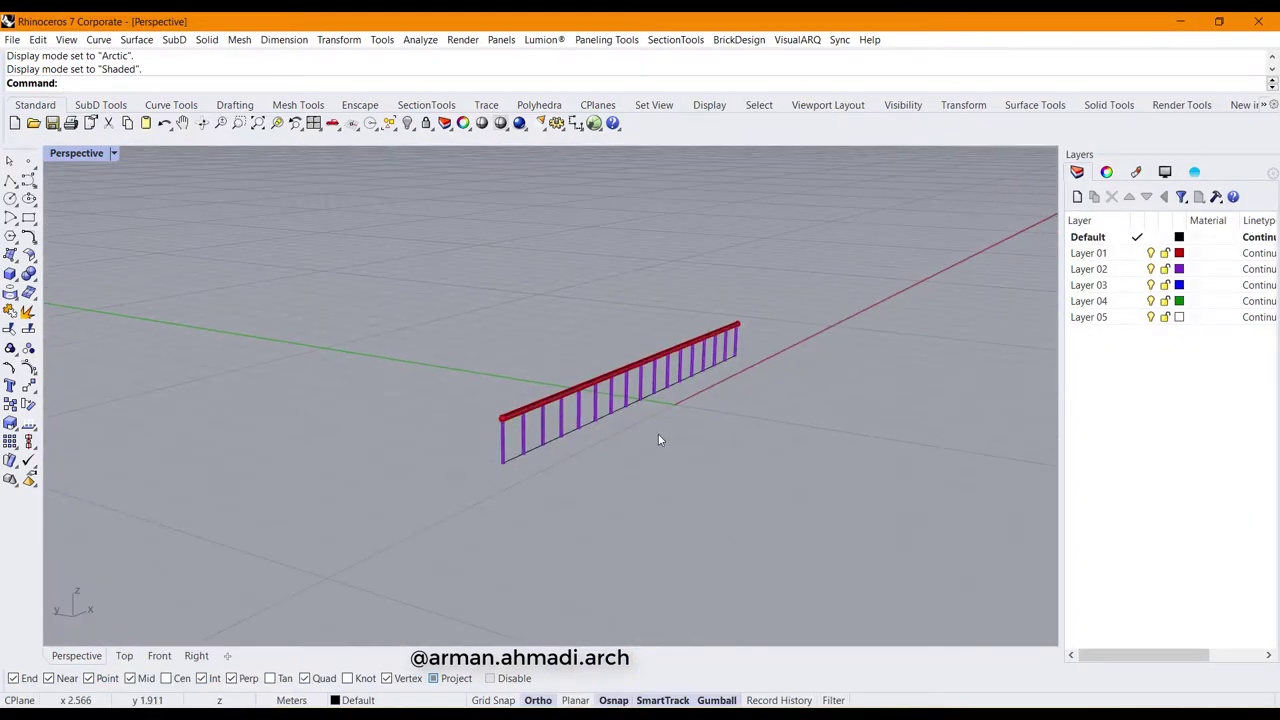
{"action": "scroll", "coordinate": [583, 381], "scroll_direction": "up", "scroll_amount": 3}
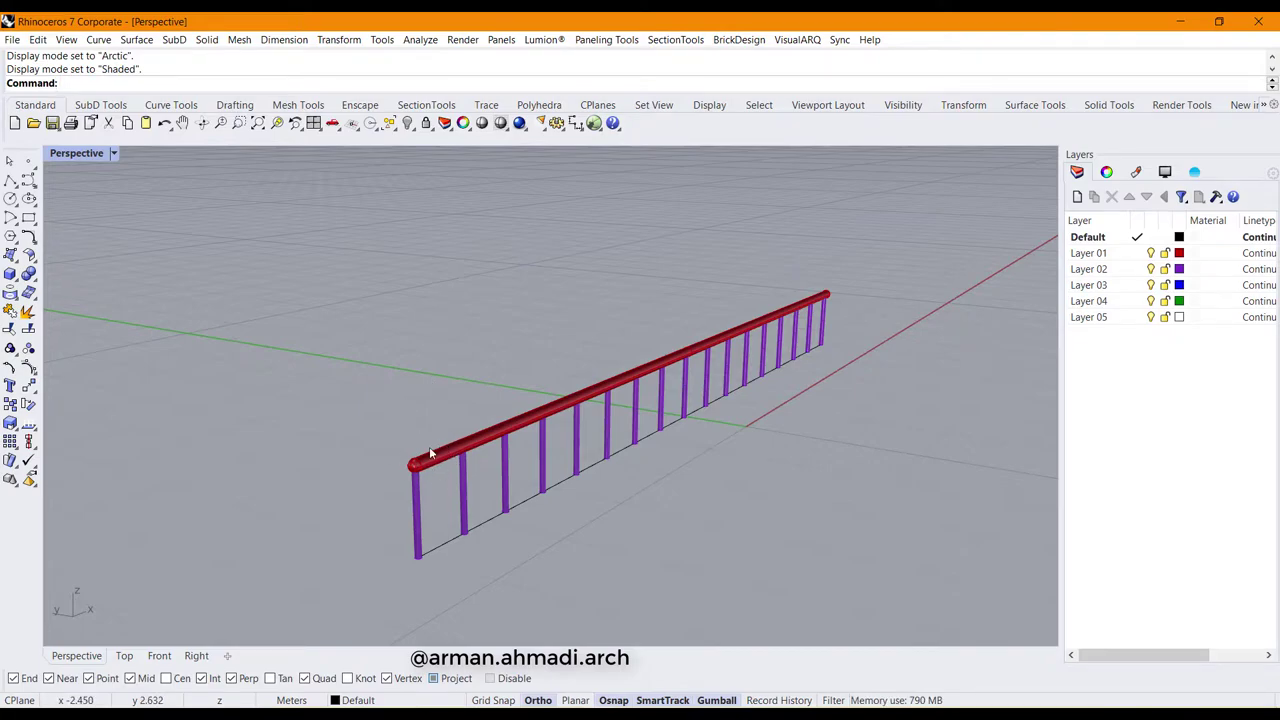
{"action": "scroll", "coordinate": [559, 473], "scroll_direction": "down", "scroll_amount": 3}
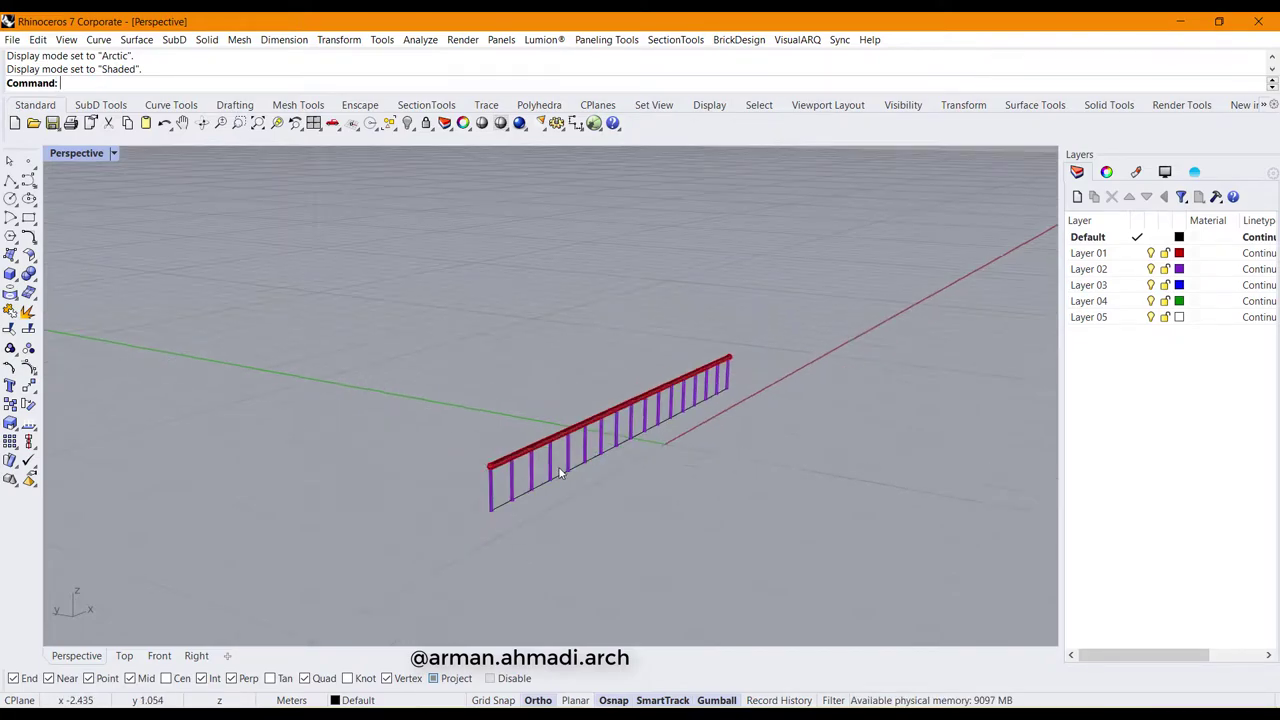
{"action": "scroll", "coordinate": [559, 473], "scroll_direction": "up", "scroll_amount": 7}
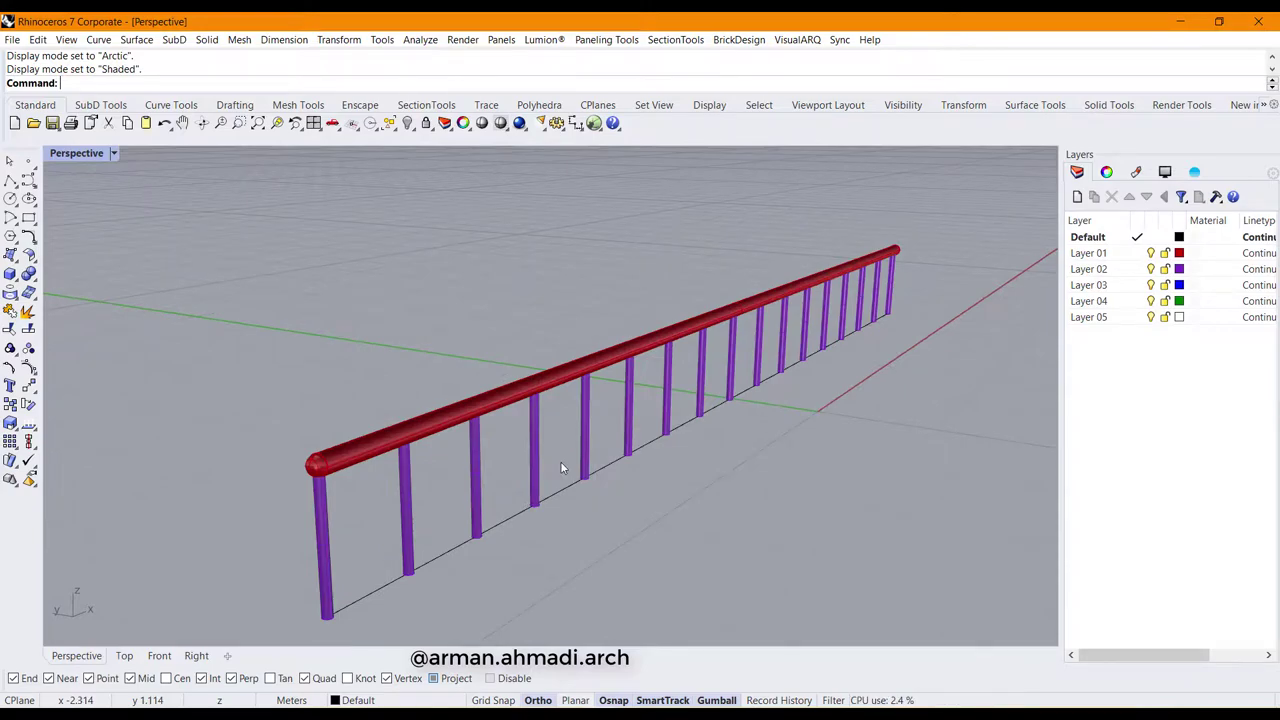
{"action": "scroll", "coordinate": [551, 456], "scroll_direction": "down", "scroll_amount": 3}
{"action": "scroll", "coordinate": [456, 462], "scroll_direction": "up", "scroll_amount": 5}
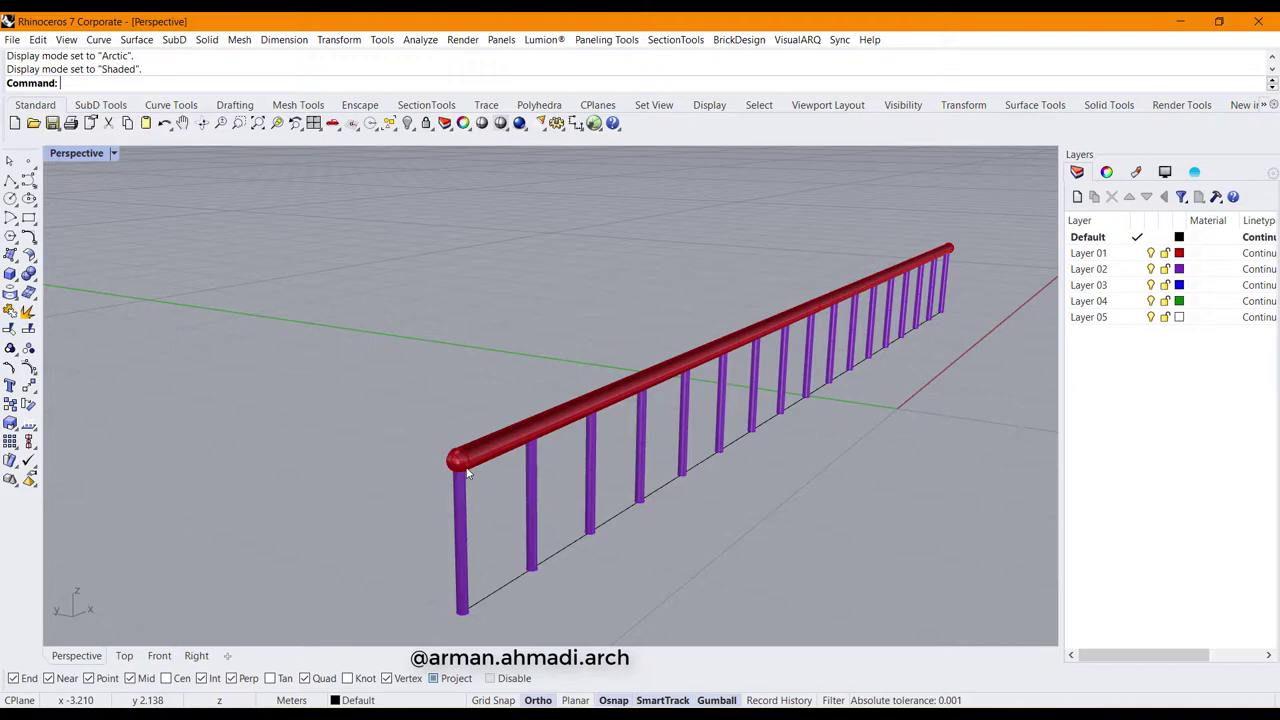
{"action": "scroll", "coordinate": [467, 473], "scroll_direction": "down", "scroll_amount": 2}
Step: Unhide only the second straight line, using Show Selected to pick it from the hidden objects
{"action": "left_click", "coordinate": [424, 124]}
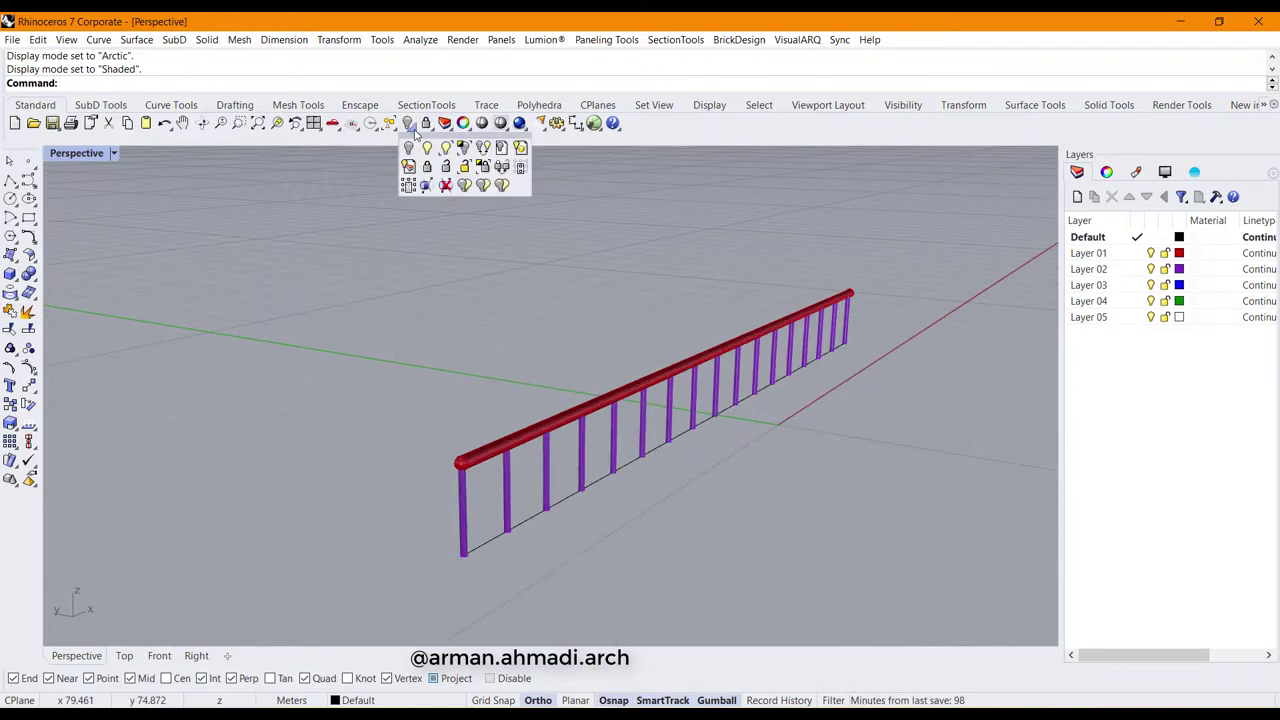
{"action": "left_click", "coordinate": [450, 153]}
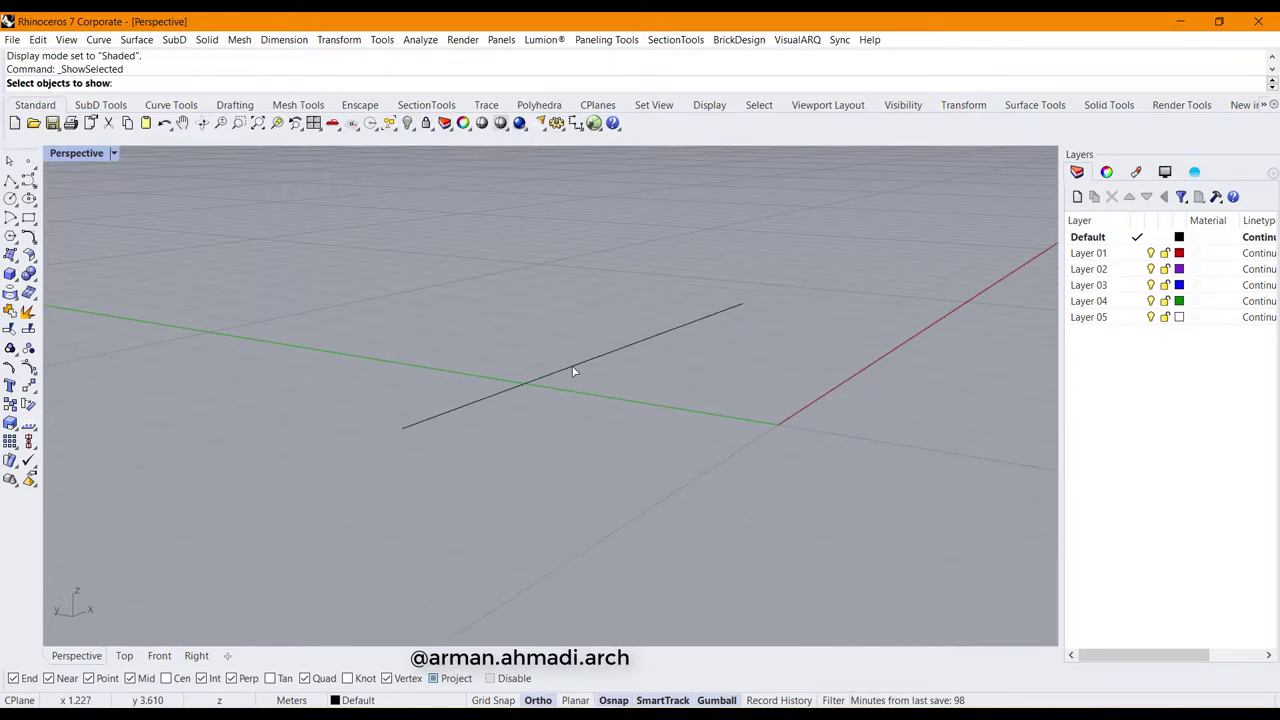
{"action": "left_click", "coordinate": [573, 372]}
{"action": "right_click", "coordinate": [557, 437]}
Step: Hide the baked top rail and the grouped vertical posts
{"action": "right_click_drag", "start_coordinate": [557, 437], "coordinate": [690, 390]}
{"action": "scroll", "coordinate": [662, 397], "scroll_direction": "up", "scroll_amount": 3}
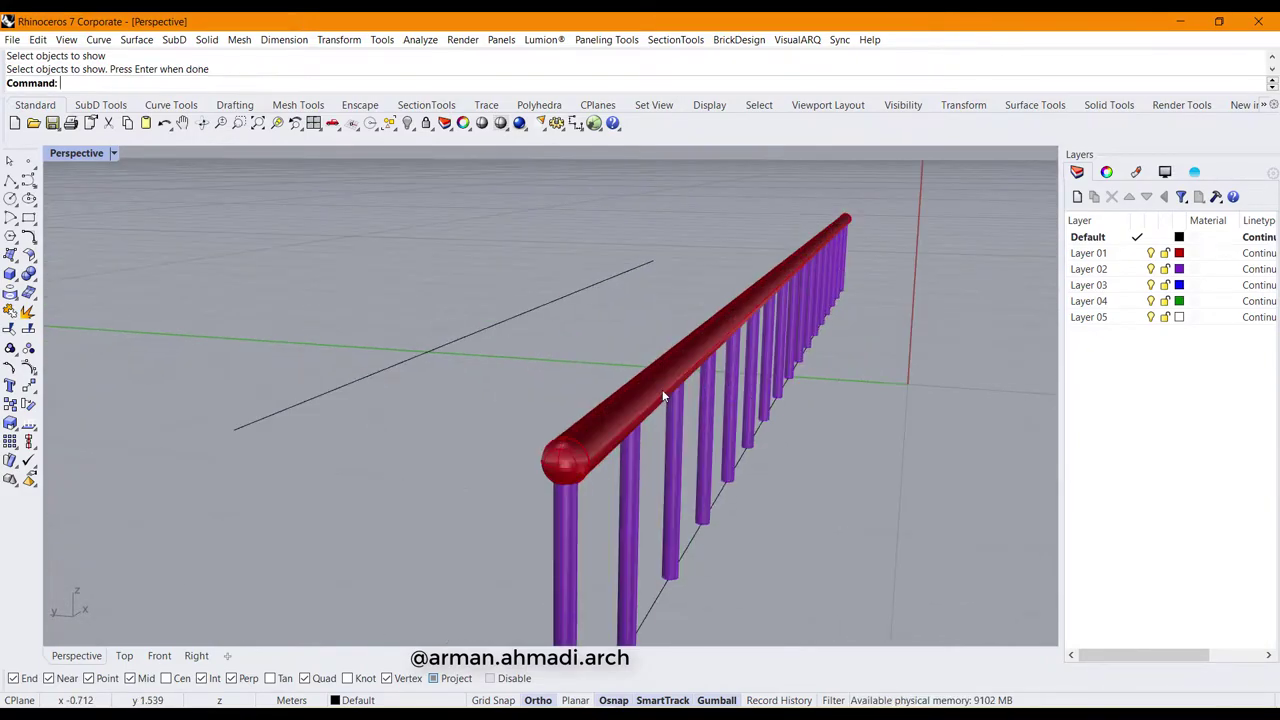
{"action": "left_click", "coordinate": [662, 397]}
{"action": "left_click", "coordinate": [668, 440], "text": "shift"}
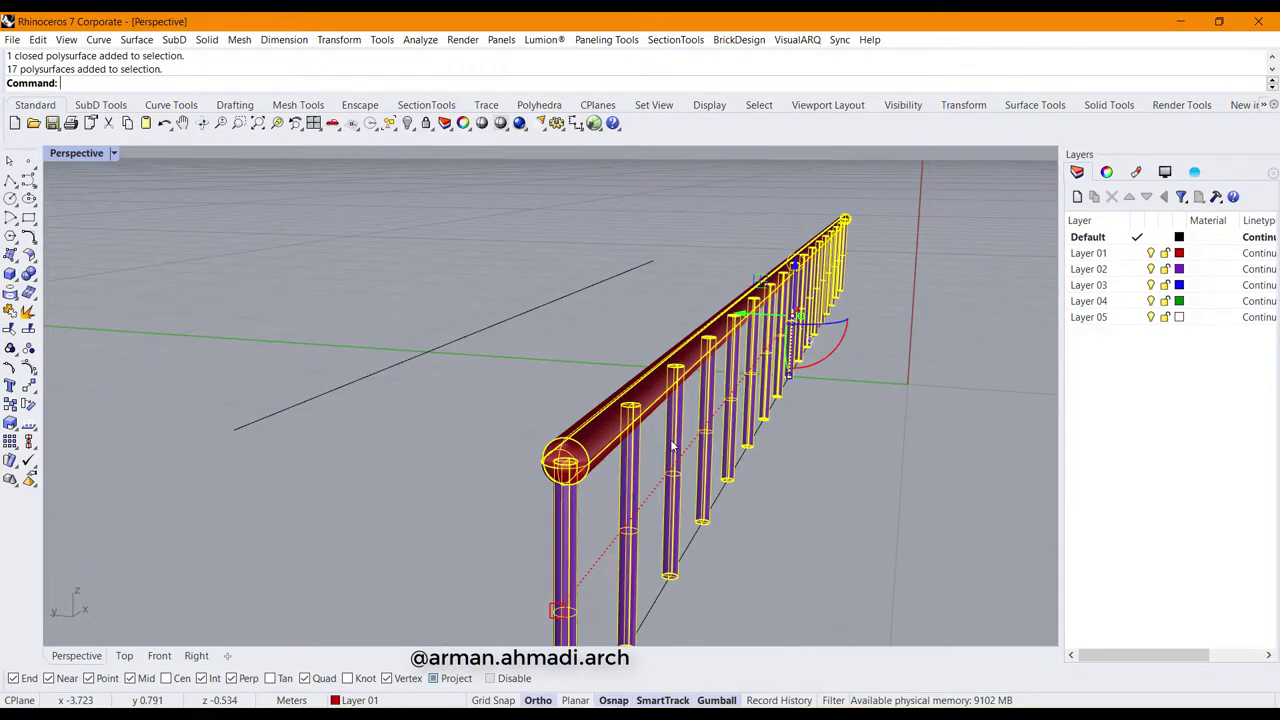
{"action": "left_click", "coordinate": [408, 123]}
Step: Select the second straight line and bring the Grasshopper definition back on screen
{"action": "mouse_move", "coordinate": [546, 371]}
{"action": "right_mouse_down"}
{"action": "mouse_move", "coordinate": [683, 378]}
{"action": "mouse_move", "coordinate": [634, 409]}
{"action": "mouse_move", "coordinate": [558, 380]}
{"action": "right_mouse_up"}
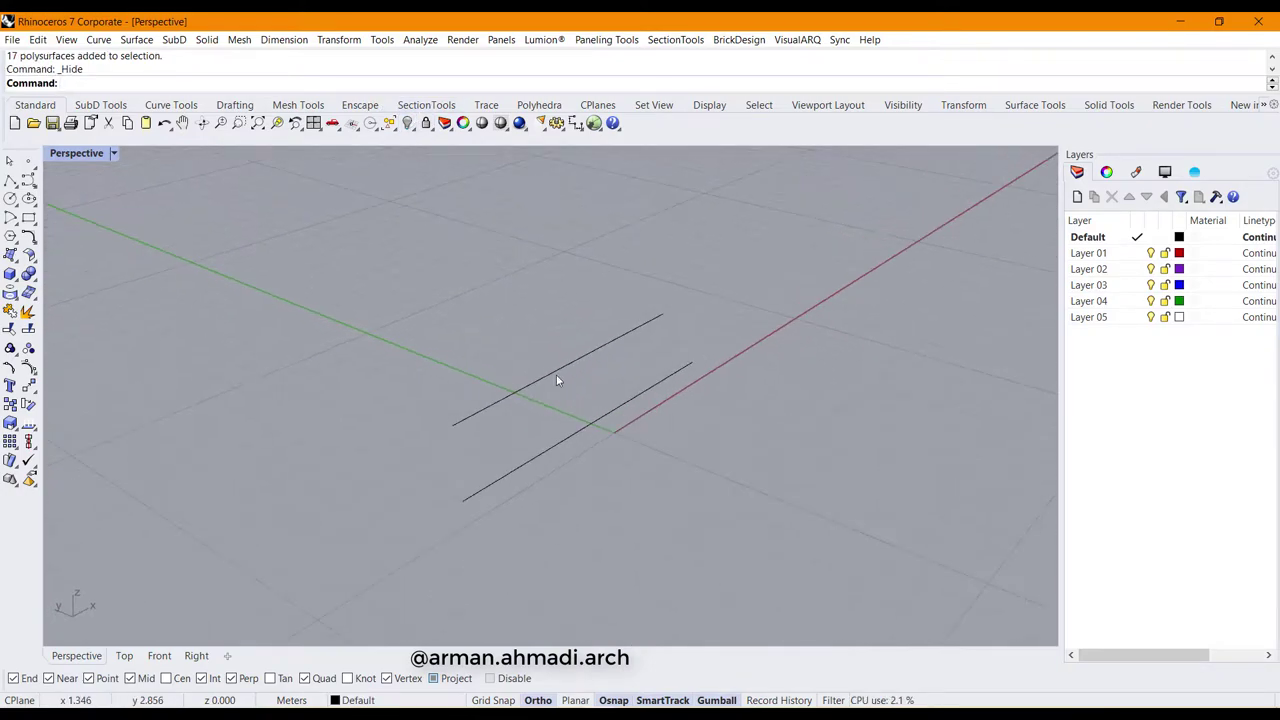
{"action": "scroll", "coordinate": [557, 380], "scroll_direction": "up", "scroll_amount": 5}
{"action": "left_click", "coordinate": [615, 376]}
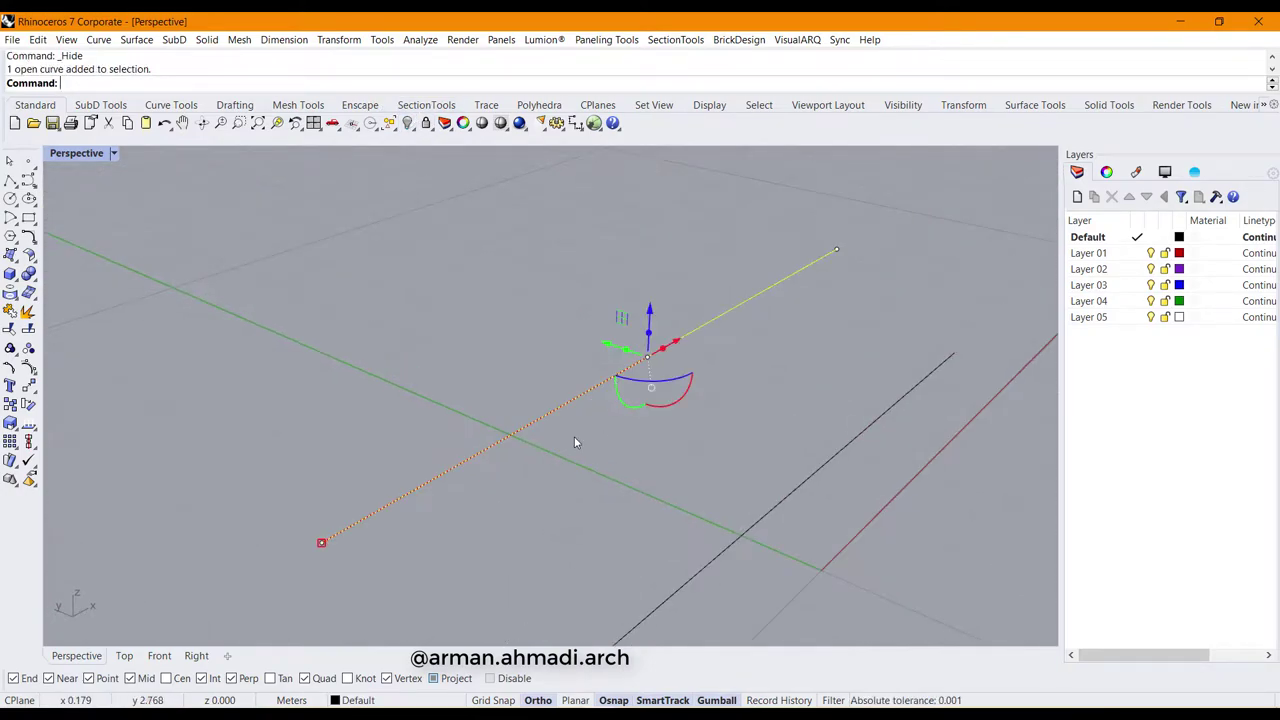
{"action": "right_click_drag", "start_coordinate": [574, 442], "coordinate": [449, 407]}
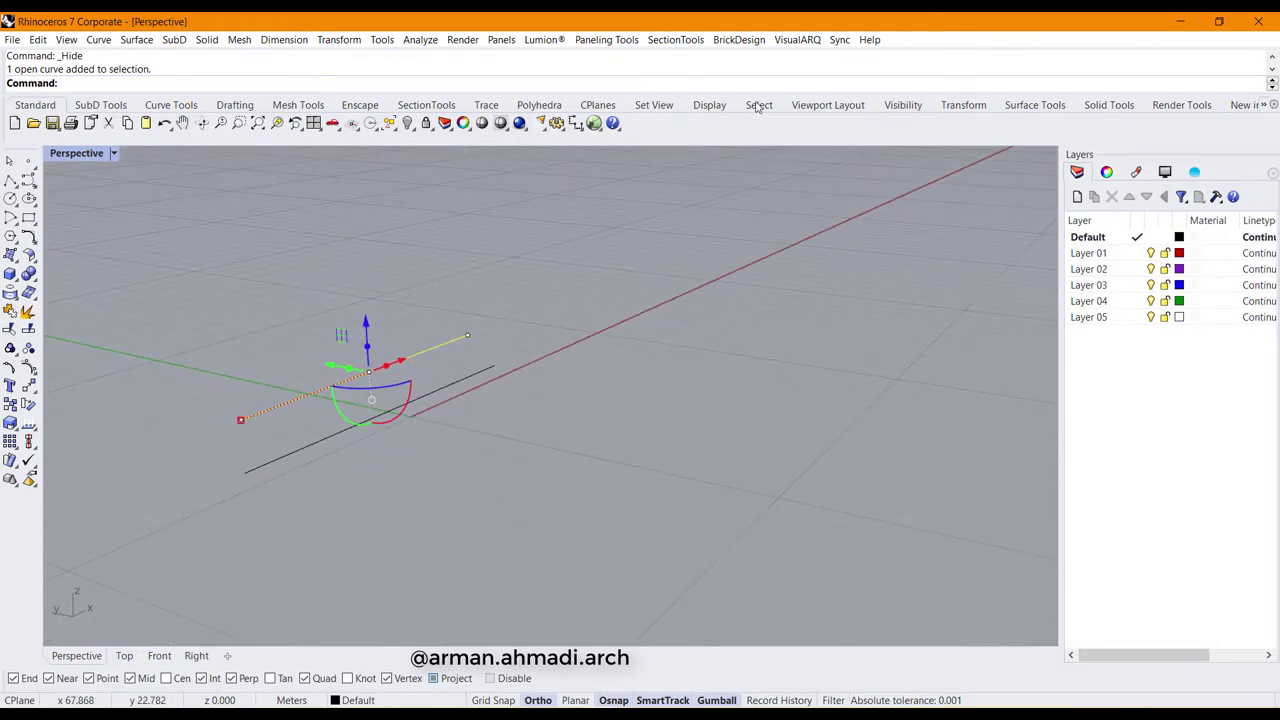
{"action": "left_click", "coordinate": [594, 123]}
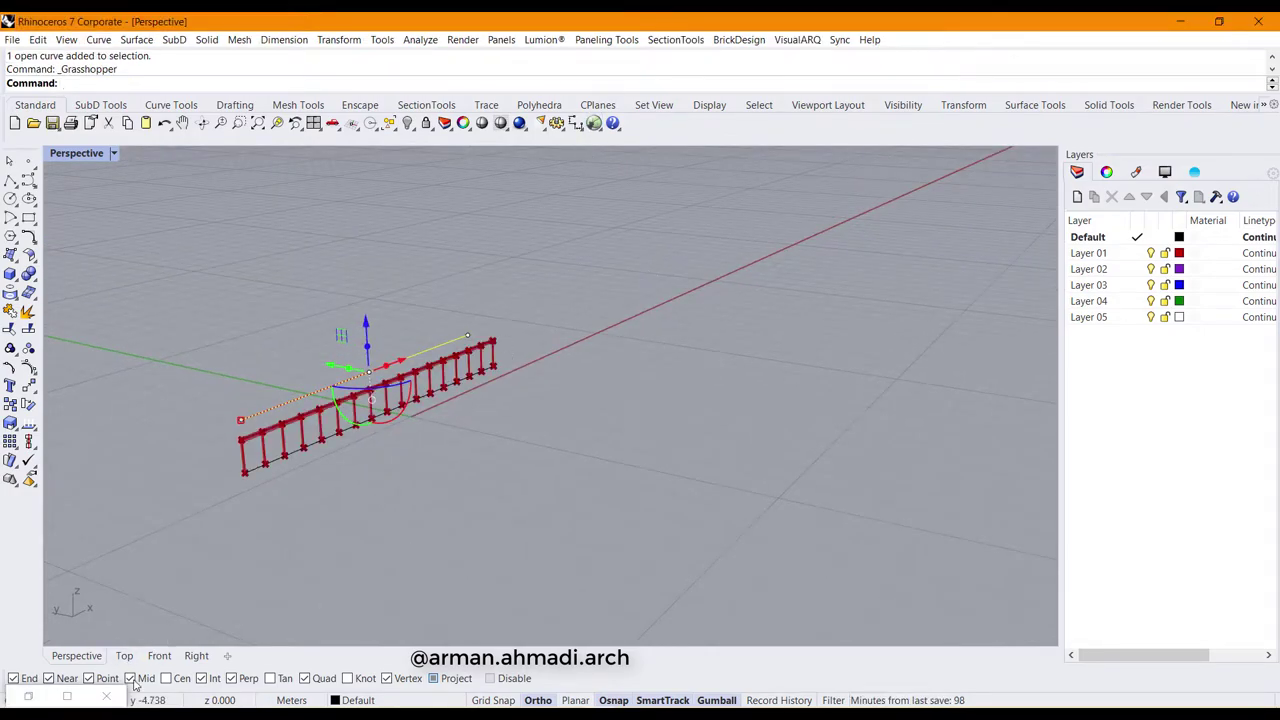
{"action": "left_click", "coordinate": [29, 696]}
Step: Add a new Curve parameter below the existing definition and reference the selected second line in it
{"action": "right_click_drag", "start_coordinate": [848, 584], "coordinate": [824, 462]}
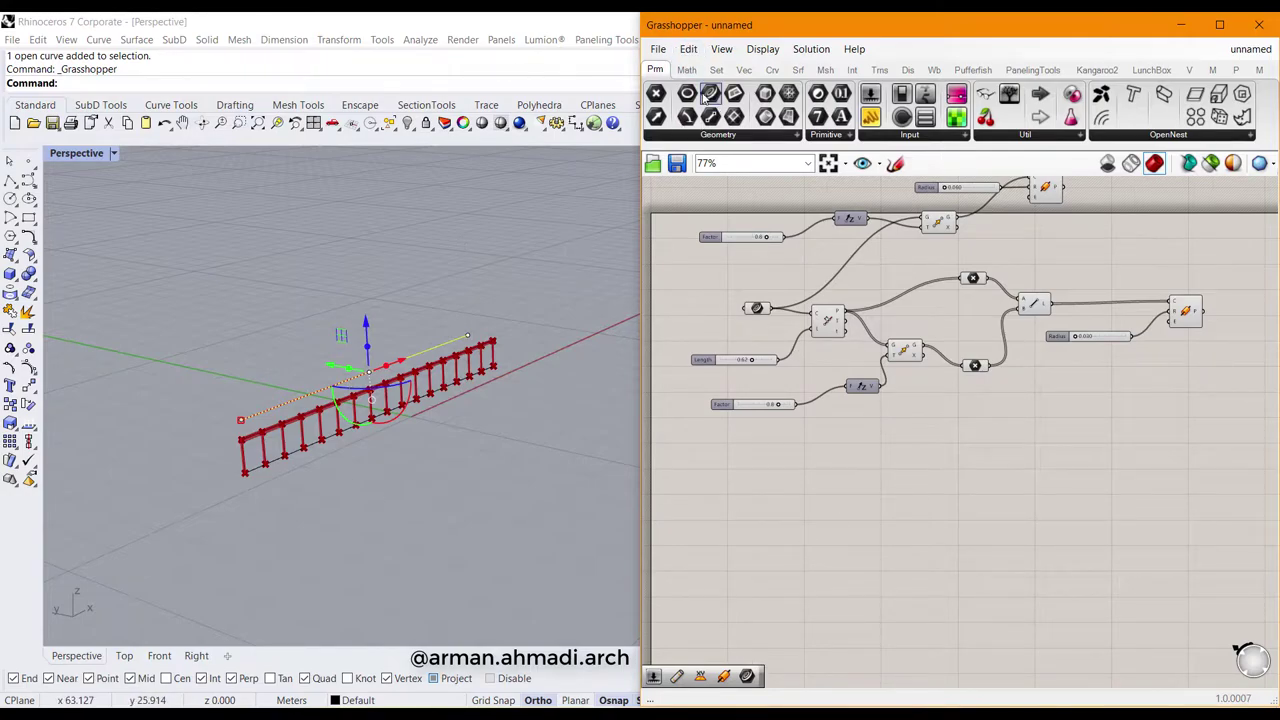
{"action": "left_click_drag", "start_coordinate": [710, 93], "coordinate": [806, 575]}
{"action": "scroll", "coordinate": [812, 585], "scroll_direction": "up", "scroll_amount": 3}
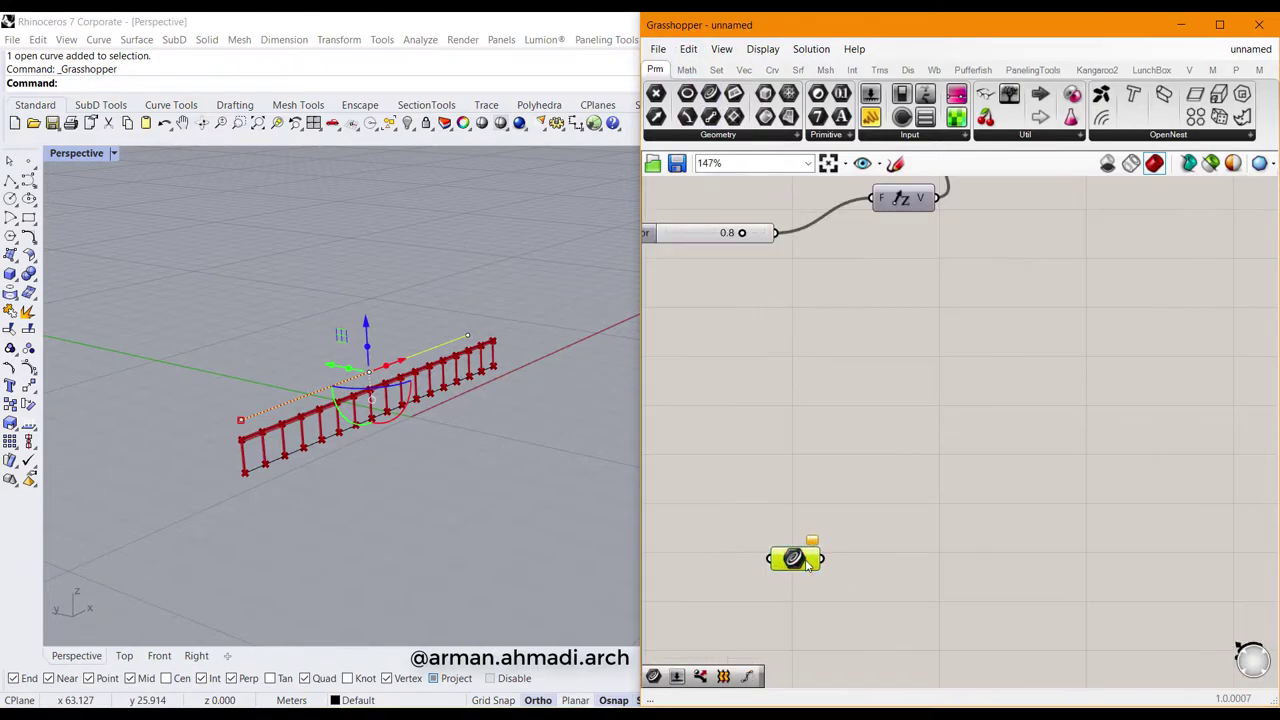
{"action": "right_click", "coordinate": [792, 558]}
{"action": "left_click", "coordinate": [844, 590]}
{"action": "left_click", "coordinate": [375, 426]}
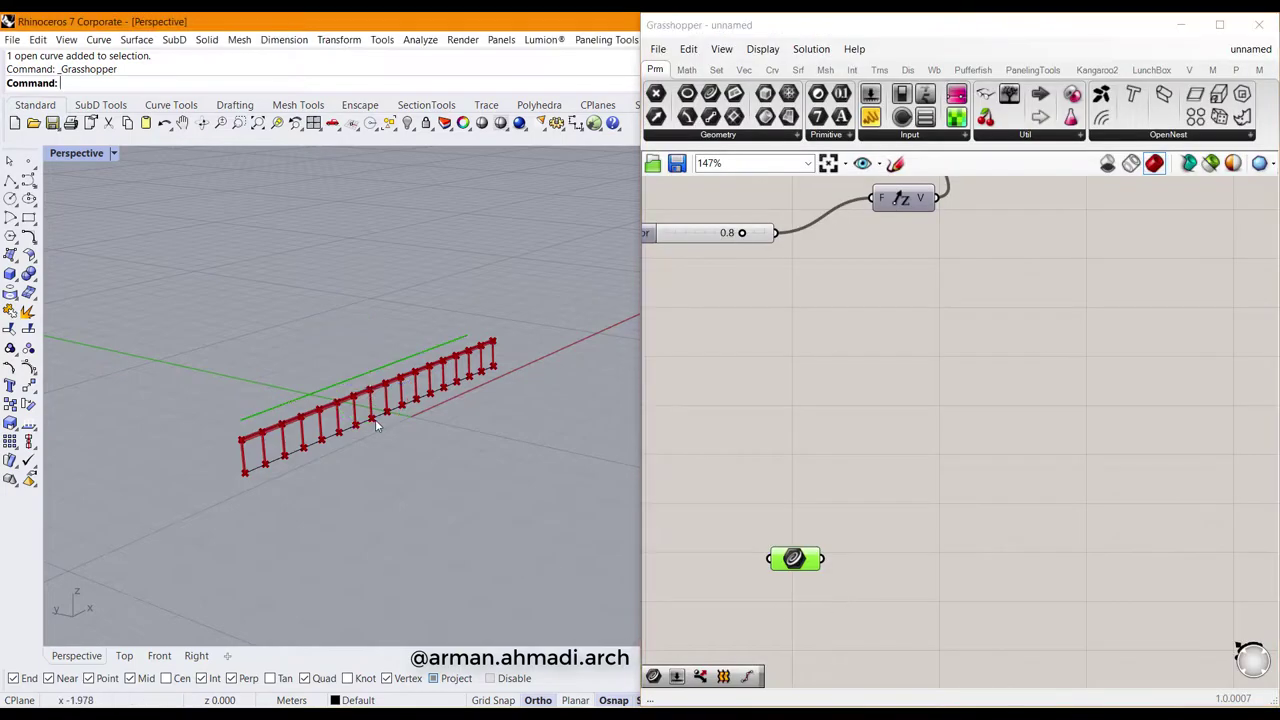
{"action": "right_click_drag", "start_coordinate": [438, 435], "coordinate": [517, 506]}
{"action": "scroll", "coordinate": [760, 460], "scroll_direction": "down", "scroll_amount": 3}
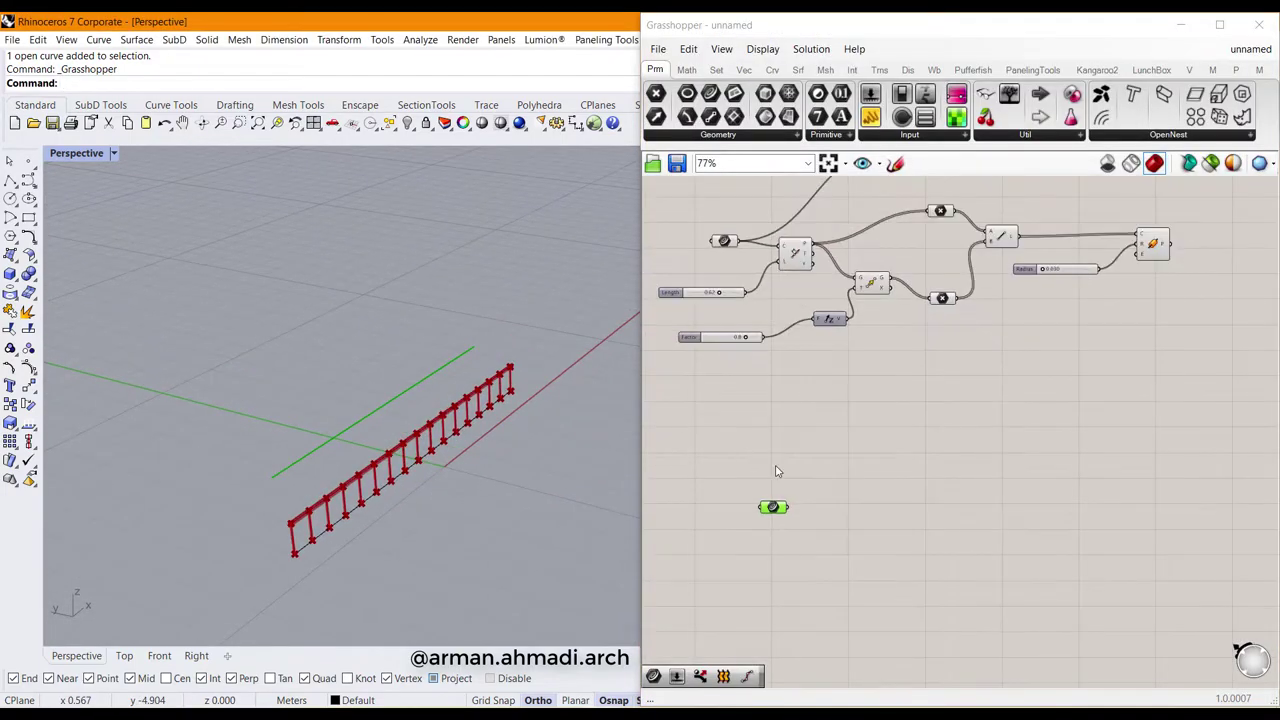
Step: Examine the second handrail's posts and the line along their tops beside the first handrail
{"action": "right_click_drag", "start_coordinate": [815, 491], "coordinate": [863, 564]}
{"action": "right_click_drag", "start_coordinate": [952, 397], "coordinate": [1051, 420]}
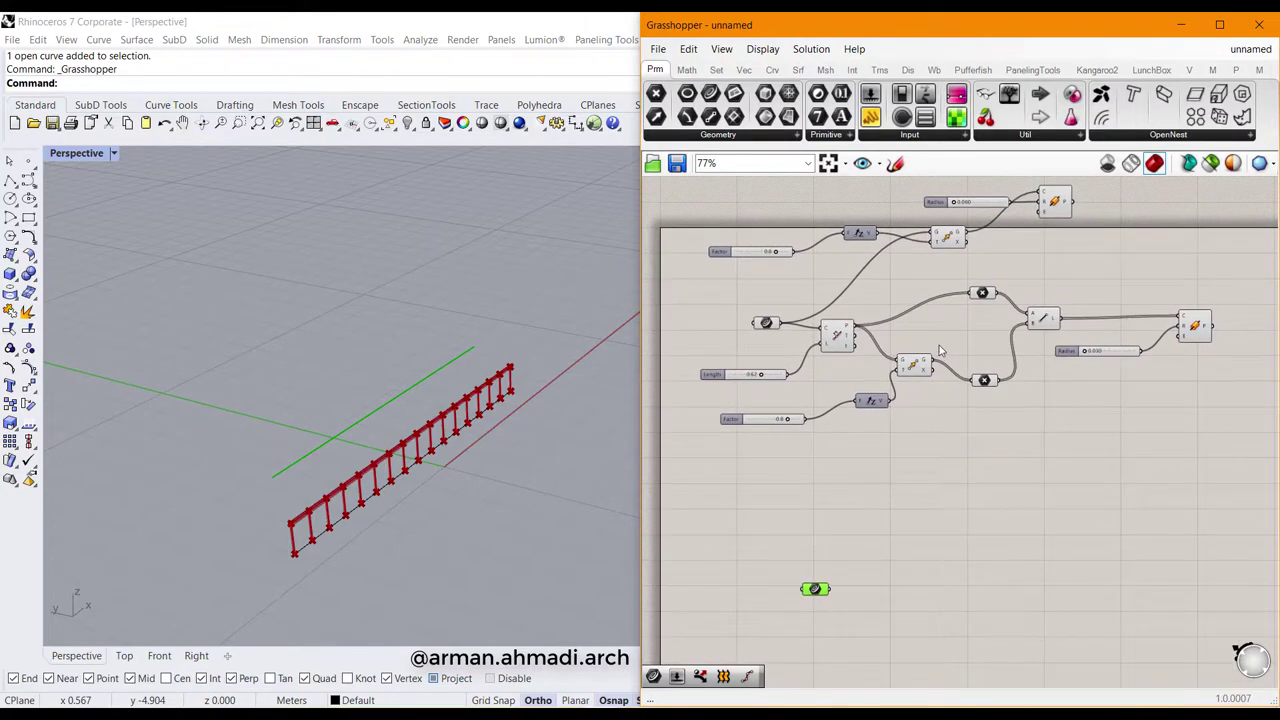
{"action": "scroll", "coordinate": [463, 458], "scroll_direction": "up", "scroll_amount": 5}
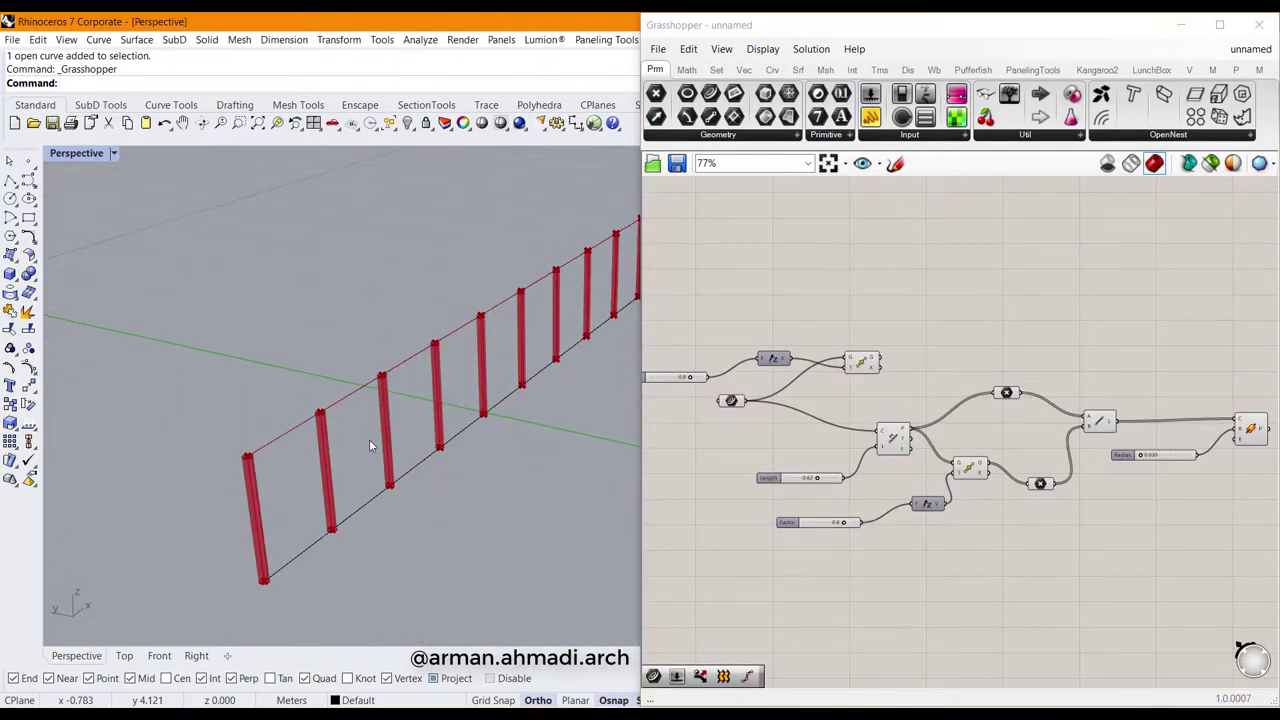
{"action": "scroll", "coordinate": [370, 447], "scroll_direction": "down", "scroll_amount": 2}
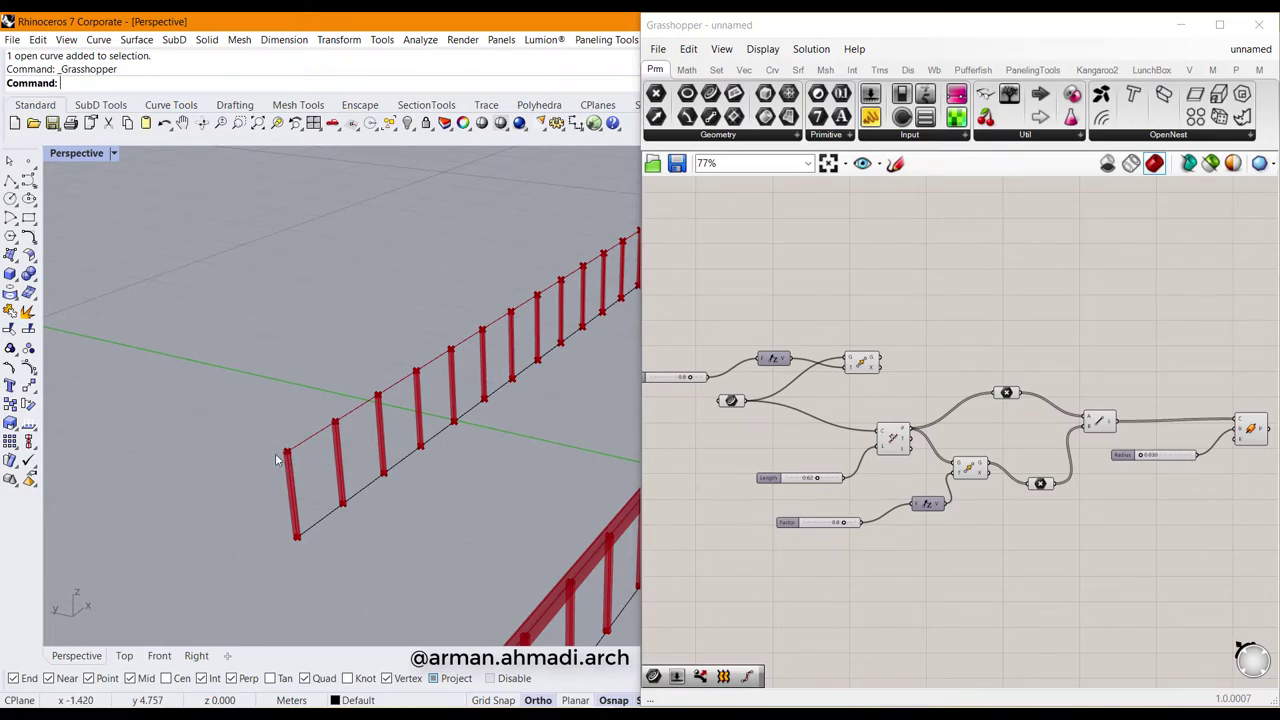
{"action": "scroll", "coordinate": [412, 444], "scroll_direction": "down", "scroll_amount": 6}
{"action": "right_click_drag", "start_coordinate": [583, 450], "coordinate": [456, 541]}
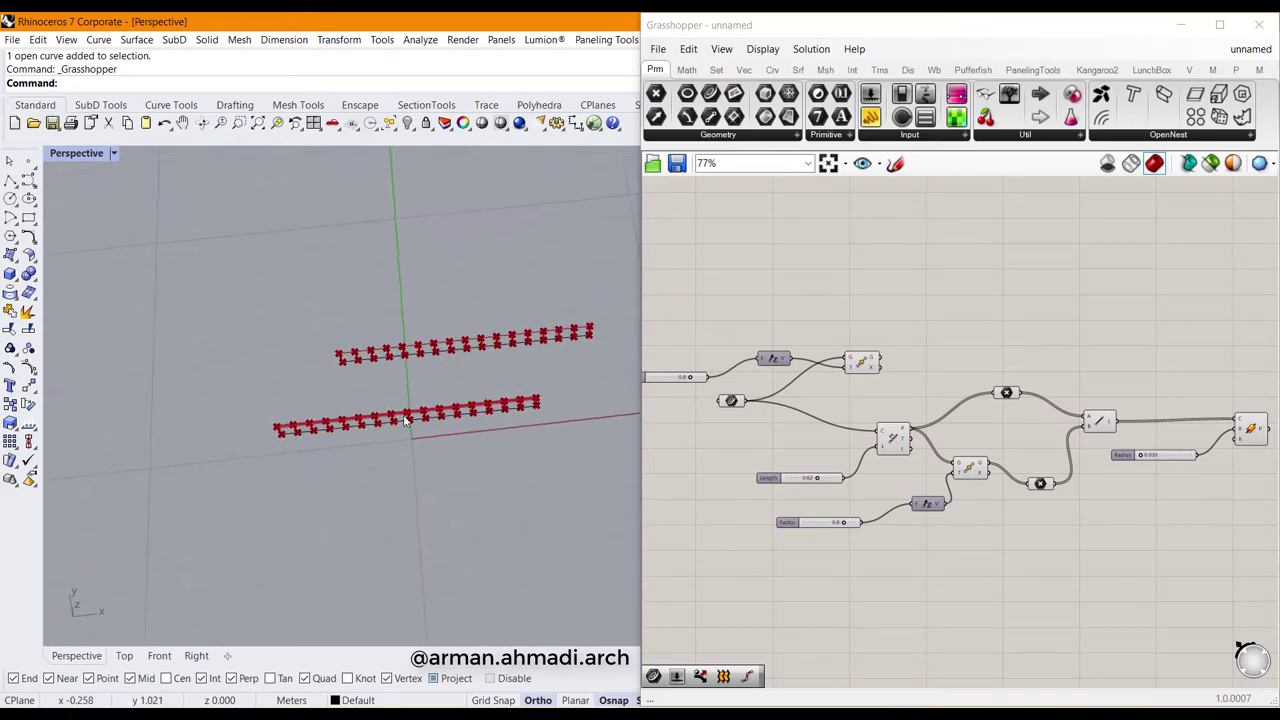
{"action": "scroll", "coordinate": [403, 415], "scroll_direction": "up", "scroll_amount": 6}
{"action": "scroll", "coordinate": [437, 495], "scroll_direction": "up", "scroll_amount": 3}
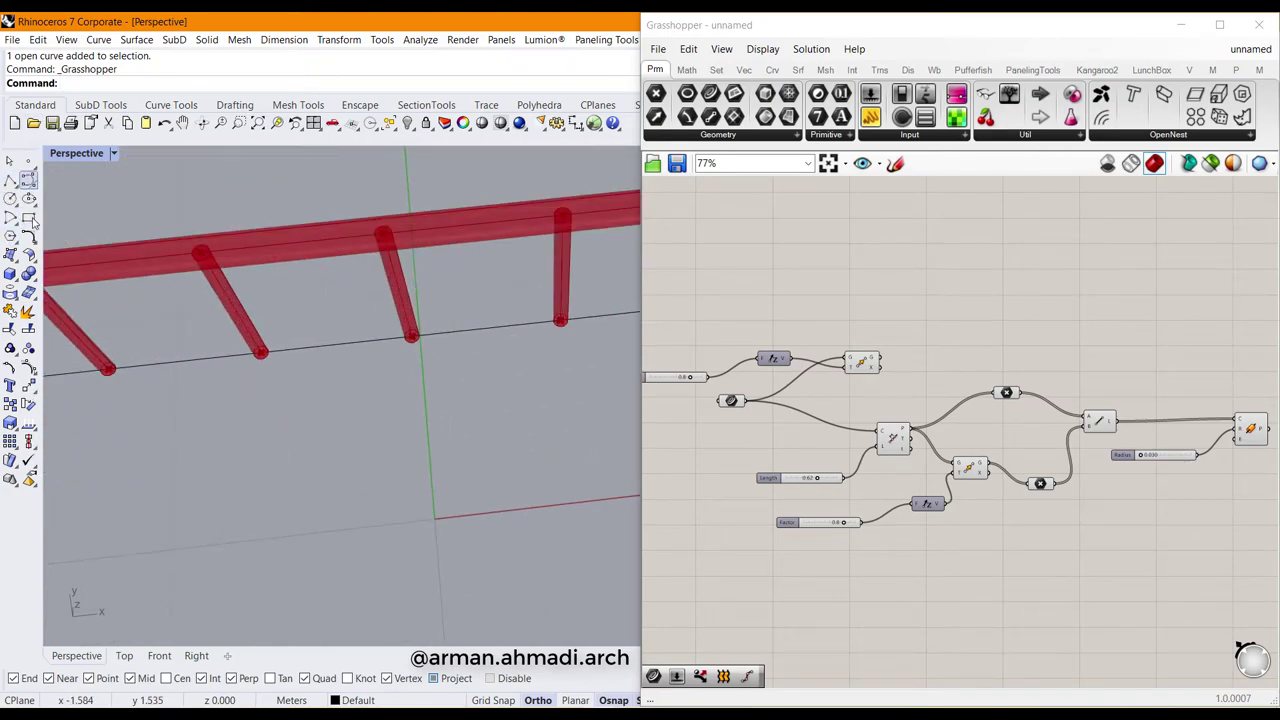
Step: Draw a polyline from the origin outlining half of a rail profile, with a stepped base, a sloped flange underside and a flat top edge
{"action": "left_click", "coordinate": [9, 180]}
{"action": "scroll", "coordinate": [423, 514], "scroll_direction": "up", "scroll_amount": 4}
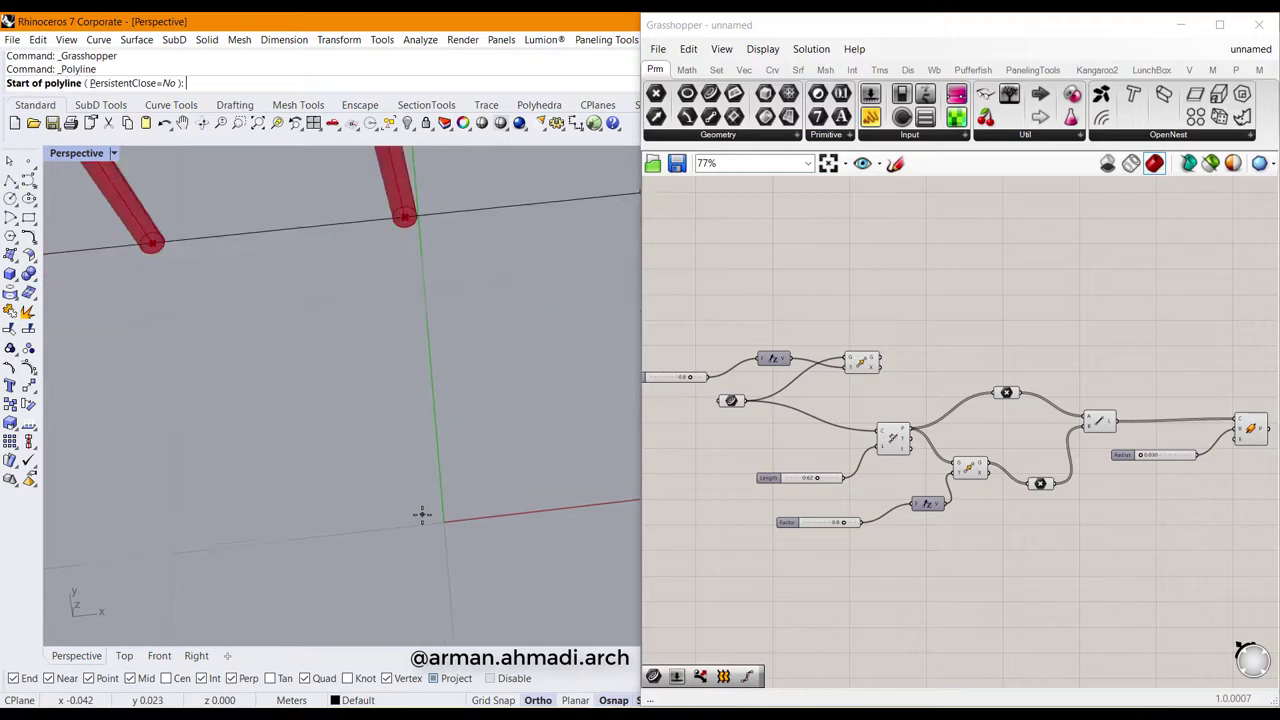
{"action": "scroll", "coordinate": [423, 514], "scroll_direction": "down", "scroll_amount": 2}
{"action": "scroll", "coordinate": [423, 514], "scroll_direction": "down", "scroll_amount": 3}
{"action": "scroll", "coordinate": [414, 516], "scroll_direction": "up", "scroll_amount": 4}
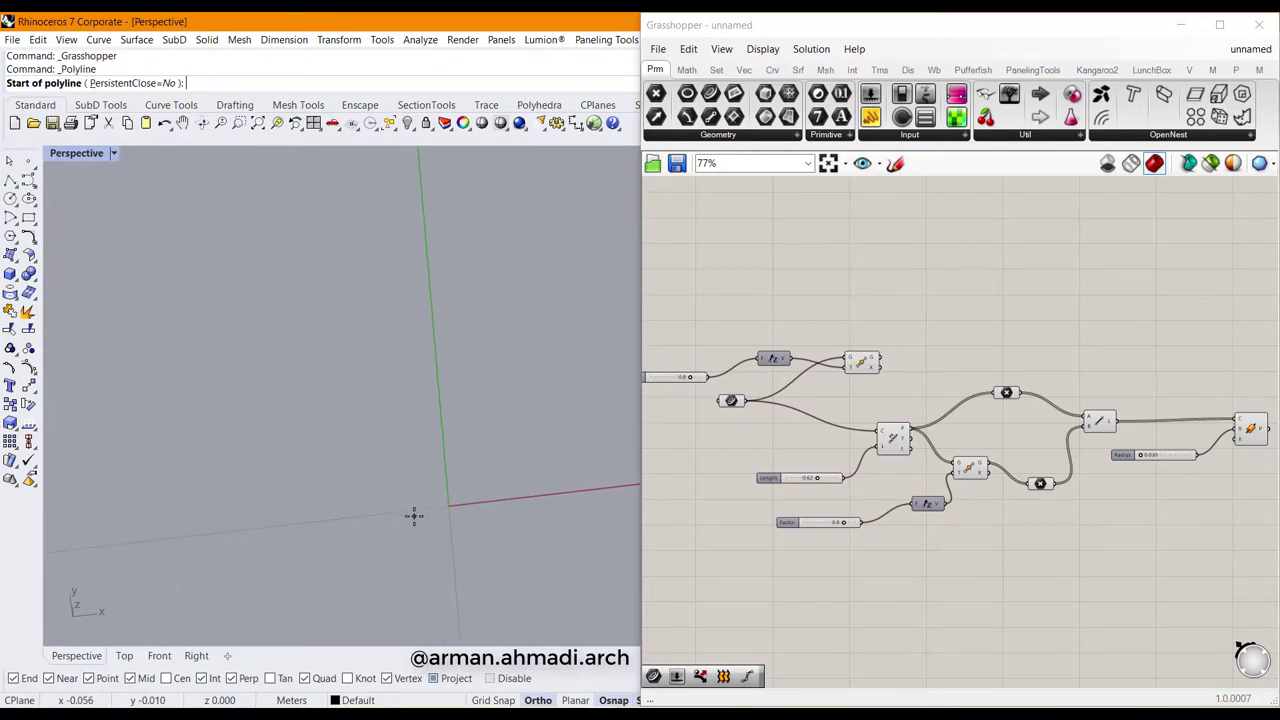
{"action": "scroll", "coordinate": [423, 510], "scroll_direction": "down", "scroll_amount": 5}
{"action": "scroll", "coordinate": [440, 480], "scroll_direction": "up", "scroll_amount": 6}
{"action": "left_click", "coordinate": [448, 455]}
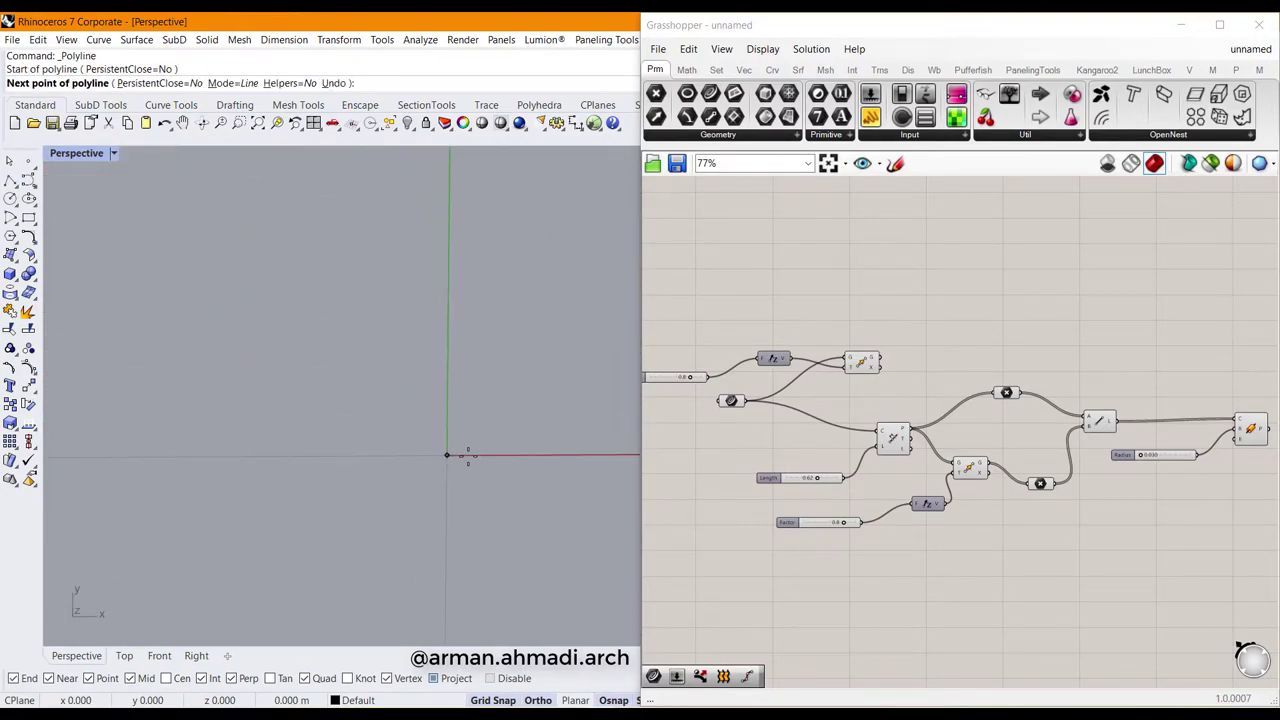
{"action": "left_click", "coordinate": [479, 455]}
{"action": "left_click", "coordinate": [479, 439]}
{"action": "left_click", "coordinate": [490, 439]}
{"action": "left_click", "coordinate": [490, 447]}
{"action": "scroll", "coordinate": [524, 454], "scroll_direction": "up", "scroll_amount": 7}
{"action": "left_click", "coordinate": [509, 405]}
{"action": "left_click", "coordinate": [509, 384]}
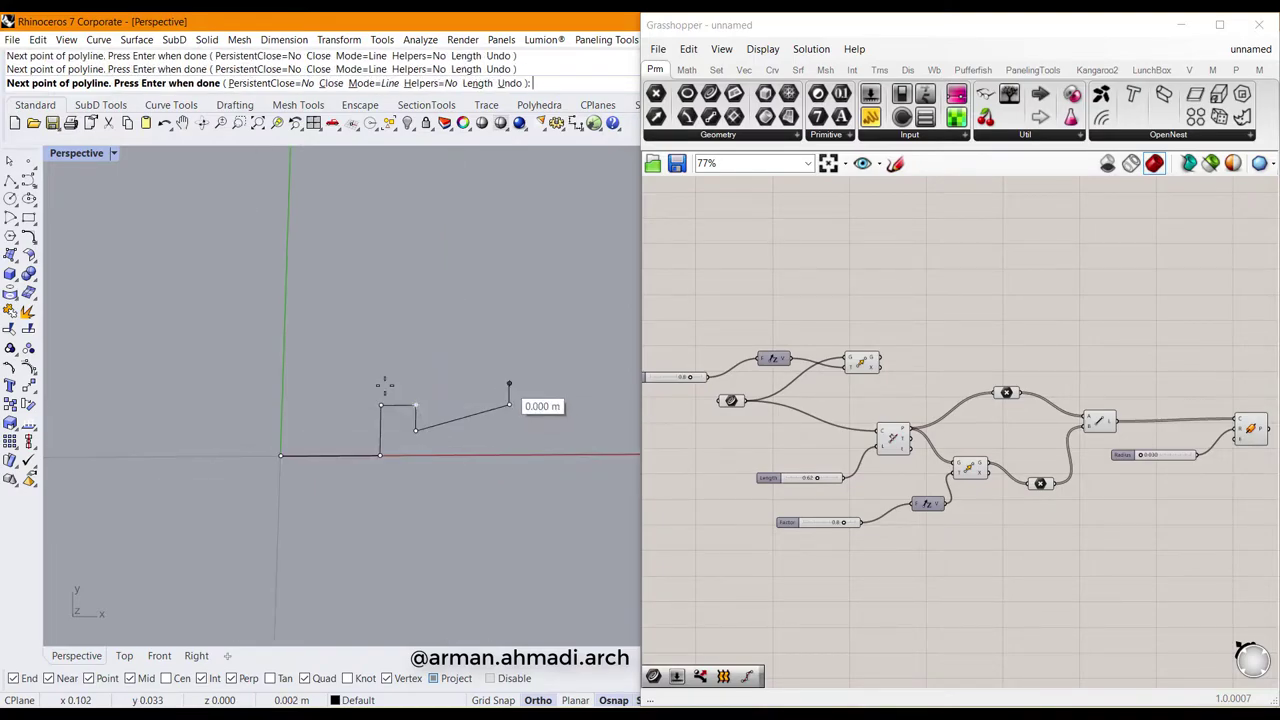
{"action": "left_click", "coordinate": [283, 384]}
{"action": "key", "text": "Return"}
Step: Mirror the half profile across the green axis into one closed curve and delete its extra curve point
{"action": "left_click", "coordinate": [283, 384]}
{"action": "left_click", "coordinate": [281, 456]}
{"action": "left_click", "coordinate": [241, 403], "text": "shift"}
{"action": "scroll", "coordinate": [287, 396], "scroll_direction": "up", "scroll_amount": 5}
{"action": "key", "text": "Delete"}
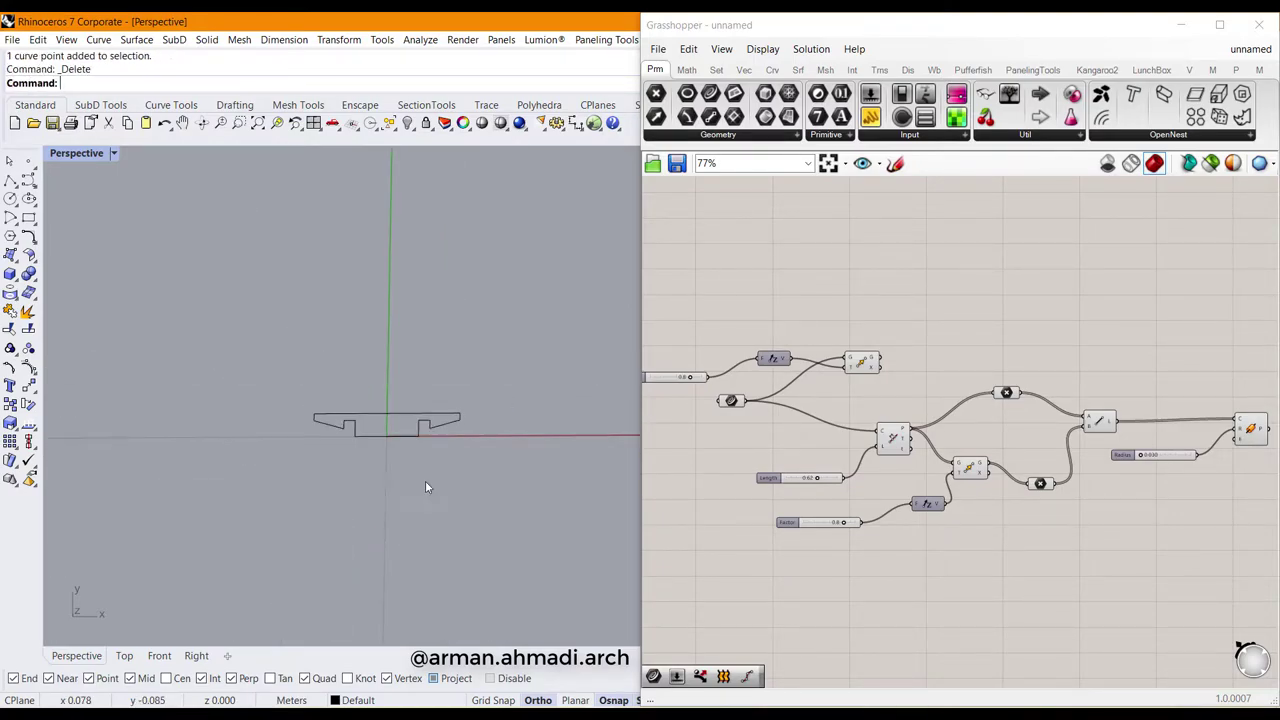
Step: Lower the two bottom corner points of the closed rail profile by about 0.015 m
{"action": "left_click", "coordinate": [425, 436]}
{"action": "right_click_drag", "start_coordinate": [450, 470], "coordinate": [452, 400]}
{"action": "scroll", "coordinate": [452, 430], "scroll_direction": "up", "scroll_amount": 8}
{"action": "left_click", "coordinate": [511, 350]}
{"action": "left_click", "coordinate": [277, 352], "text": "shift"}
{"action": "left_click_drag", "start_coordinate": [391, 318], "coordinate": [391, 340]}
{"action": "scroll", "coordinate": [460, 450], "scroll_direction": "down", "scroll_amount": 8}
Step: Add another Curve parameter in Grasshopper and reference the closed rail profile in it
{"action": "right_click_drag", "start_coordinate": [862, 541], "coordinate": [925, 426]}
{"action": "left_click_drag", "start_coordinate": [711, 93], "coordinate": [830, 564]}
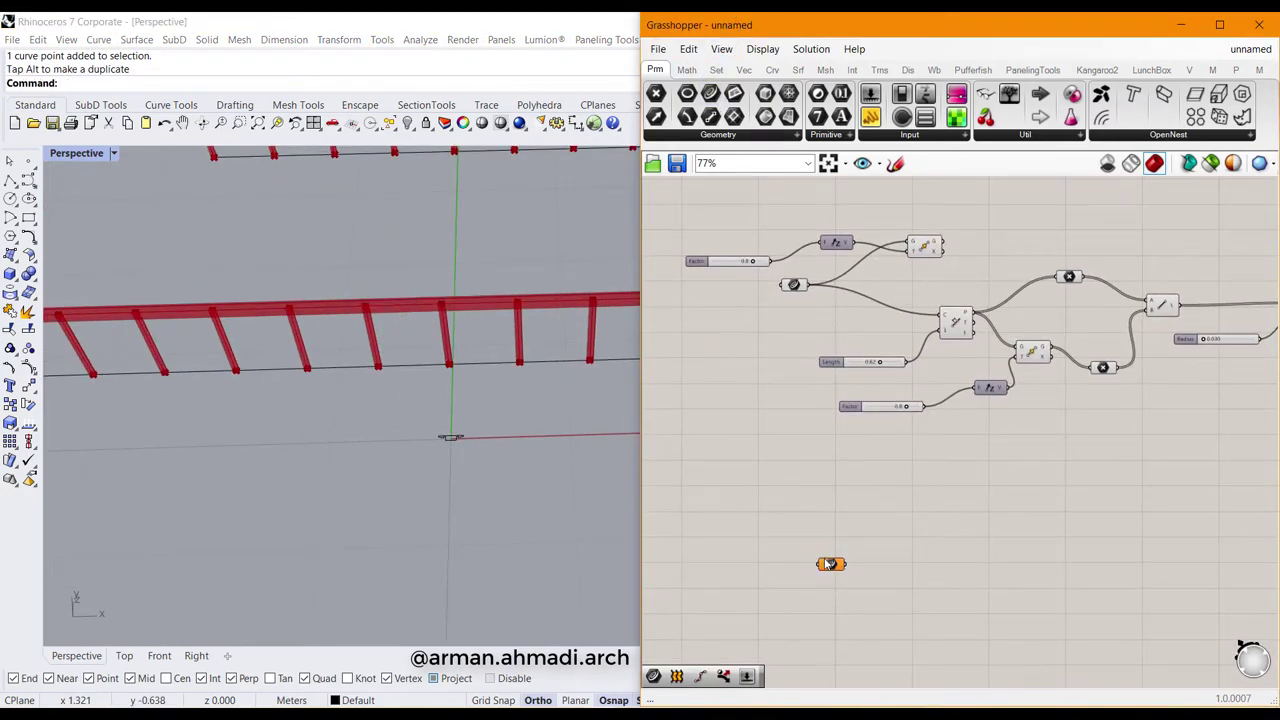
{"action": "right_click", "coordinate": [831, 565]}
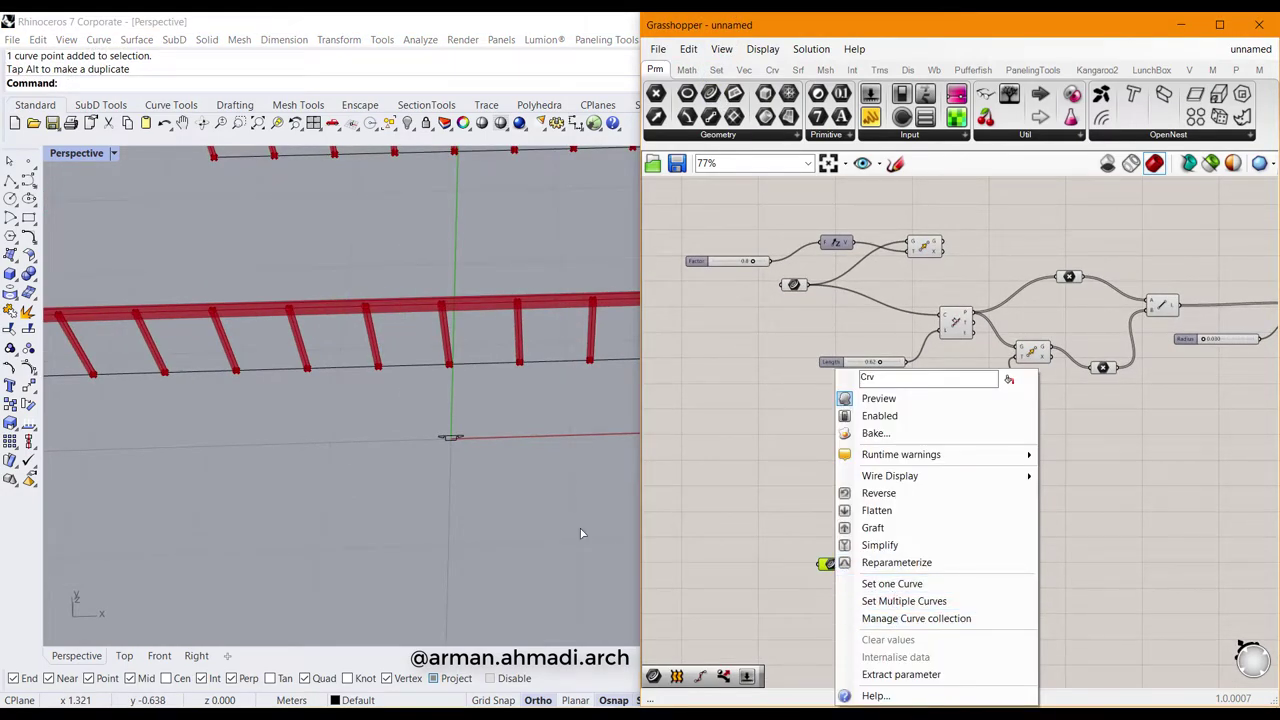
{"action": "left_click", "coordinate": [880, 580]}
{"action": "left_click", "coordinate": [450, 439]}
{"action": "right_click_drag", "start_coordinate": [860, 586], "coordinate": [800, 516]}
Step: Turn on Grid Snap and move the rail profile from the midpoint of its bottom edge to the origin
{"action": "scroll", "coordinate": [431, 487], "scroll_direction": "down", "scroll_amount": 4}
{"action": "right_click_drag", "start_coordinate": [508, 475], "coordinate": [472, 433]}
{"action": "scroll", "coordinate": [445, 470], "scroll_direction": "up", "scroll_amount": 6}
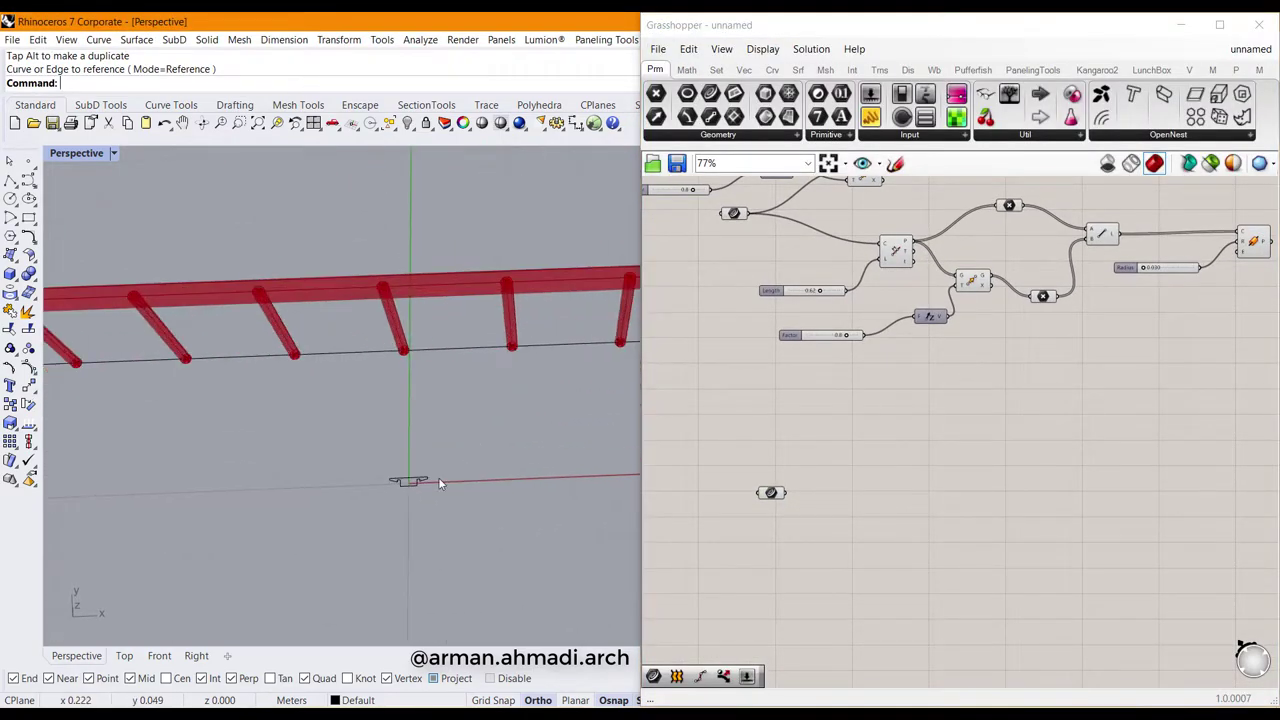
{"action": "left_click", "coordinate": [447, 530]}
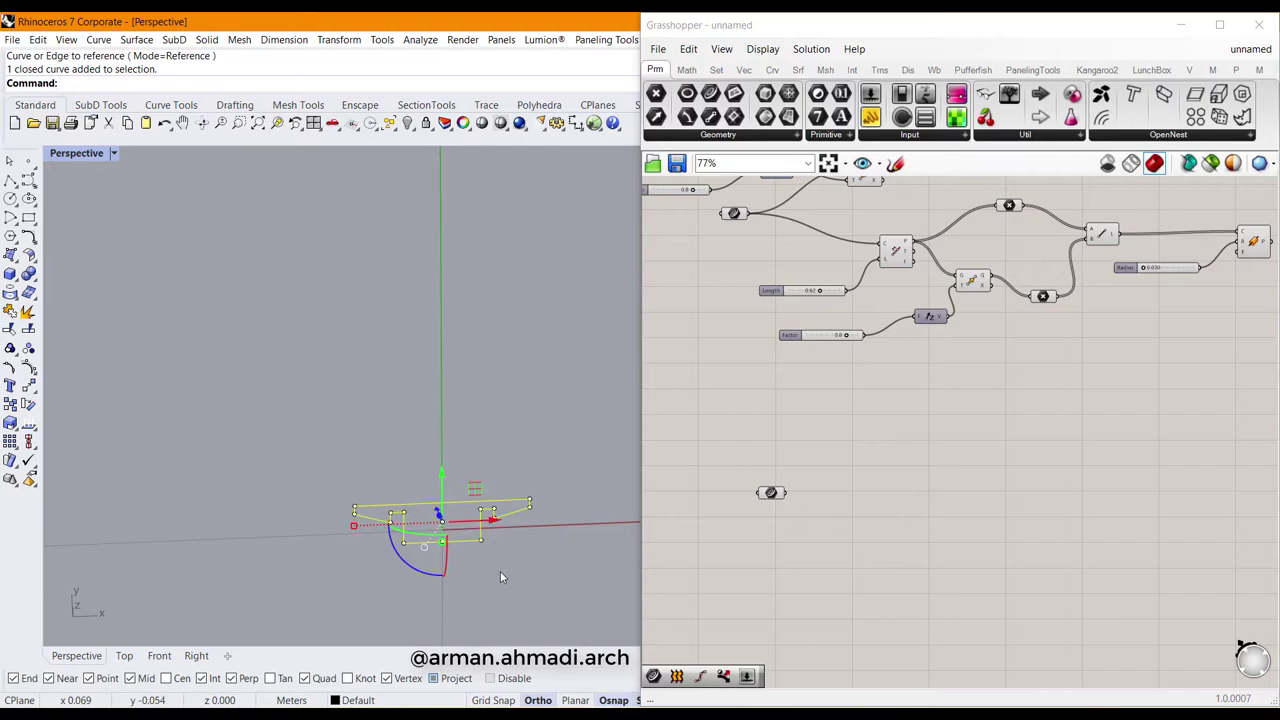
{"action": "type", "text": "m"}
{"action": "key", "text": "Return"}
{"action": "left_click", "coordinate": [441, 541]}
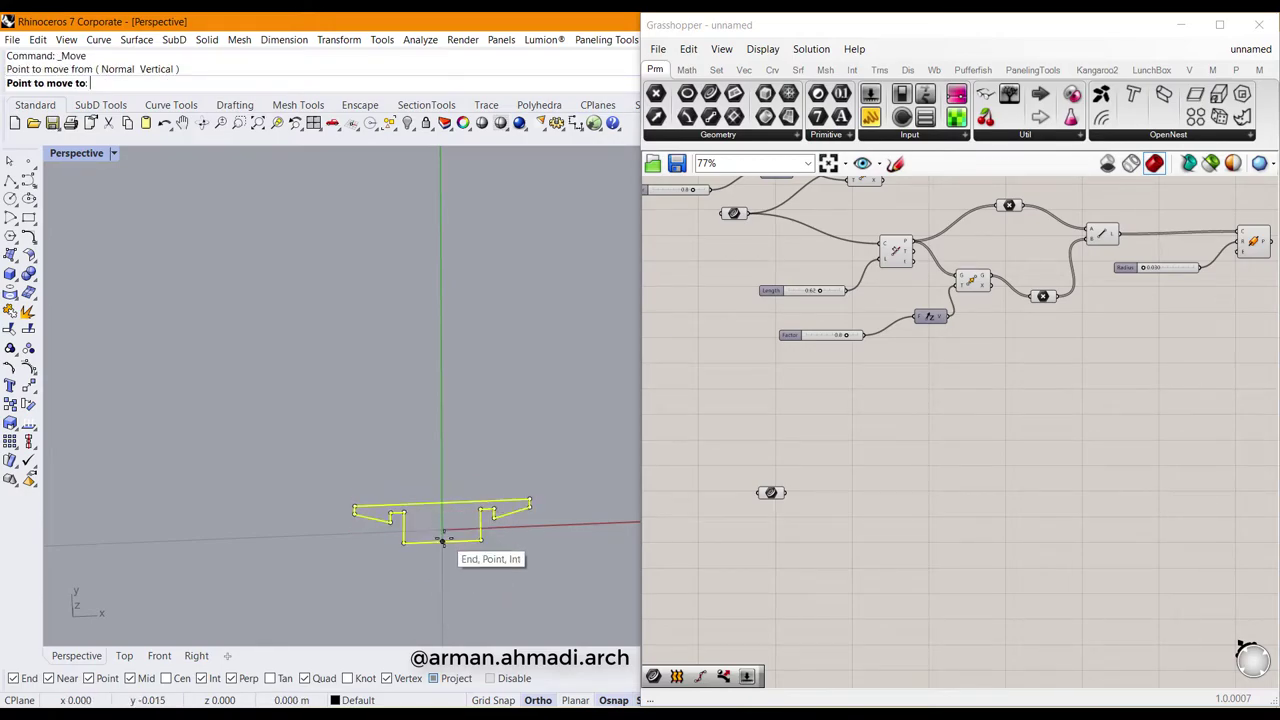
{"action": "left_click", "coordinate": [494, 700]}
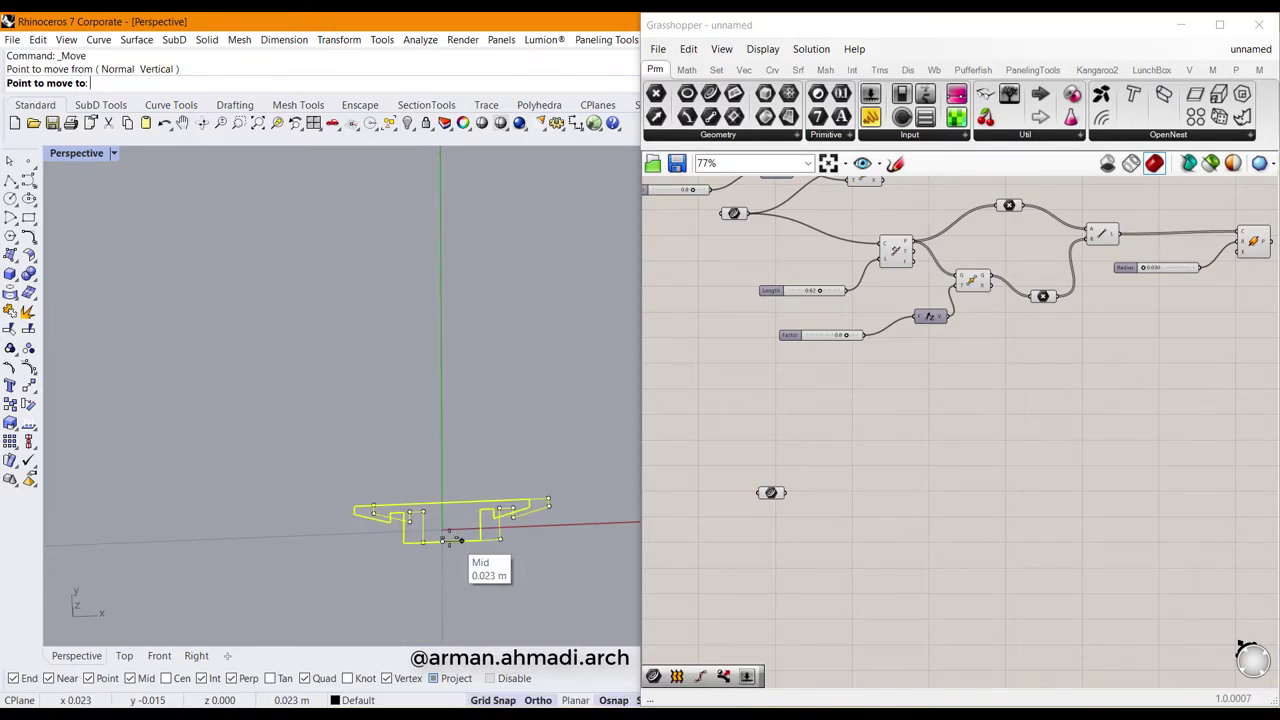
{"action": "left_click", "coordinate": [441, 527]}
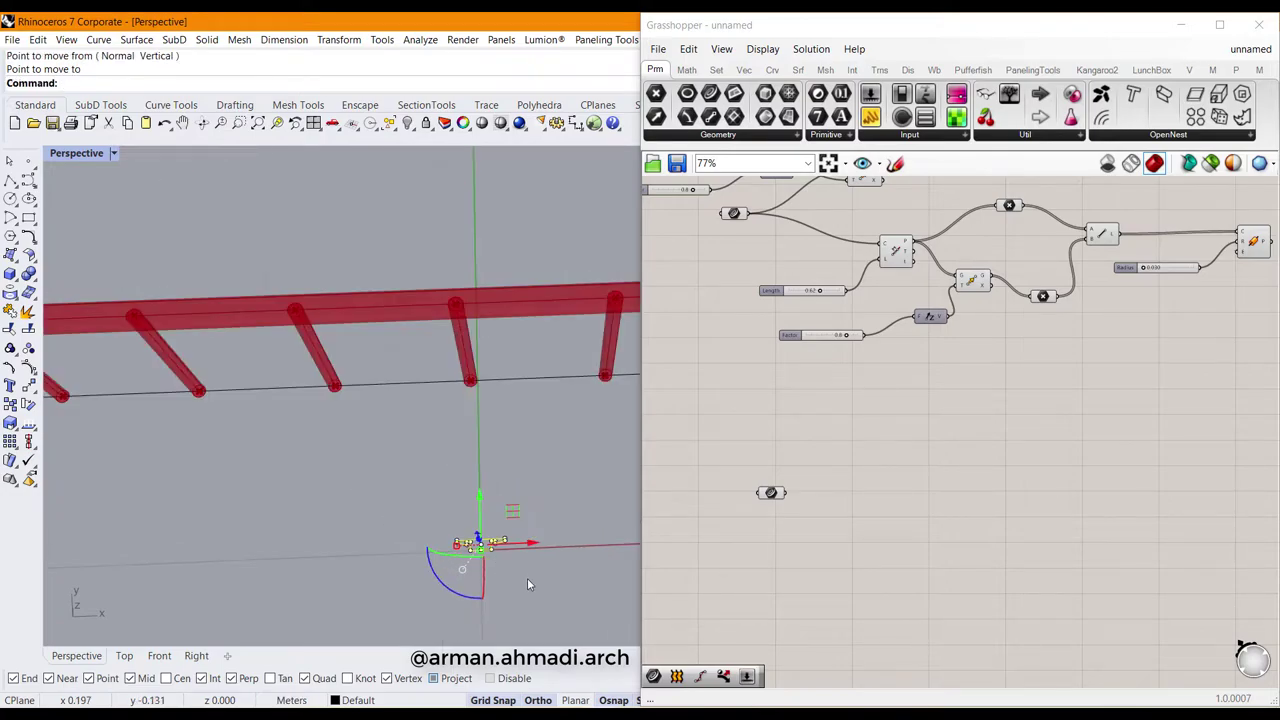
Step: Add an XY Plane component in Grasshopper and place it just below the rail profile's Curve parameter
{"action": "scroll", "coordinate": [494, 549], "scroll_direction": "down", "scroll_amount": 5}
{"action": "double_click", "coordinate": [856, 590]}
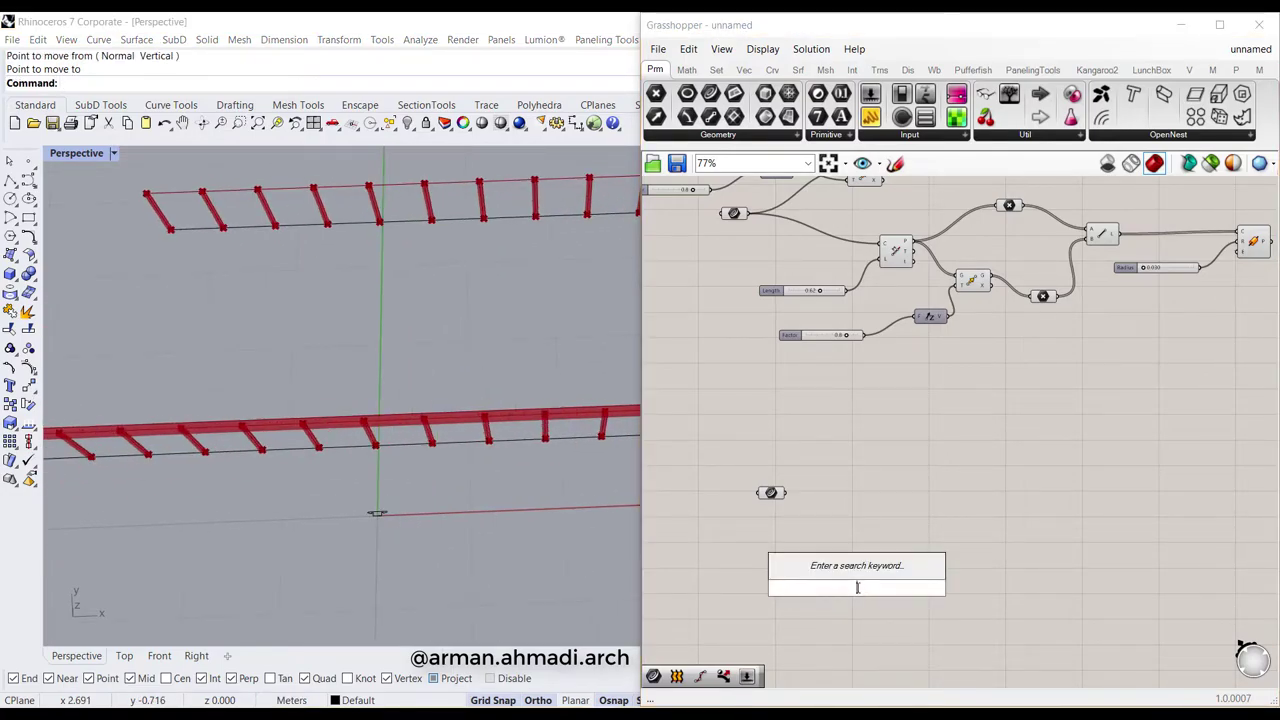
{"action": "type", "text": "xy"}
{"action": "key", "text": "Return"}
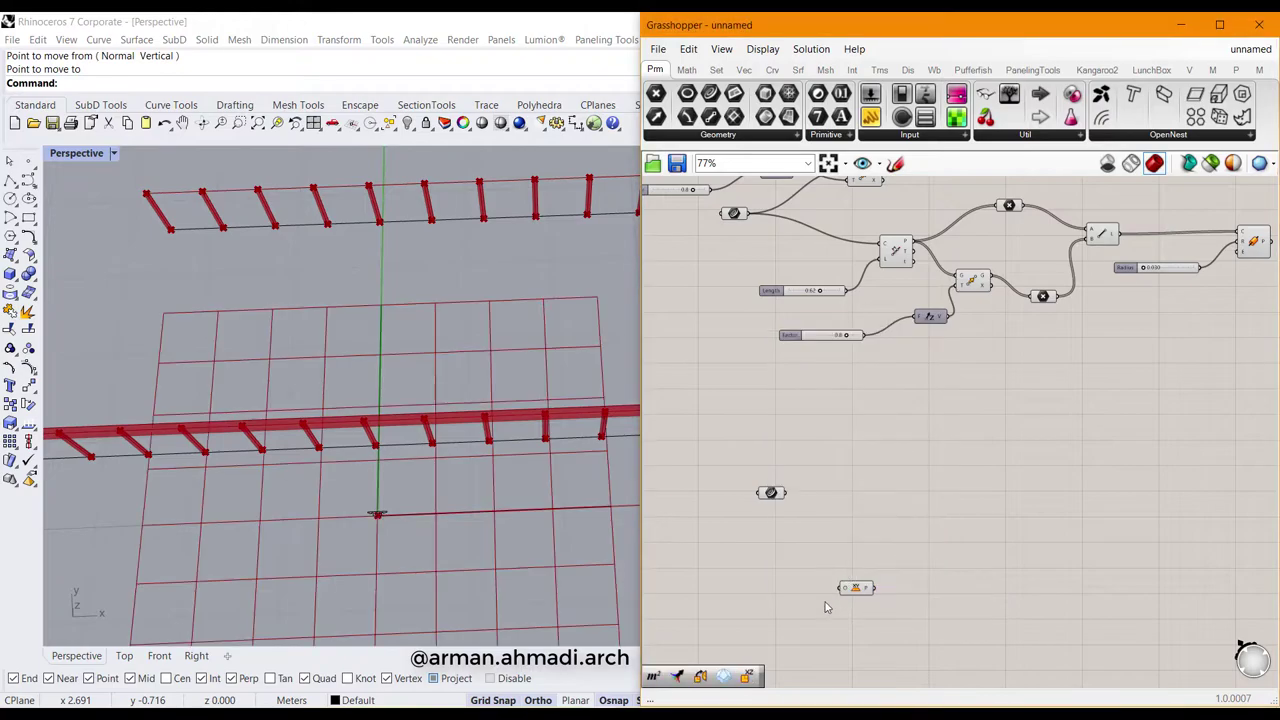
{"action": "right_click_drag", "start_coordinate": [814, 607], "coordinate": [787, 565]}
{"action": "left_click_drag", "start_coordinate": [835, 549], "coordinate": [764, 503]}
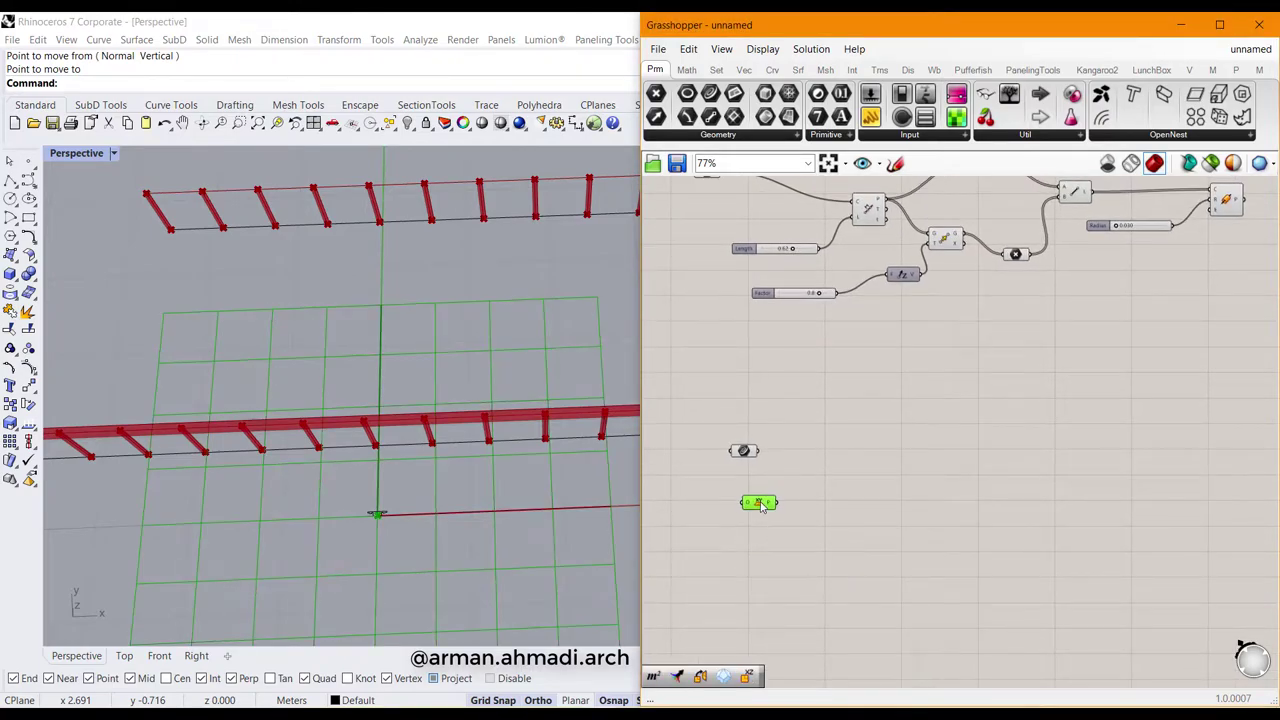
{"action": "scroll", "coordinate": [713, 498], "scroll_direction": "up", "scroll_amount": 3}
{"action": "left_click", "coordinate": [825, 578]}
{"action": "right_click_drag", "start_coordinate": [836, 561], "coordinate": [779, 553]}
Step: Add a Perp Frames component and place it above the handrail definition, near the Move component for the top rail line
{"action": "double_click", "coordinate": [885, 556]}
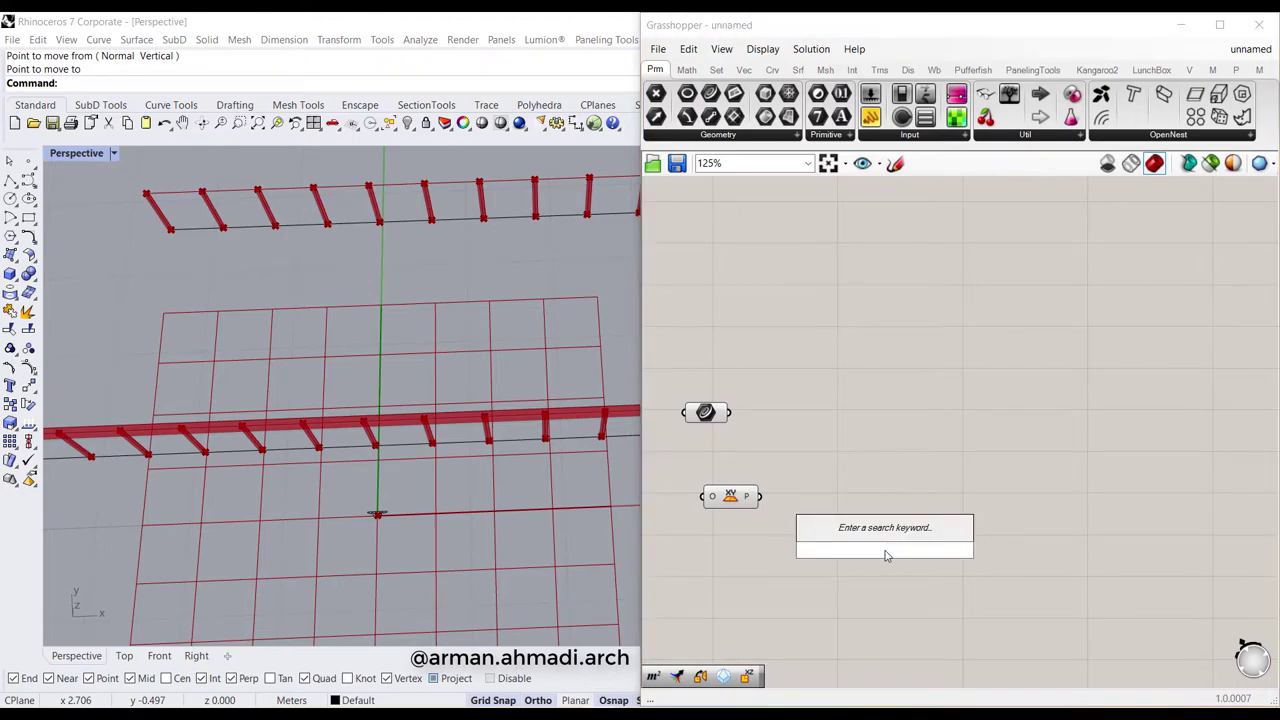
{"action": "type", "text": "per"}
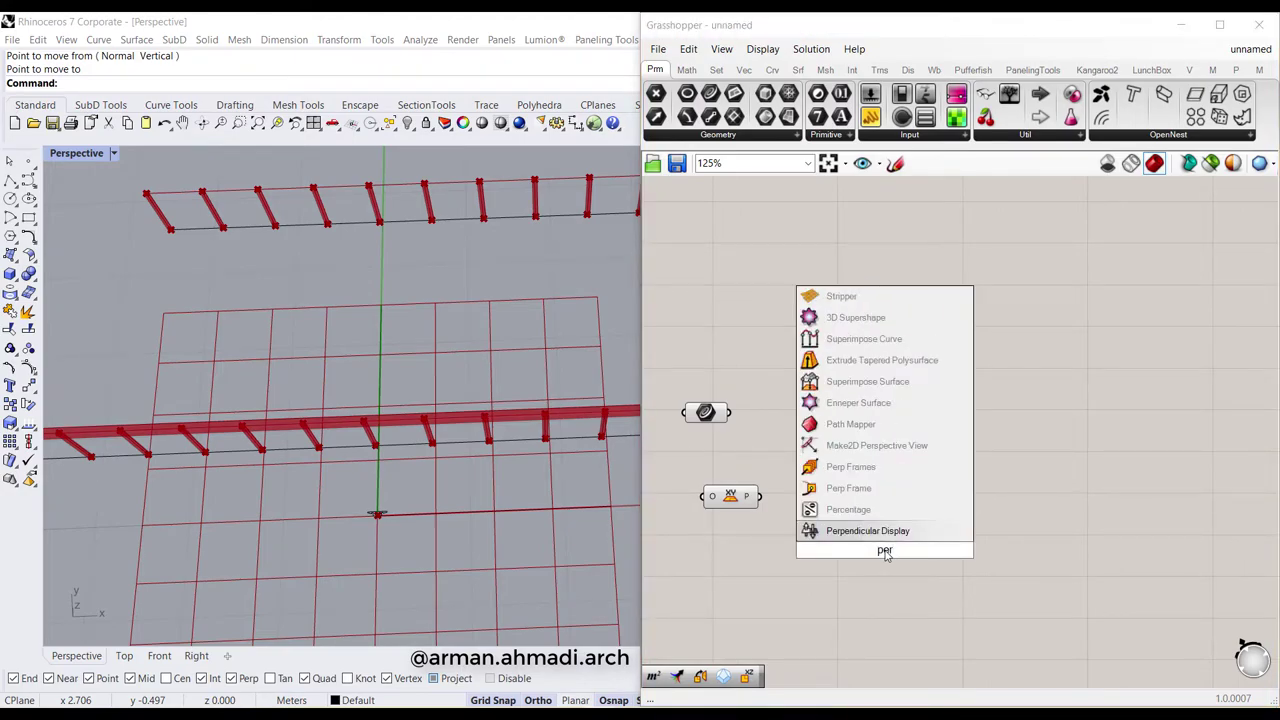
{"action": "left_click", "coordinate": [850, 466]}
{"action": "scroll", "coordinate": [814, 571], "scroll_direction": "down", "scroll_amount": 4}
{"action": "scroll", "coordinate": [440, 568], "scroll_direction": "down", "scroll_amount": 3}
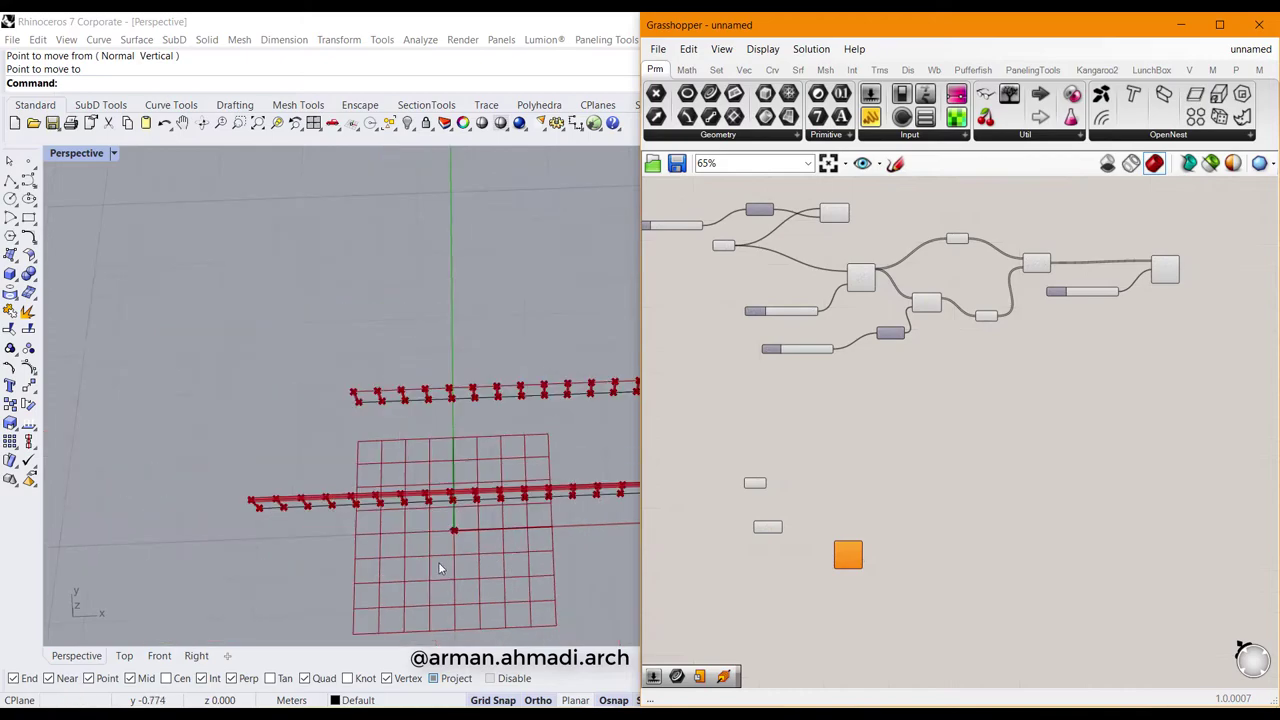
{"action": "right_click_drag", "start_coordinate": [440, 568], "coordinate": [494, 465]}
{"action": "scroll", "coordinate": [850, 566], "scroll_direction": "up", "scroll_amount": 4}
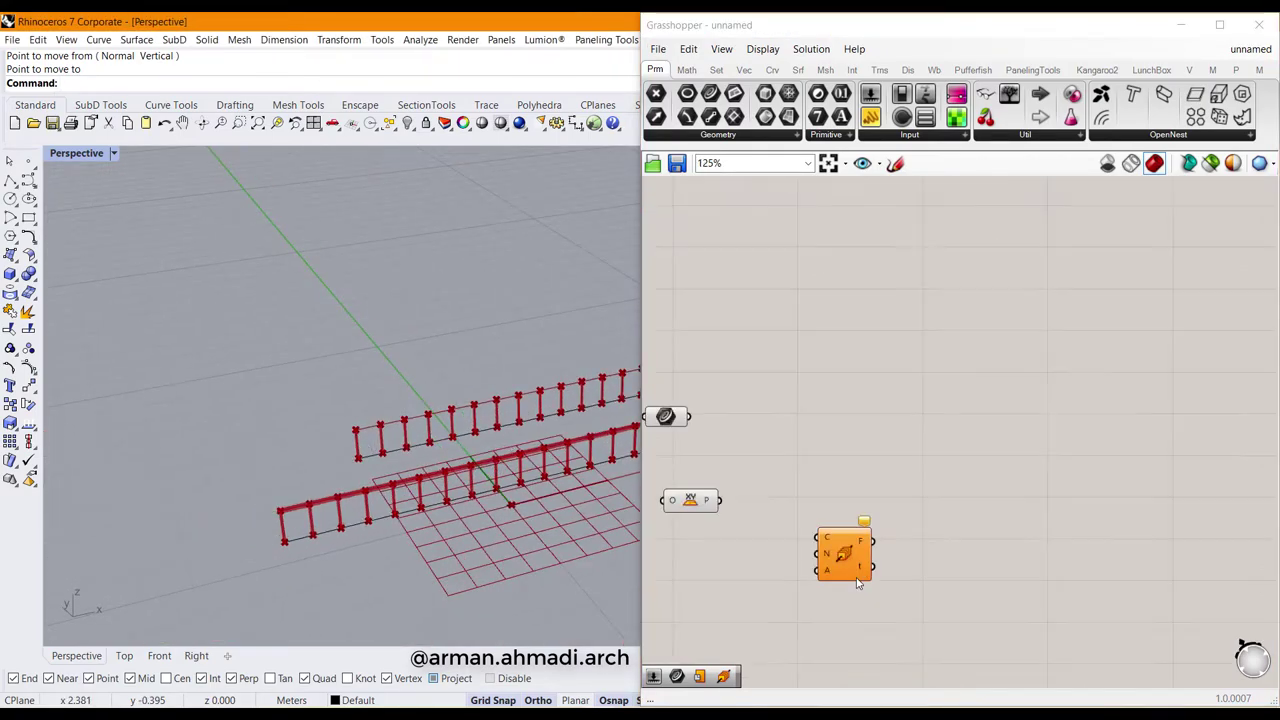
{"action": "right_click_drag", "start_coordinate": [847, 566], "coordinate": [883, 576]}
{"action": "scroll", "coordinate": [883, 576], "scroll_direction": "down", "scroll_amount": 5}
{"action": "left_click_drag", "start_coordinate": [884, 571], "coordinate": [965, 265]}
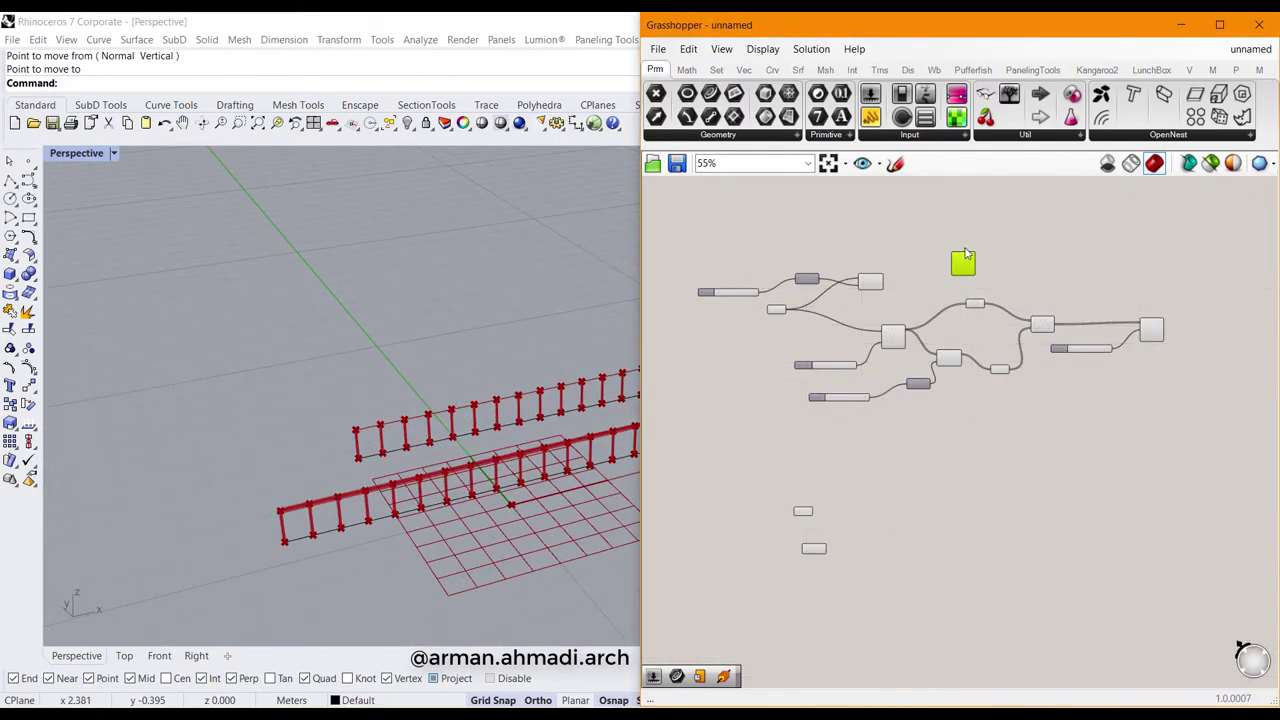
Step: Connect the moved top rail line to the curve input of Perp Frames and space the component farther away
{"action": "scroll", "coordinate": [965, 265], "scroll_direction": "up", "scroll_amount": 3}
{"action": "left_click", "coordinate": [783, 360]}
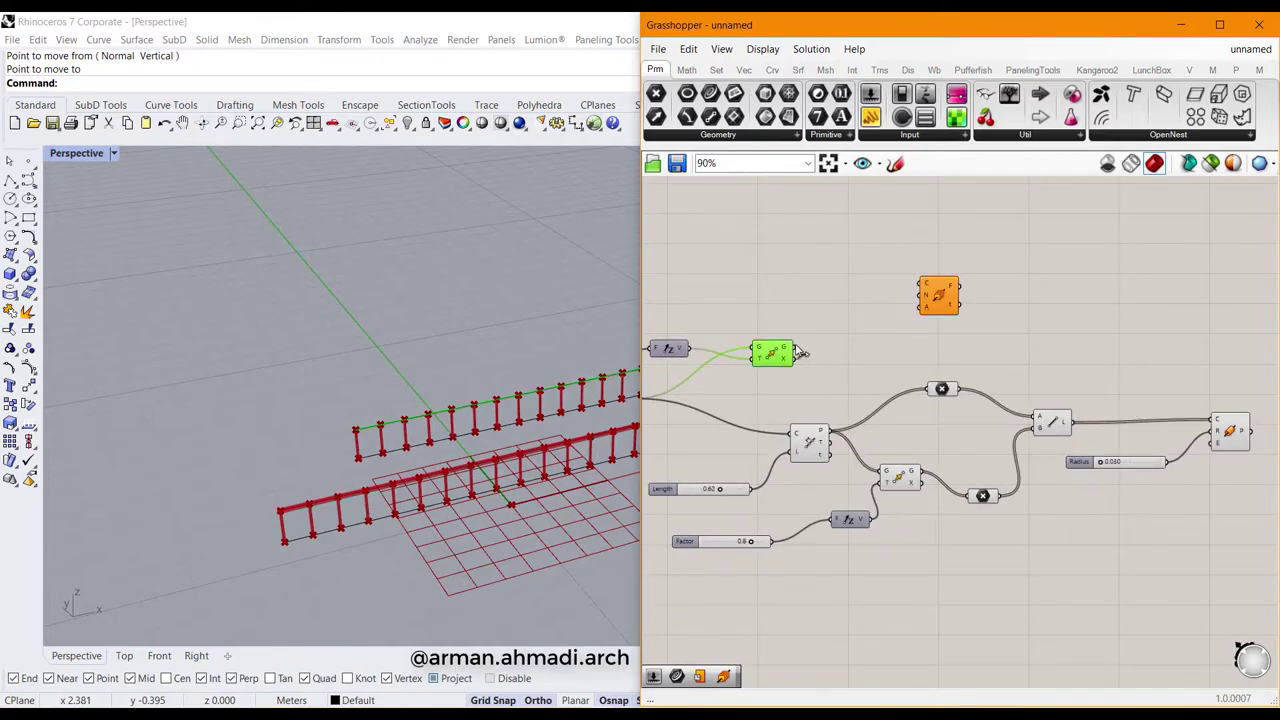
{"action": "left_click_drag", "start_coordinate": [800, 356], "coordinate": [921, 284]}
{"action": "mouse_move", "coordinate": [929, 340]}
{"action": "right_mouse_down"}
{"action": "mouse_move", "coordinate": [840, 363]}
{"action": "mouse_move", "coordinate": [910, 325]}
{"action": "right_mouse_up"}
{"action": "left_click_drag", "start_coordinate": [910, 325], "coordinate": [970, 314]}
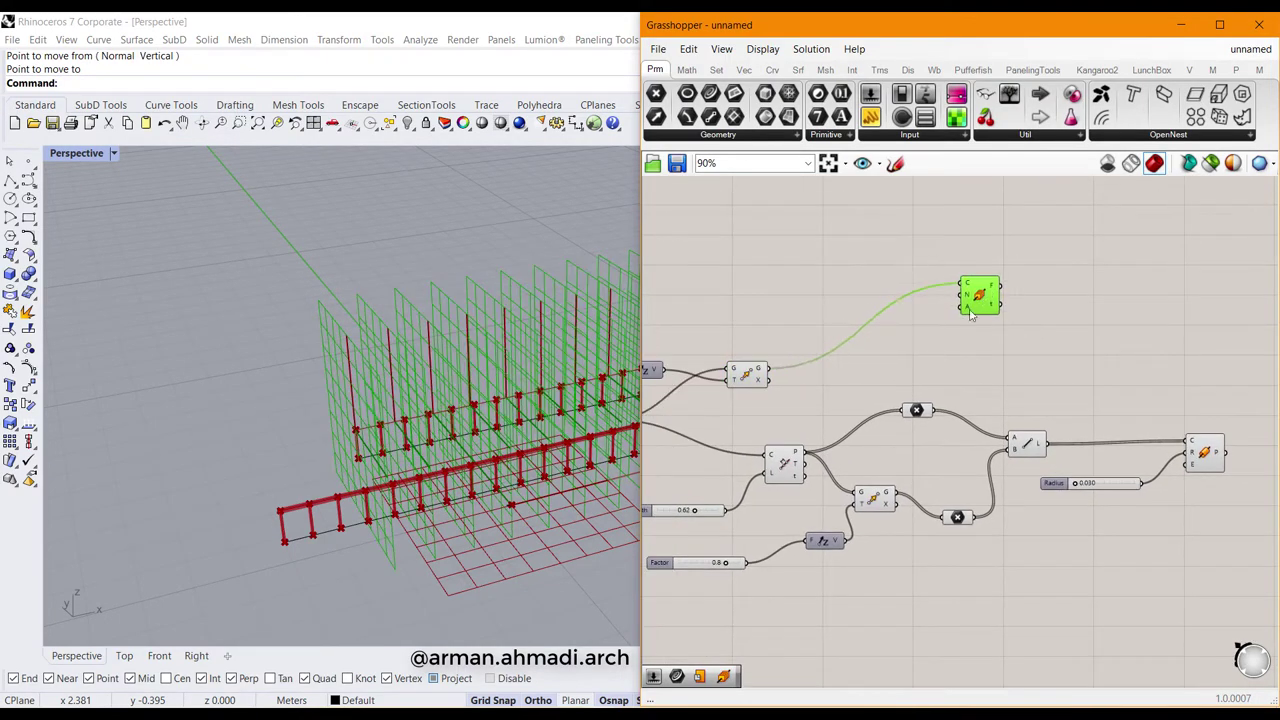
Step: Add a Panel containing the value 1 near the Perp Frames component
{"action": "double_click", "coordinate": [873, 359]}
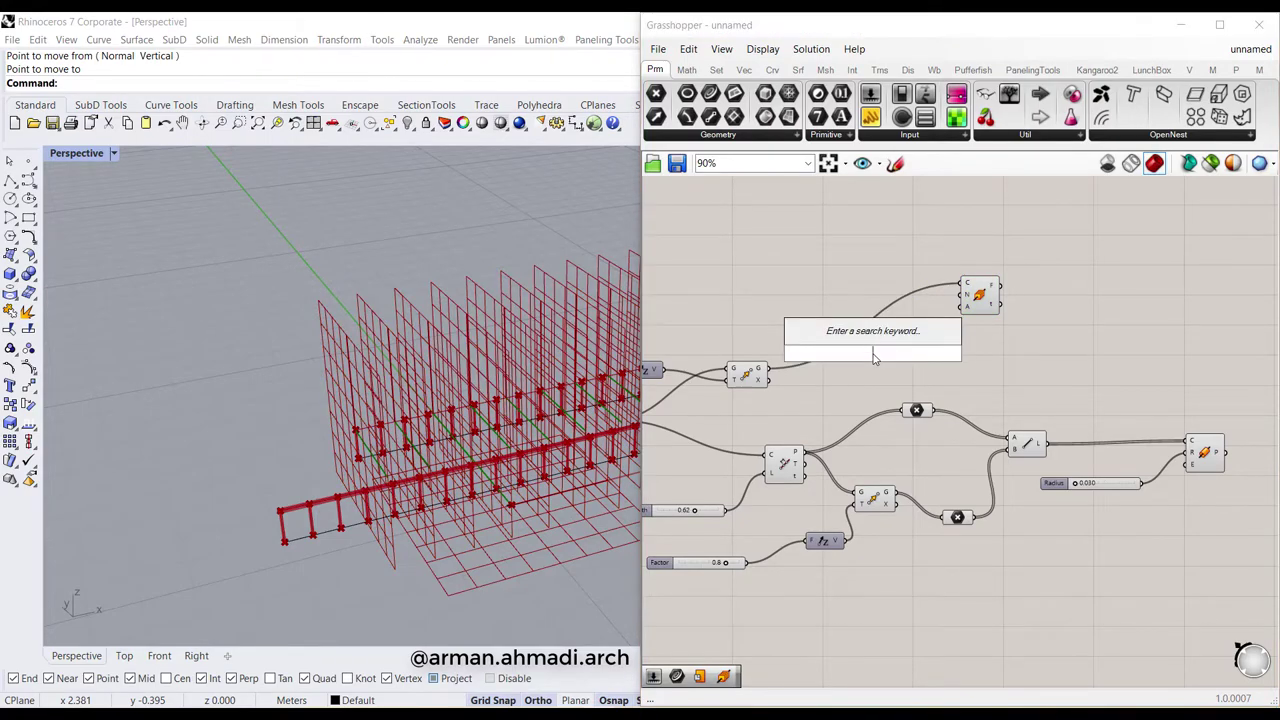
{"action": "left_click", "coordinate": [840, 270]}
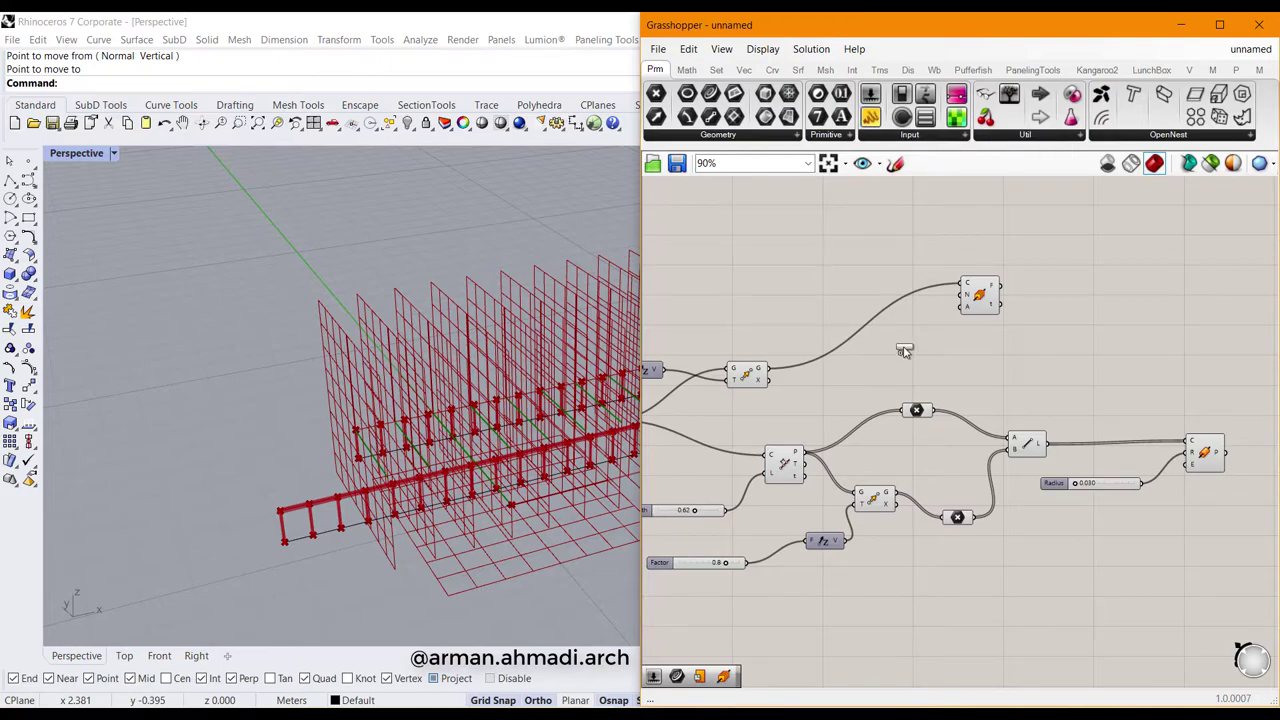
{"action": "left_click_drag", "start_coordinate": [904, 351], "coordinate": [904, 351]}
{"action": "scroll", "coordinate": [904, 351], "scroll_direction": "up", "scroll_amount": 3}
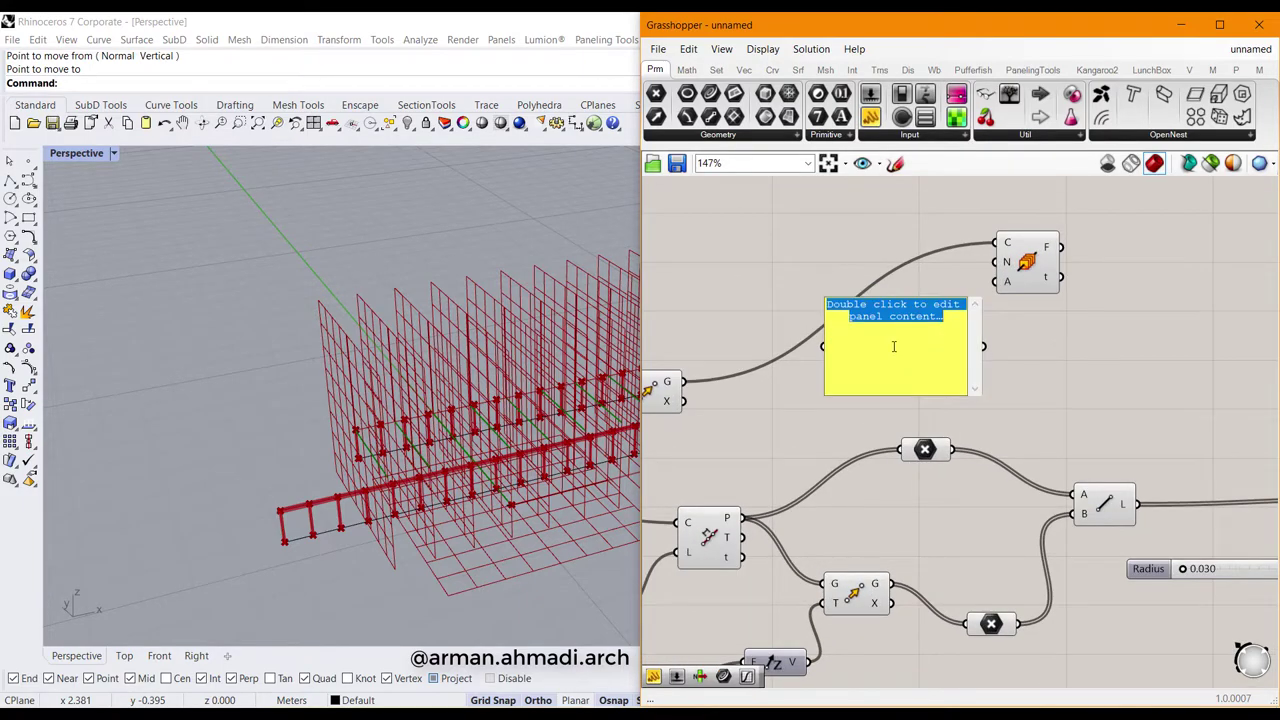
{"action": "type", "text": "1"}
{"action": "right_click", "coordinate": [894, 348]}
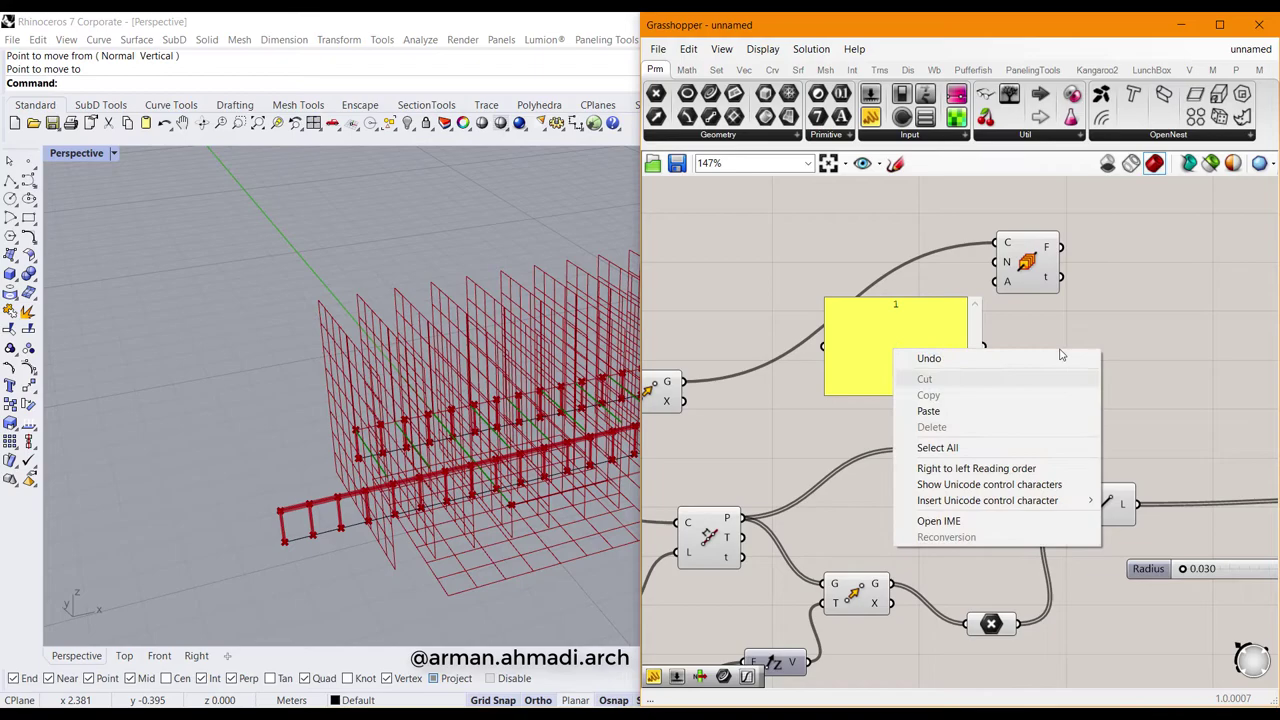
{"action": "left_click", "coordinate": [1091, 309]}
Step: Turn off Multiline Data for the panel, shrink it and connect it to the N input of Perp Frames
{"action": "right_click", "coordinate": [926, 362]}
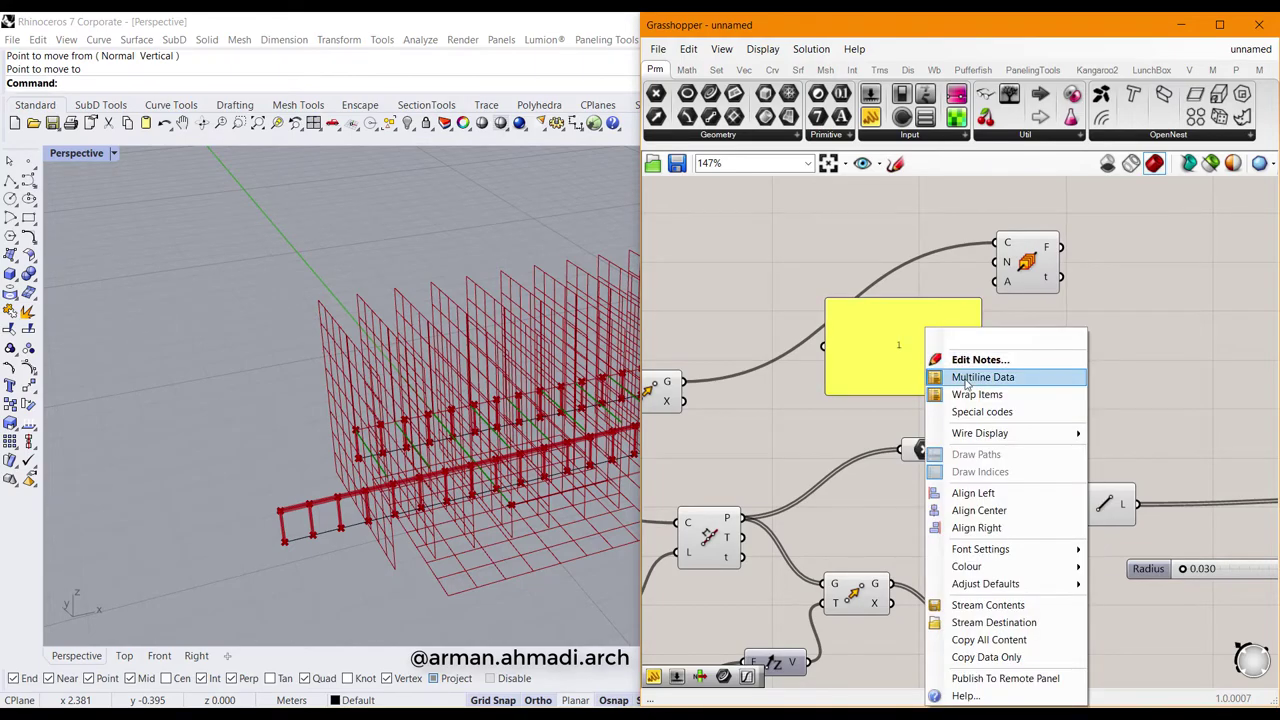
{"action": "left_click", "coordinate": [966, 378]}
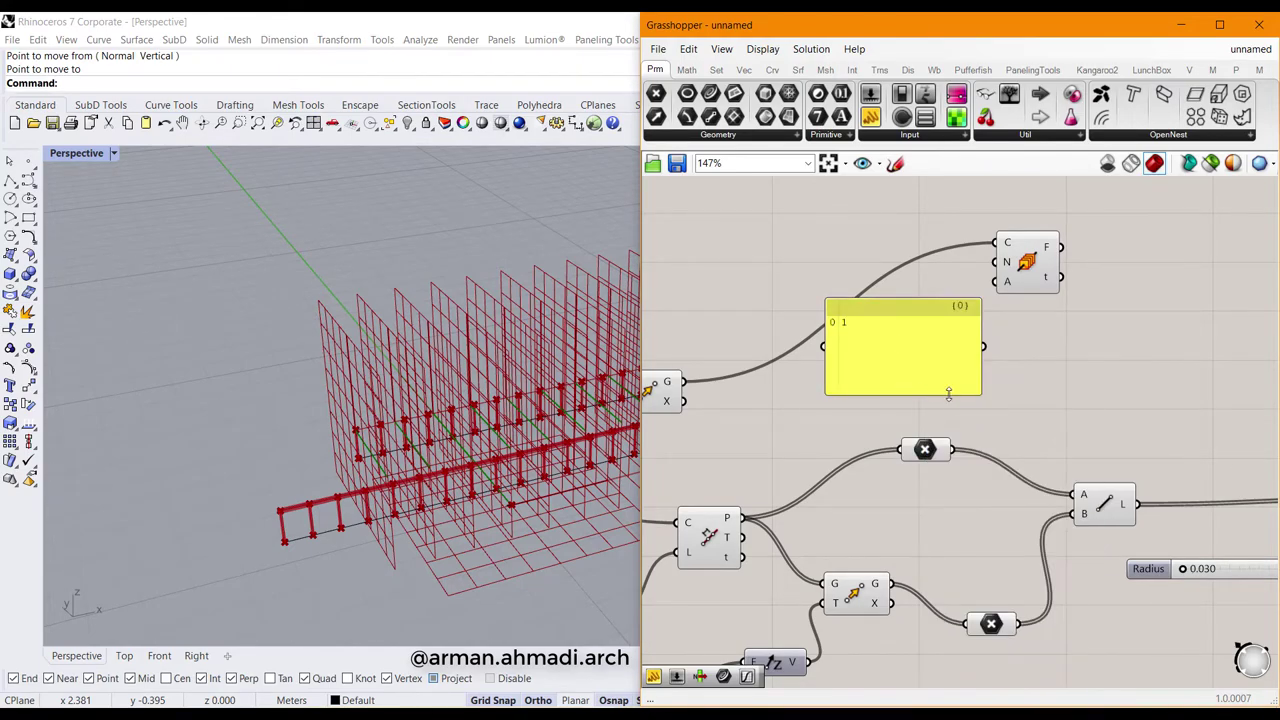
{"action": "left_click_drag", "start_coordinate": [949, 383], "coordinate": [1006, 262]}
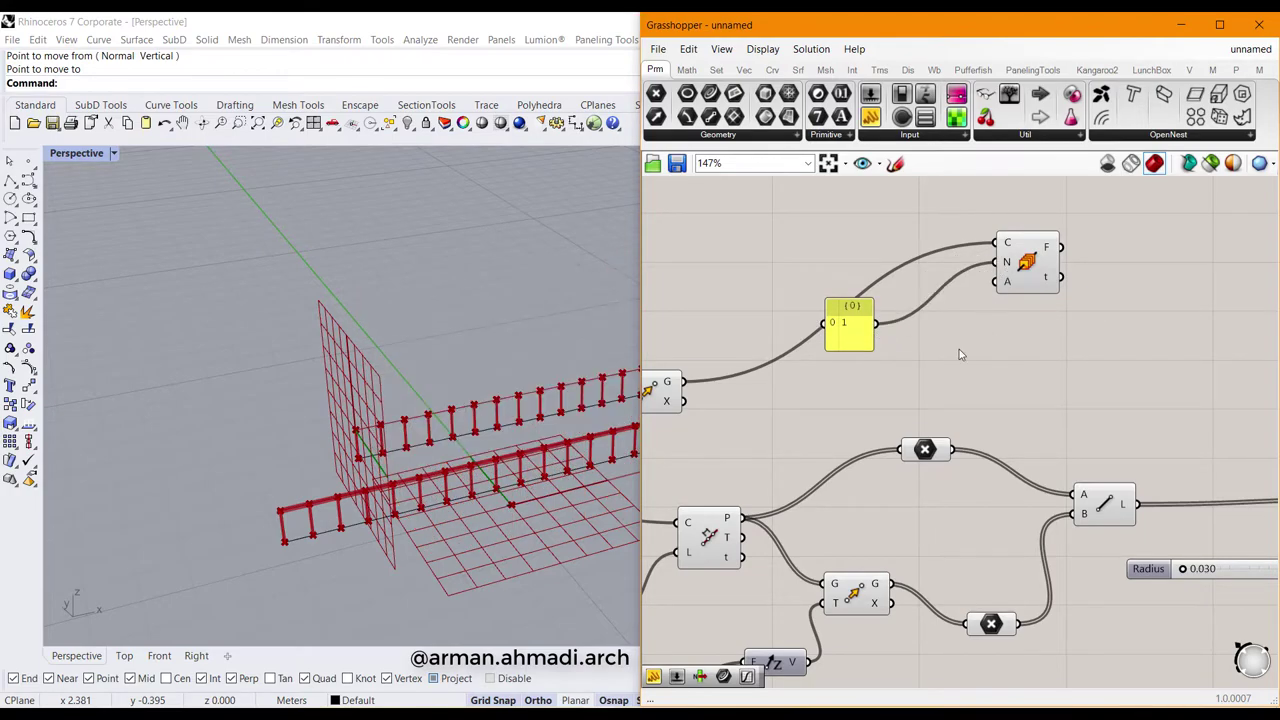
{"action": "scroll", "coordinate": [489, 391], "scroll_direction": "down", "scroll_amount": 7}
{"action": "mouse_move", "coordinate": [515, 393]}
{"action": "right_mouse_down"}
{"action": "mouse_move", "coordinate": [450, 386]}
{"action": "mouse_move", "coordinate": [526, 406]}
{"action": "right_mouse_up"}
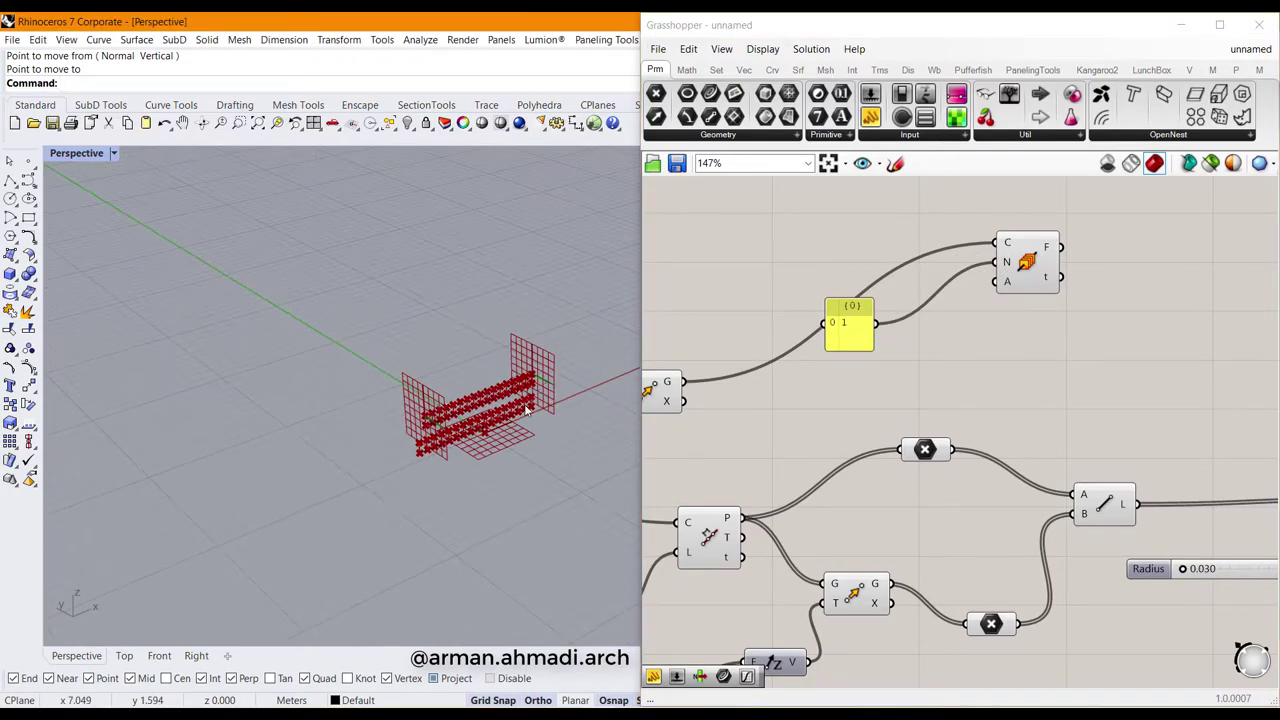
{"action": "scroll", "coordinate": [476, 411], "scroll_direction": "up", "scroll_amount": 7}
{"action": "scroll", "coordinate": [474, 410], "scroll_direction": "down", "scroll_amount": 3}
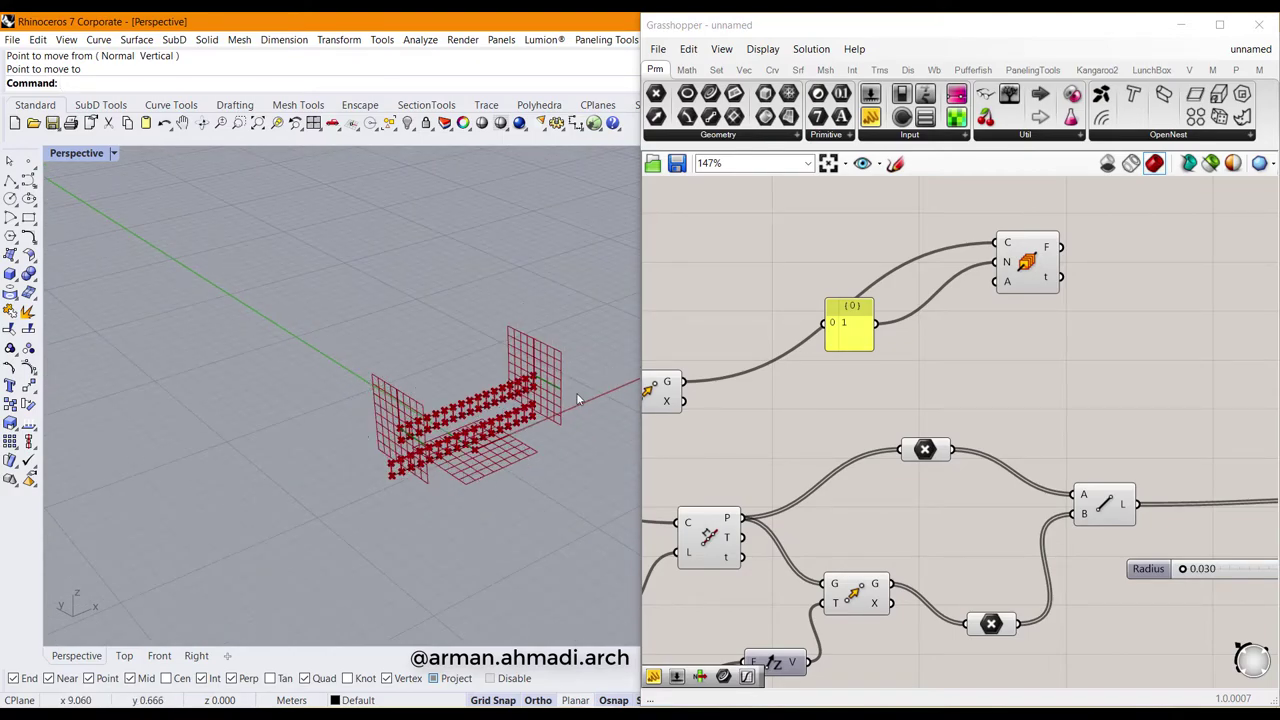
{"action": "right_click_drag", "start_coordinate": [576, 399], "coordinate": [406, 535]}
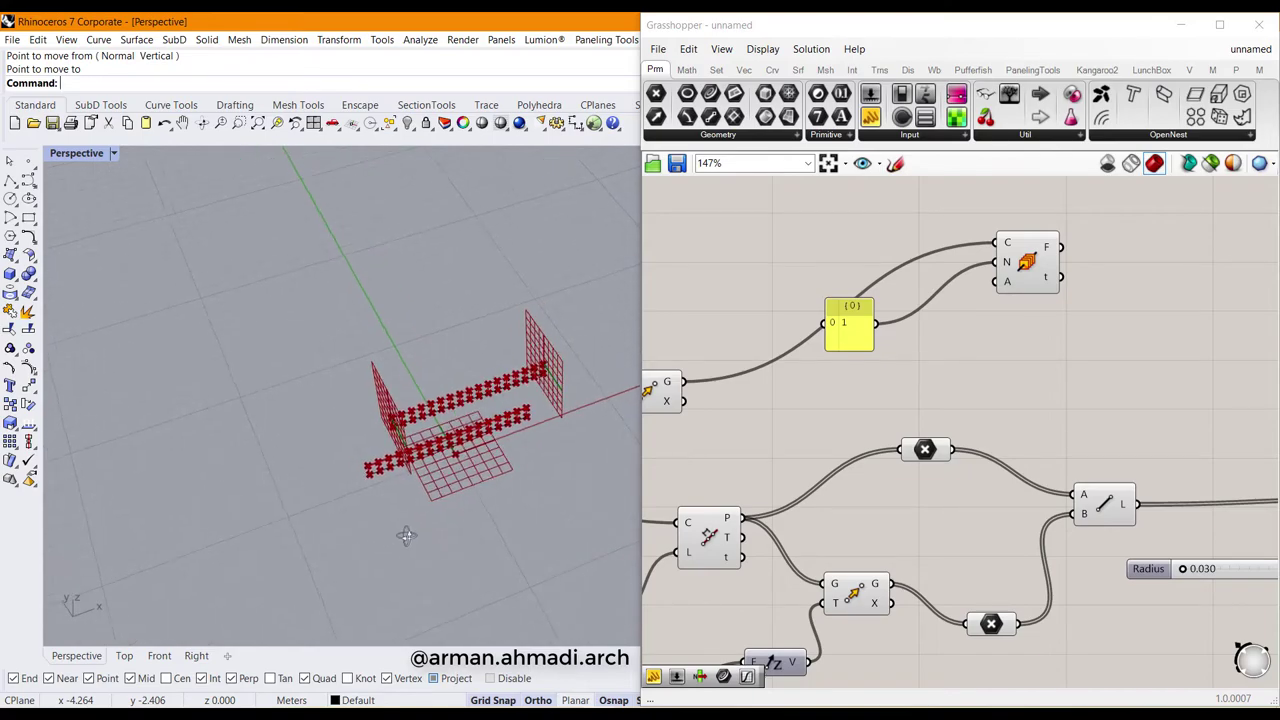
Step: Add an Orient component beyond the Perp Frames component
{"action": "scroll", "coordinate": [1000, 357], "scroll_direction": "down", "scroll_amount": 3}
{"action": "right_click_drag", "start_coordinate": [1000, 357], "coordinate": [880, 417]}
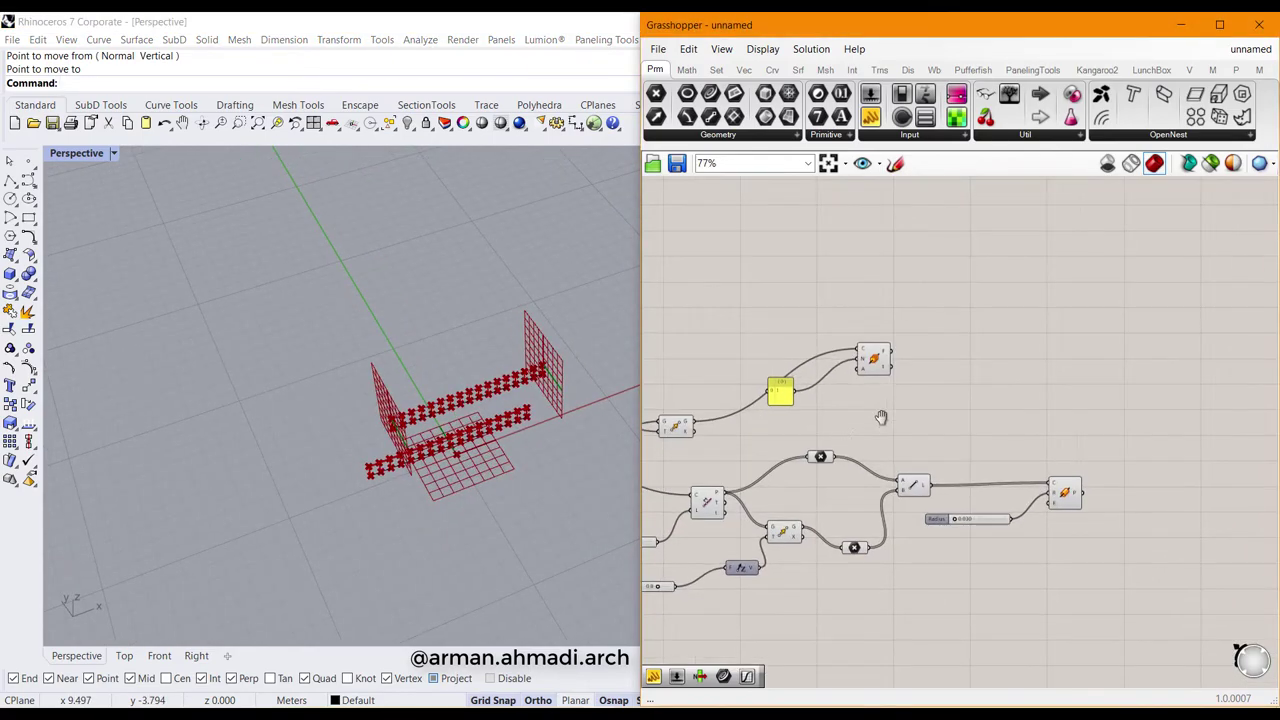
{"action": "double_click", "coordinate": [1043, 382]}
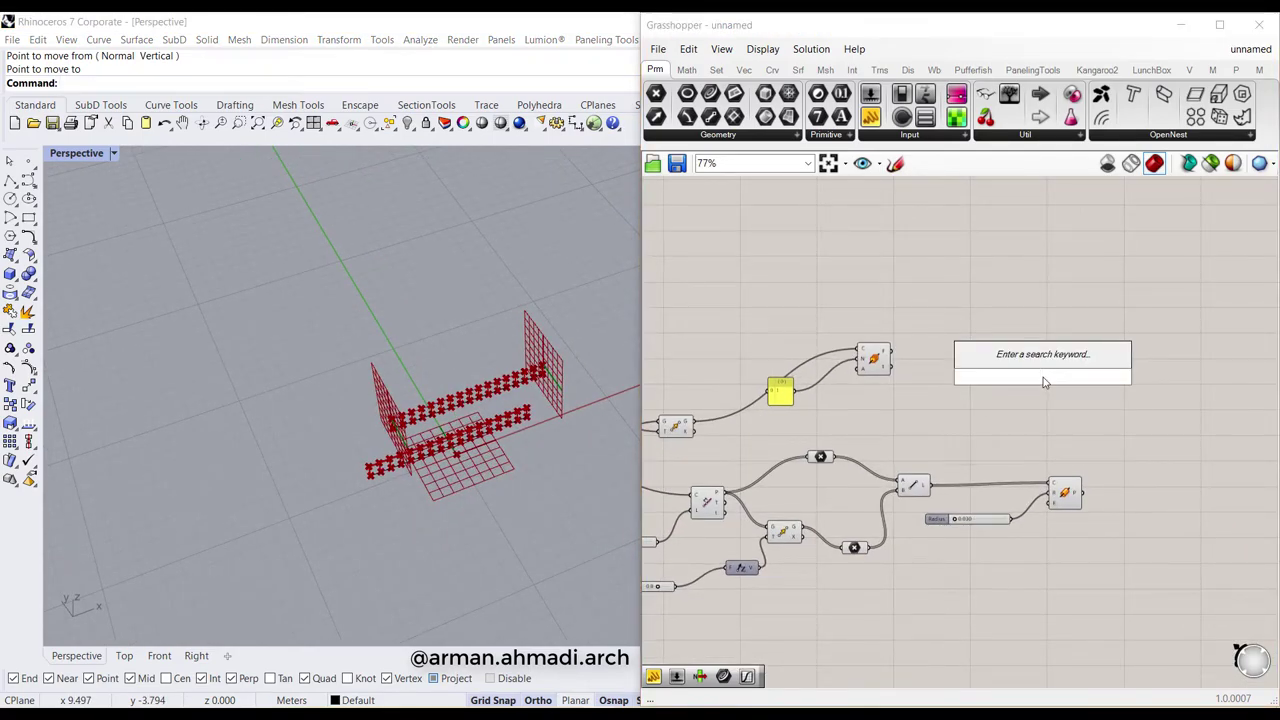
{"action": "type", "text": "ore"}
{"action": "key", "text": "Return"}
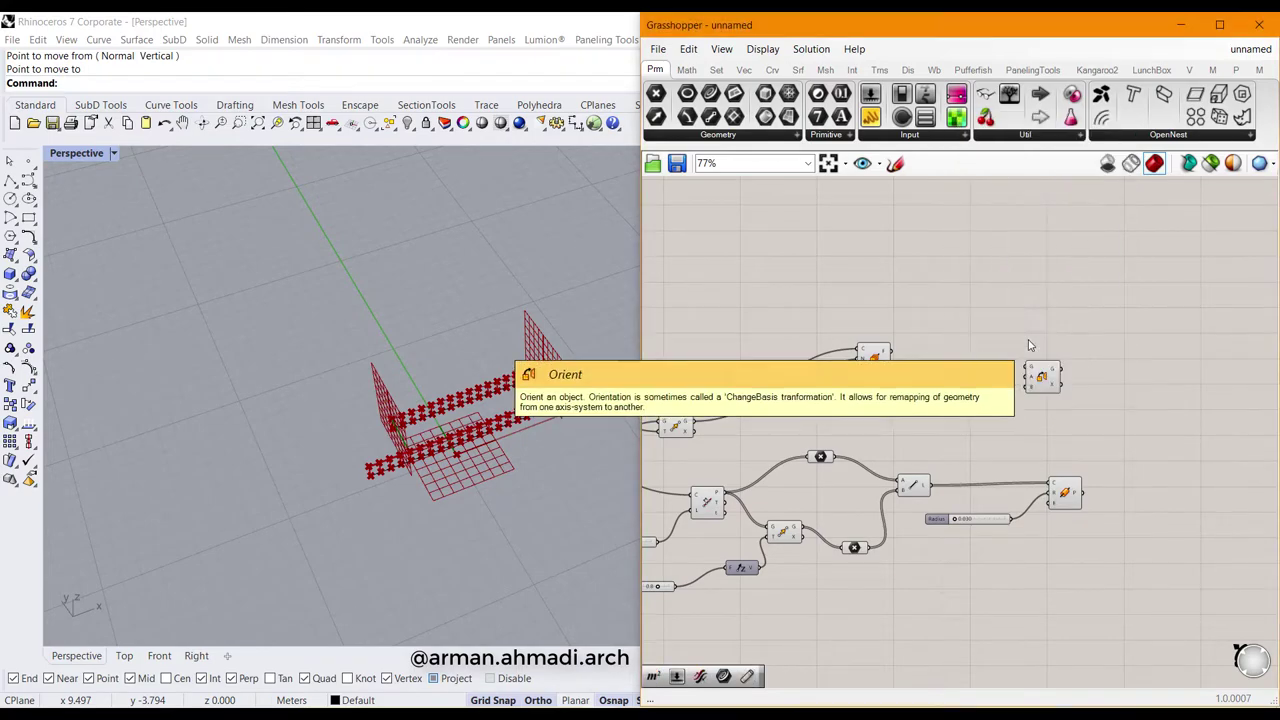
{"action": "scroll", "coordinate": [1037, 370], "scroll_direction": "up", "scroll_amount": 3}
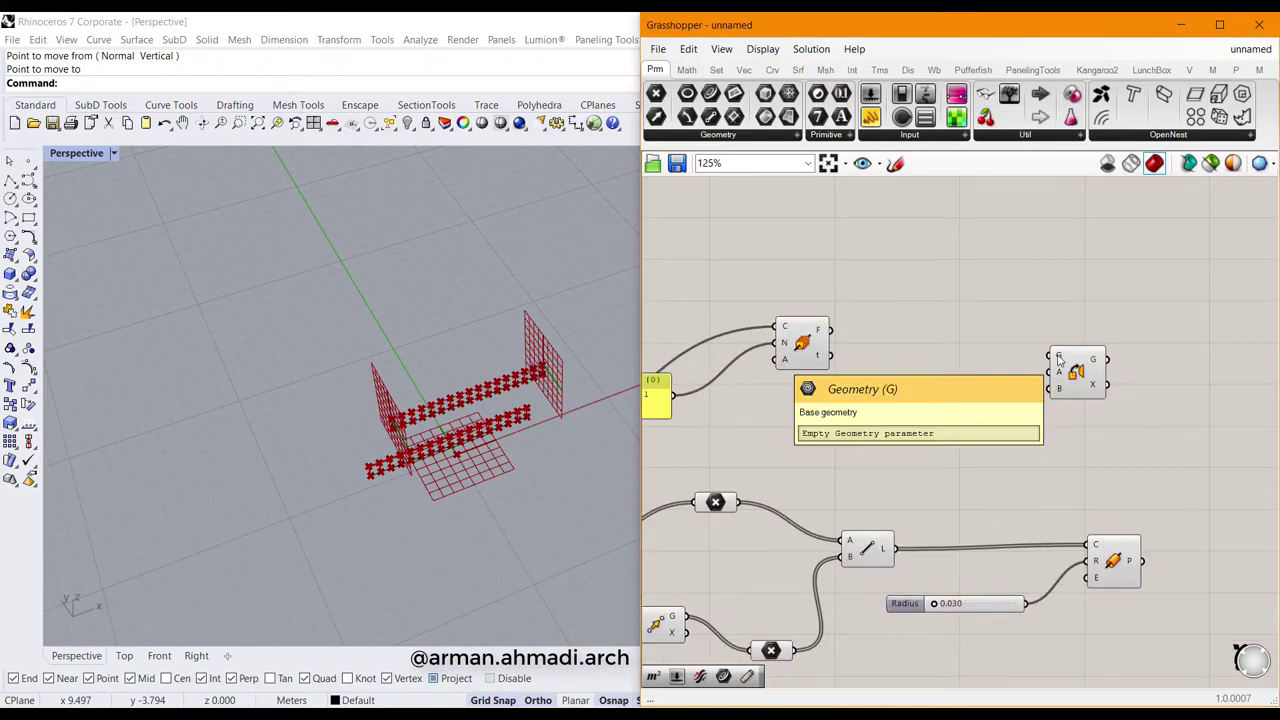
Step: Move the rail profile's Curve parameter beside Orient and connect it to the Geometry input
{"action": "scroll", "coordinate": [1060, 358], "scroll_direction": "down", "scroll_amount": 5}
{"action": "scroll", "coordinate": [757, 585], "scroll_direction": "up", "scroll_amount": 5}
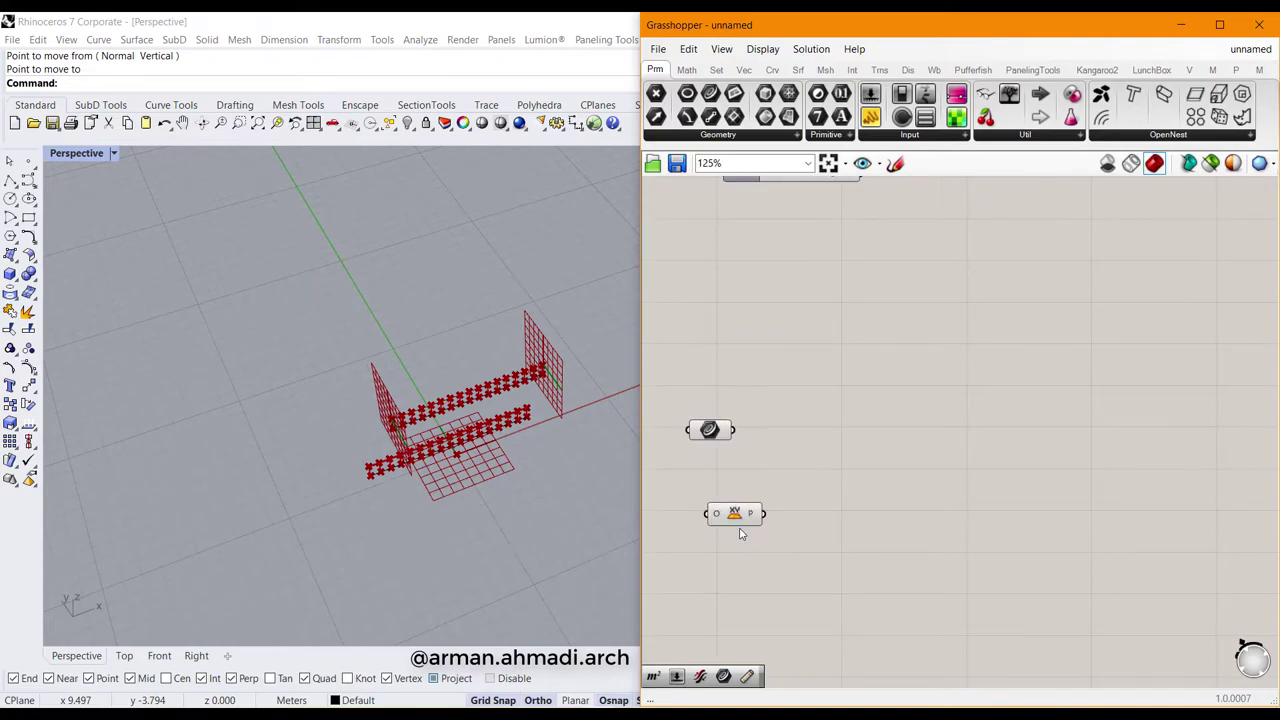
{"action": "scroll", "coordinate": [729, 503], "scroll_direction": "down", "scroll_amount": 5}
{"action": "right_click_drag", "start_coordinate": [1023, 211], "coordinate": [943, 340]}
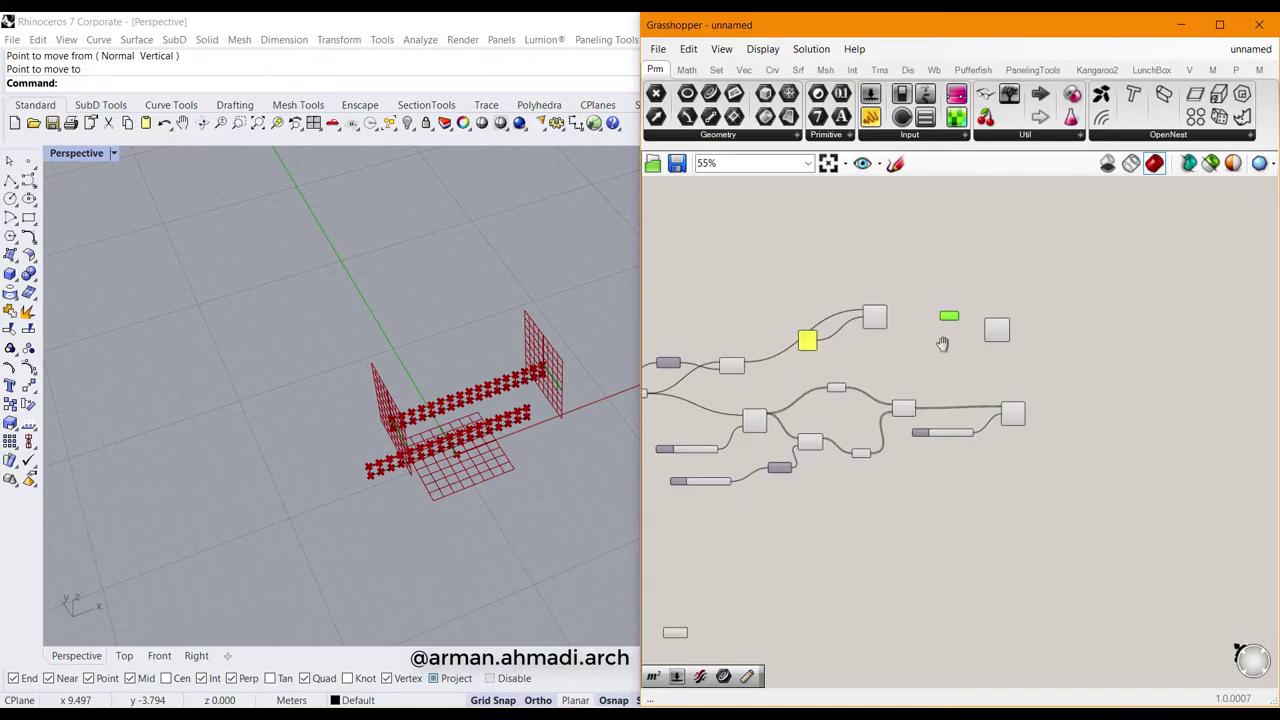
{"action": "scroll", "coordinate": [940, 345], "scroll_direction": "up", "scroll_amount": 5}
{"action": "scroll", "coordinate": [983, 362], "scroll_direction": "down", "scroll_amount": 6}
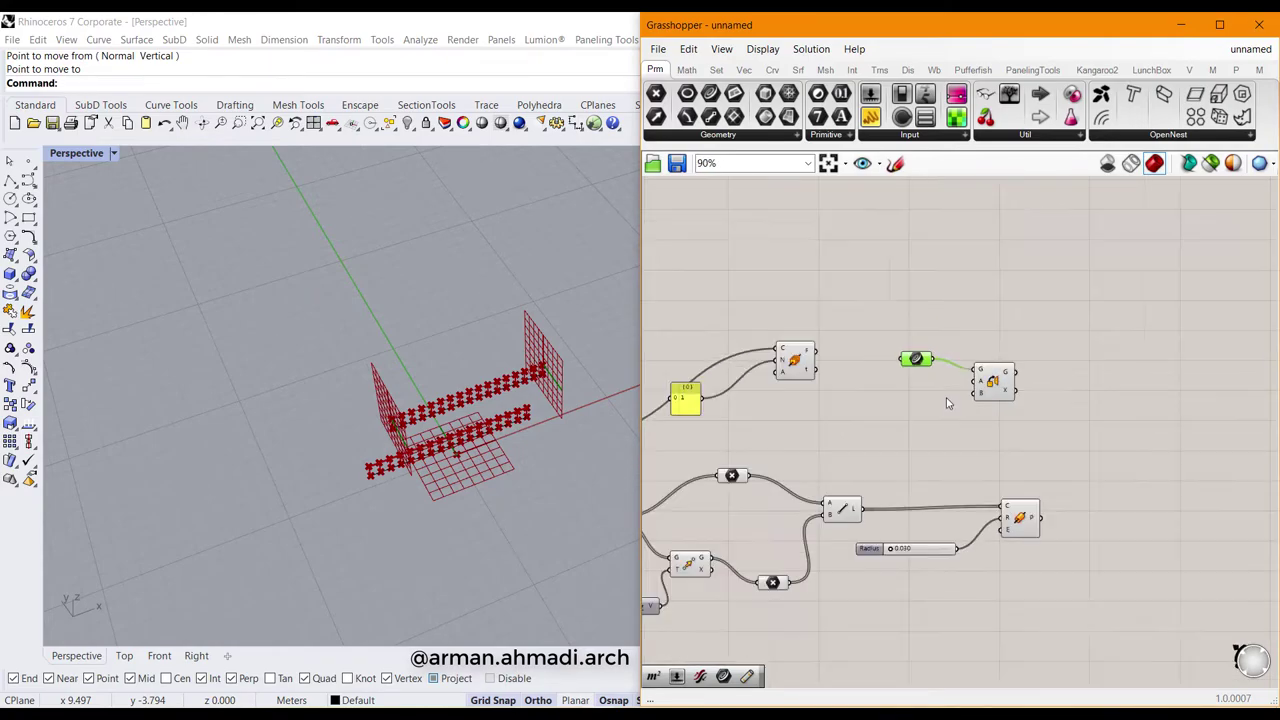
Step: Move the XY Plane component beside Orient and connect its plane output to the A input
{"action": "scroll", "coordinate": [829, 541], "scroll_direction": "up", "scroll_amount": 4}
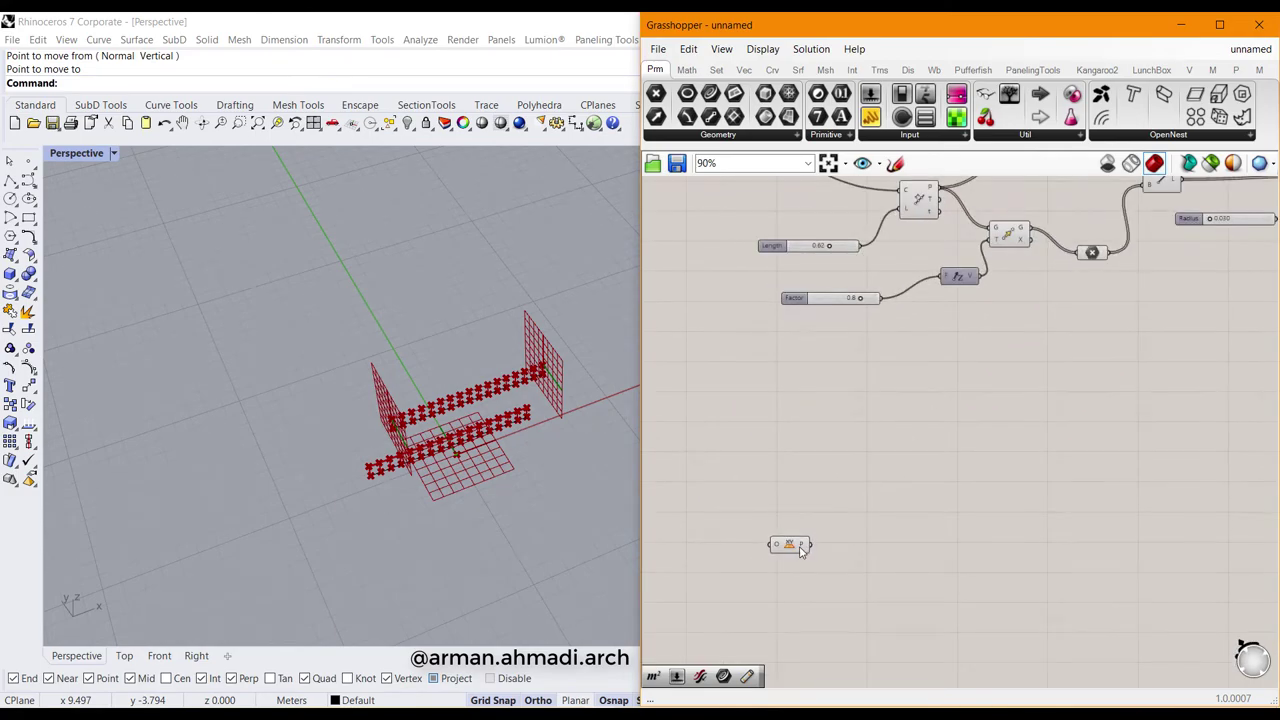
{"action": "left_click_drag", "start_coordinate": [800, 547], "coordinate": [1090, 261]}
{"action": "right_click_drag", "start_coordinate": [1101, 300], "coordinate": [754, 540]}
{"action": "left_click_drag", "start_coordinate": [742, 515], "coordinate": [970, 308]}
{"action": "scroll", "coordinate": [940, 305], "scroll_direction": "up", "scroll_amount": 3}
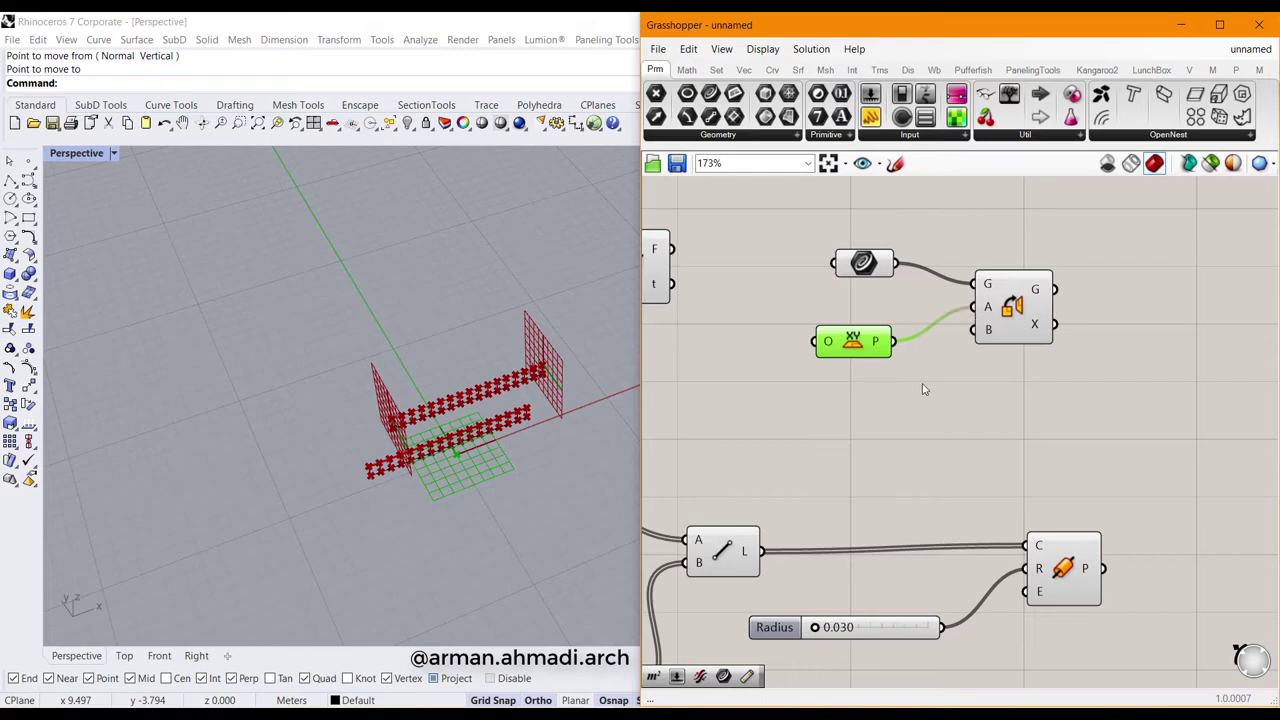
Step: Align the XY Plane component with Orient's A input and connect the Perp Frames F output to the B input
{"action": "scroll", "coordinate": [922, 385], "scroll_direction": "down", "scroll_amount": 2}
{"action": "right_click_drag", "start_coordinate": [929, 361], "coordinate": [978, 376]}
{"action": "scroll", "coordinate": [979, 372], "scroll_direction": "up", "scroll_amount": 3}
{"action": "left_click", "coordinate": [744, 337]}
{"action": "right_click_drag", "start_coordinate": [799, 373], "coordinate": [867, 396]}
{"action": "left_click_drag", "start_coordinate": [938, 403], "coordinate": [926, 367]}
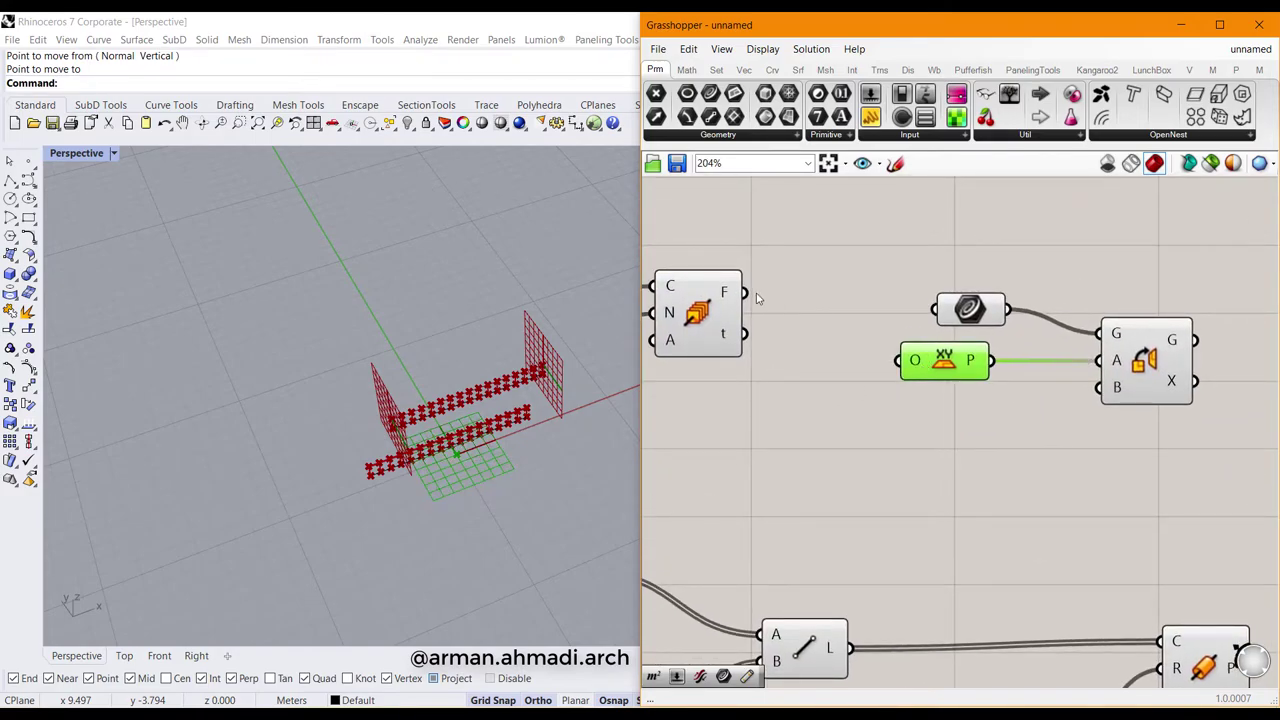
{"action": "left_click_drag", "start_coordinate": [818, 408], "coordinate": [1108, 388]}
Step: Examine how the oriented profile sits at the end of the second handrail's top line
{"action": "right_click_drag", "start_coordinate": [620, 480], "coordinate": [469, 453]}
{"action": "scroll", "coordinate": [469, 453], "scroll_direction": "up", "scroll_amount": 8}
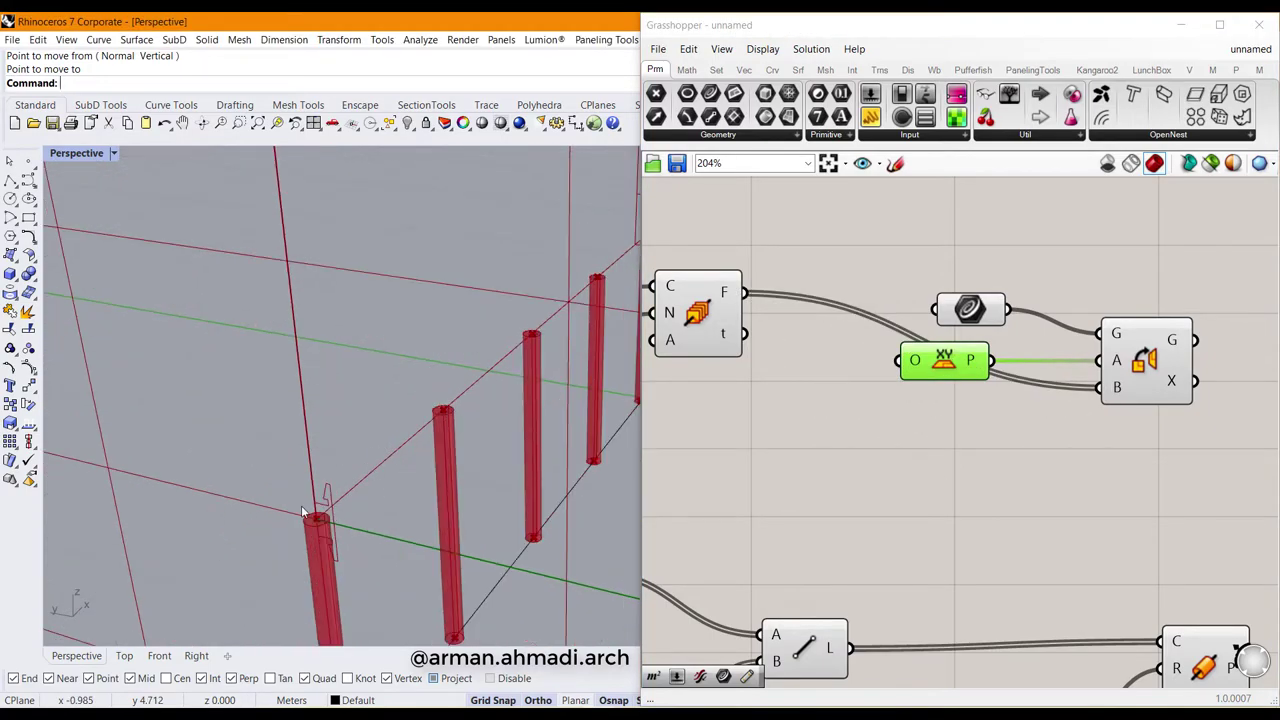
{"action": "scroll", "coordinate": [381, 531], "scroll_direction": "down", "scroll_amount": 6}
{"action": "scroll", "coordinate": [437, 405], "scroll_direction": "up", "scroll_amount": 3}
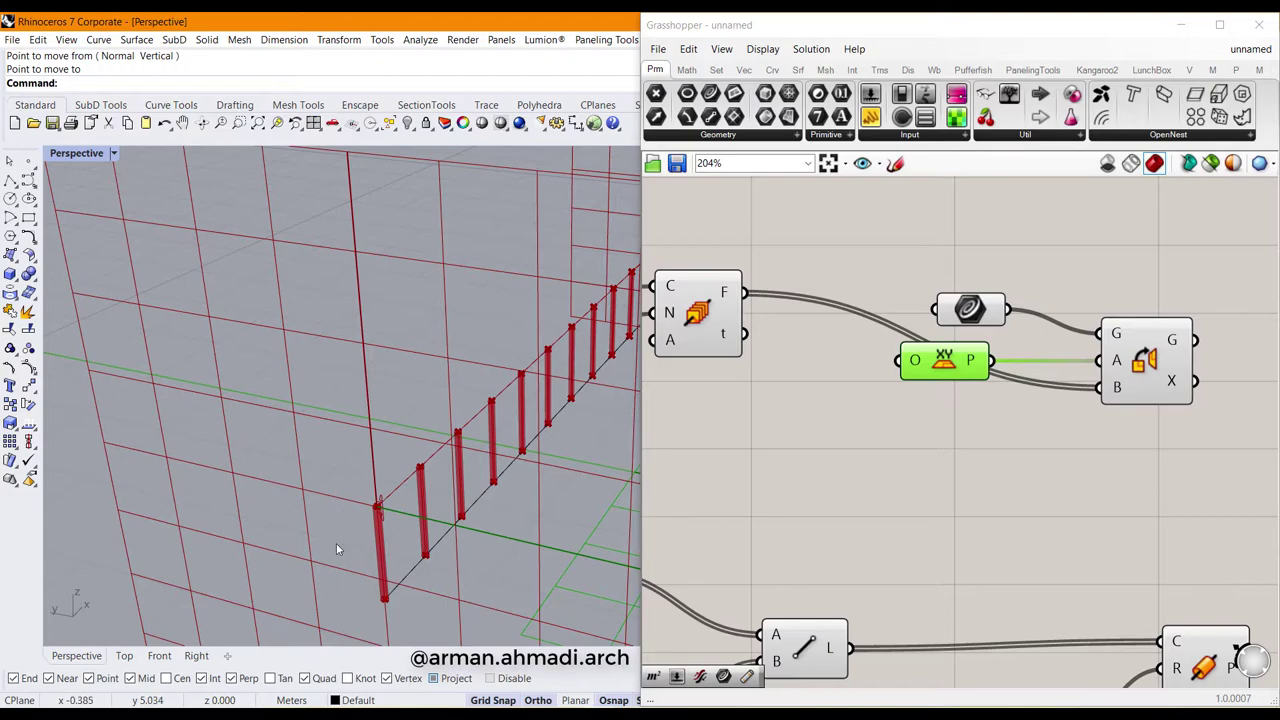
{"action": "right_click_drag", "start_coordinate": [312, 496], "coordinate": [375, 400]}
{"action": "scroll", "coordinate": [397, 378], "scroll_direction": "up", "scroll_amount": 8}
{"action": "scroll", "coordinate": [308, 417], "scroll_direction": "down", "scroll_amount": 5}
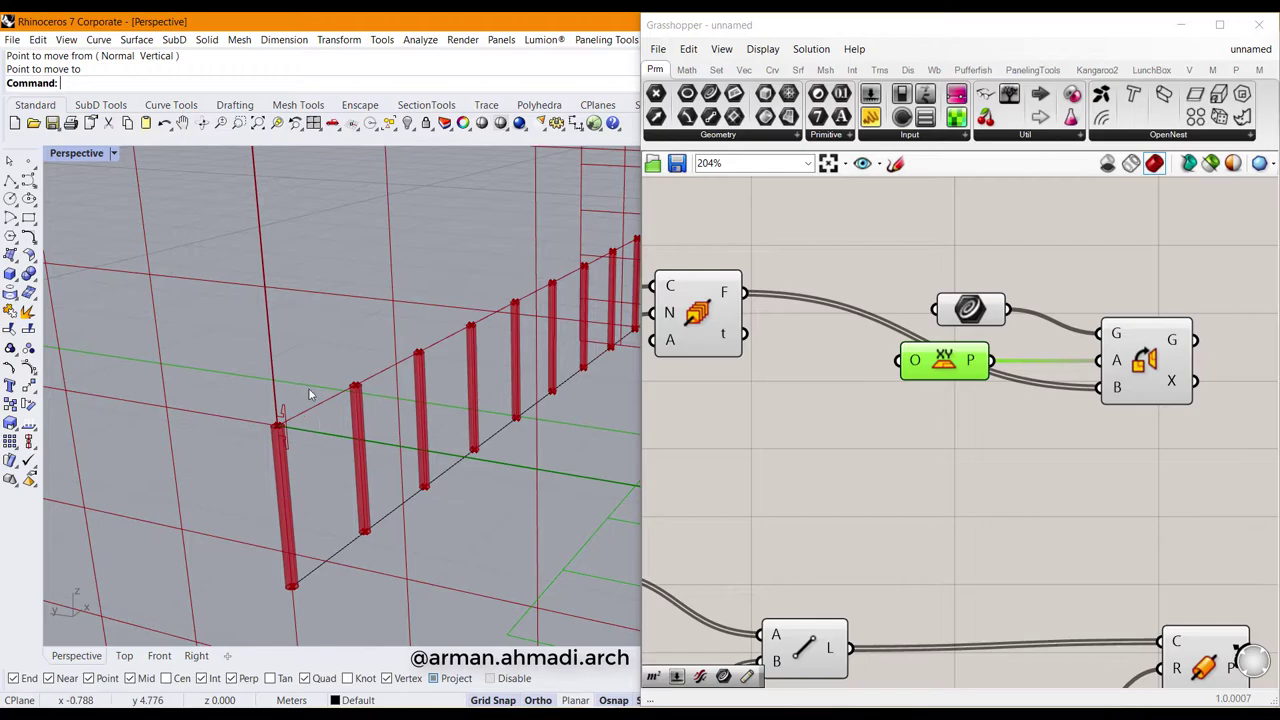
{"action": "scroll", "coordinate": [239, 462], "scroll_direction": "down", "scroll_amount": 8}
Step: Add a Rotate component above and beyond the Orient component
{"action": "double_click", "coordinate": [1068, 507]}
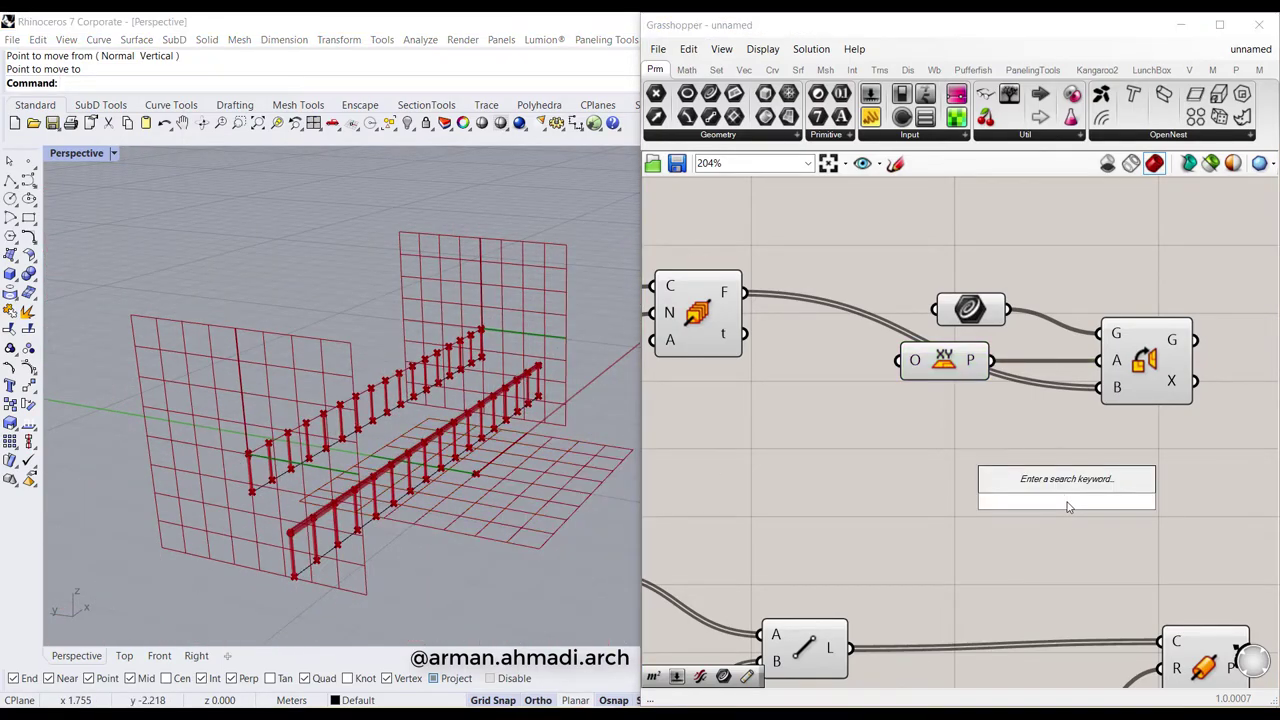
{"action": "type", "text": "rot"}
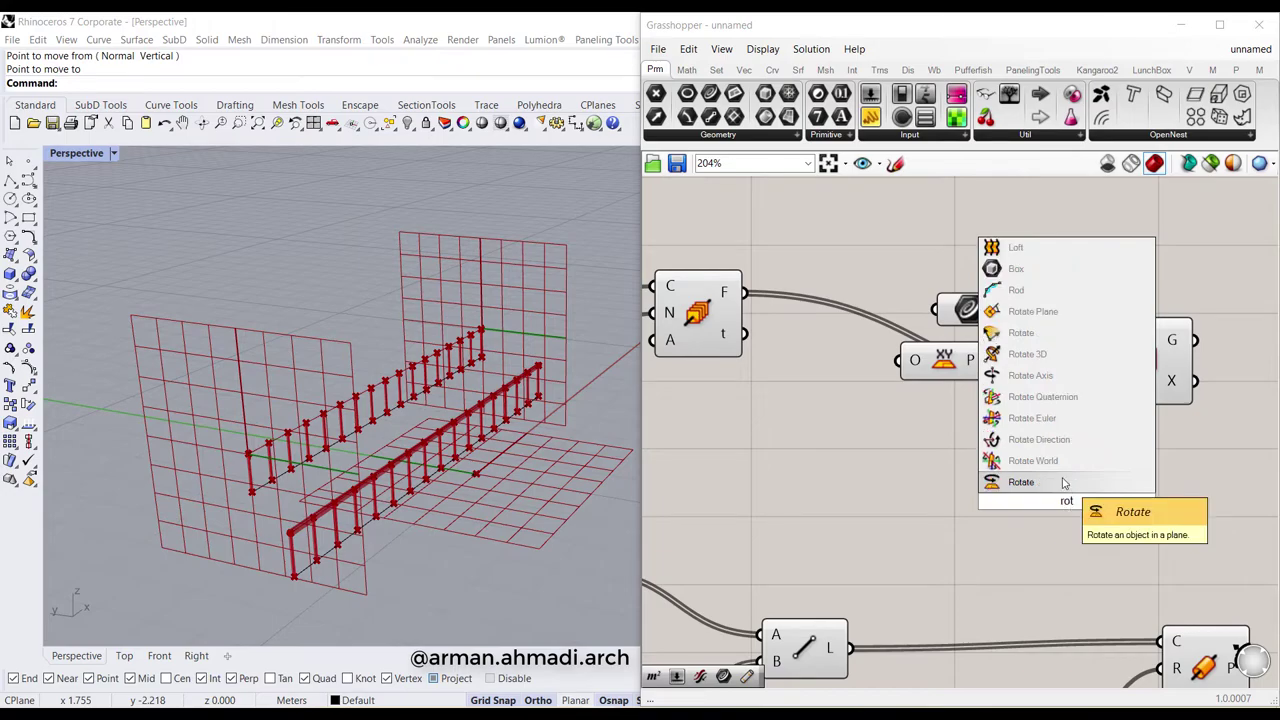
{"action": "left_click", "coordinate": [1025, 482]}
{"action": "scroll", "coordinate": [1037, 478], "scroll_direction": "down", "scroll_amount": 3}
{"action": "left_click_drag", "start_coordinate": [985, 495], "coordinate": [1150, 315]}
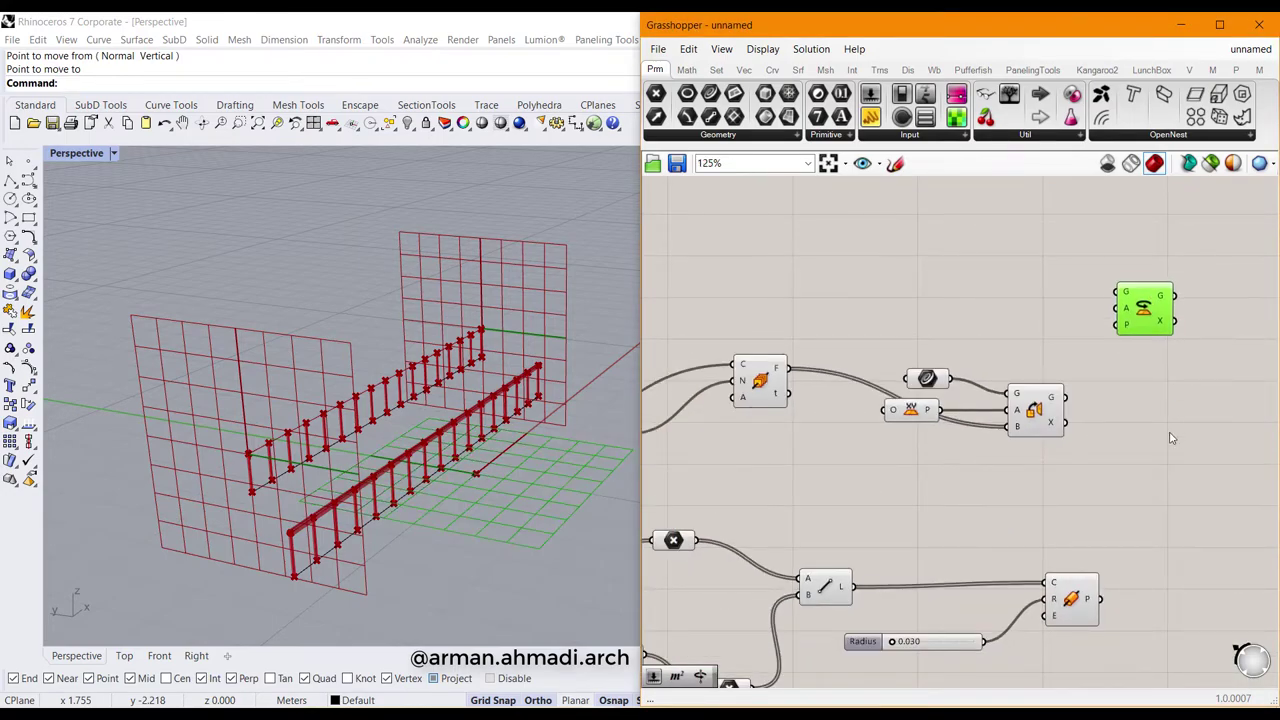
Step: Connect Orient's Geometry output to Rotate's Geometry input
{"action": "scroll", "coordinate": [1170, 285], "scroll_direction": "up", "scroll_amount": 3}
{"action": "left_click", "coordinate": [955, 505]}
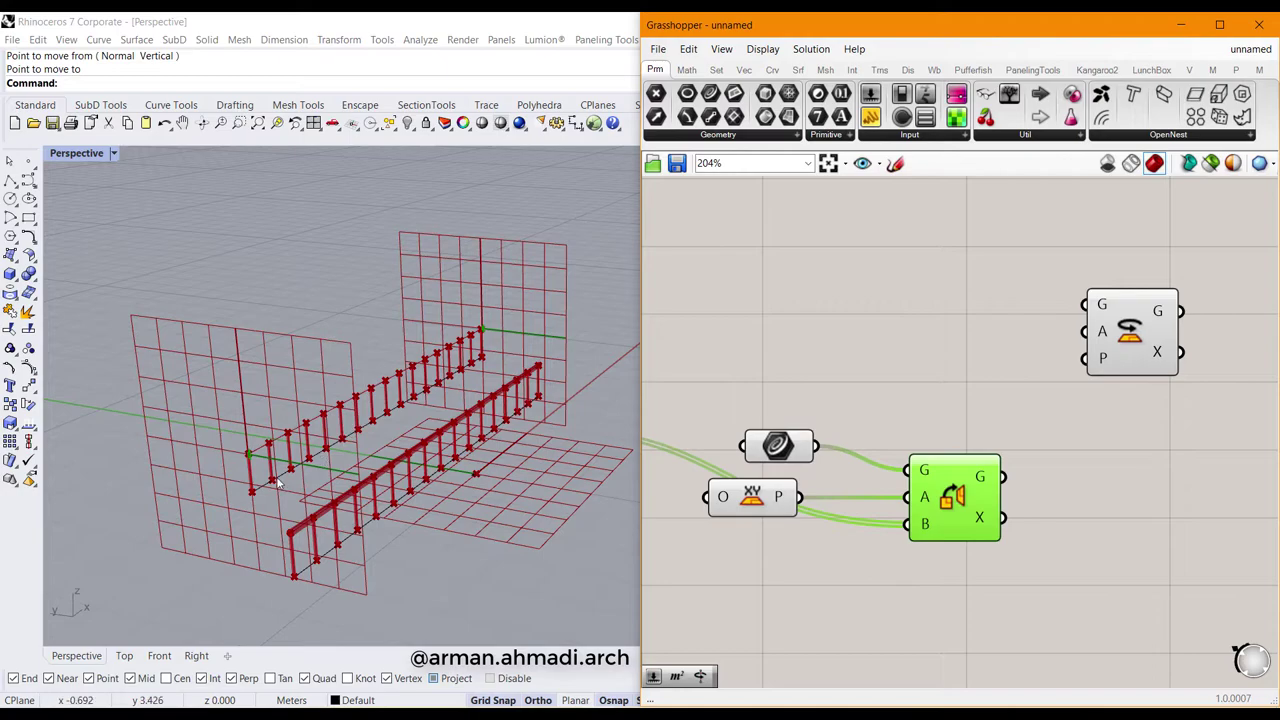
{"action": "scroll", "coordinate": [280, 485], "scroll_direction": "up", "scroll_amount": 5}
{"action": "scroll", "coordinate": [222, 447], "scroll_direction": "down", "scroll_amount": 5}
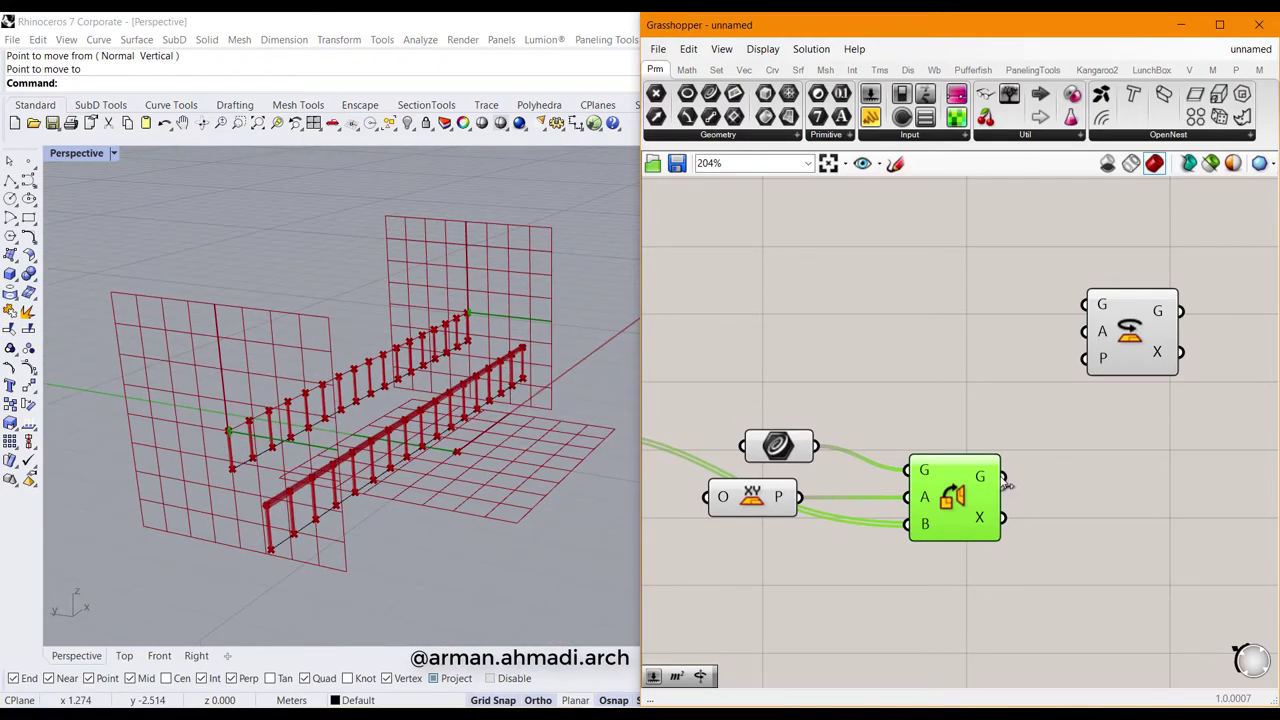
{"action": "left_click_drag", "start_coordinate": [1006, 482], "coordinate": [1087, 305]}
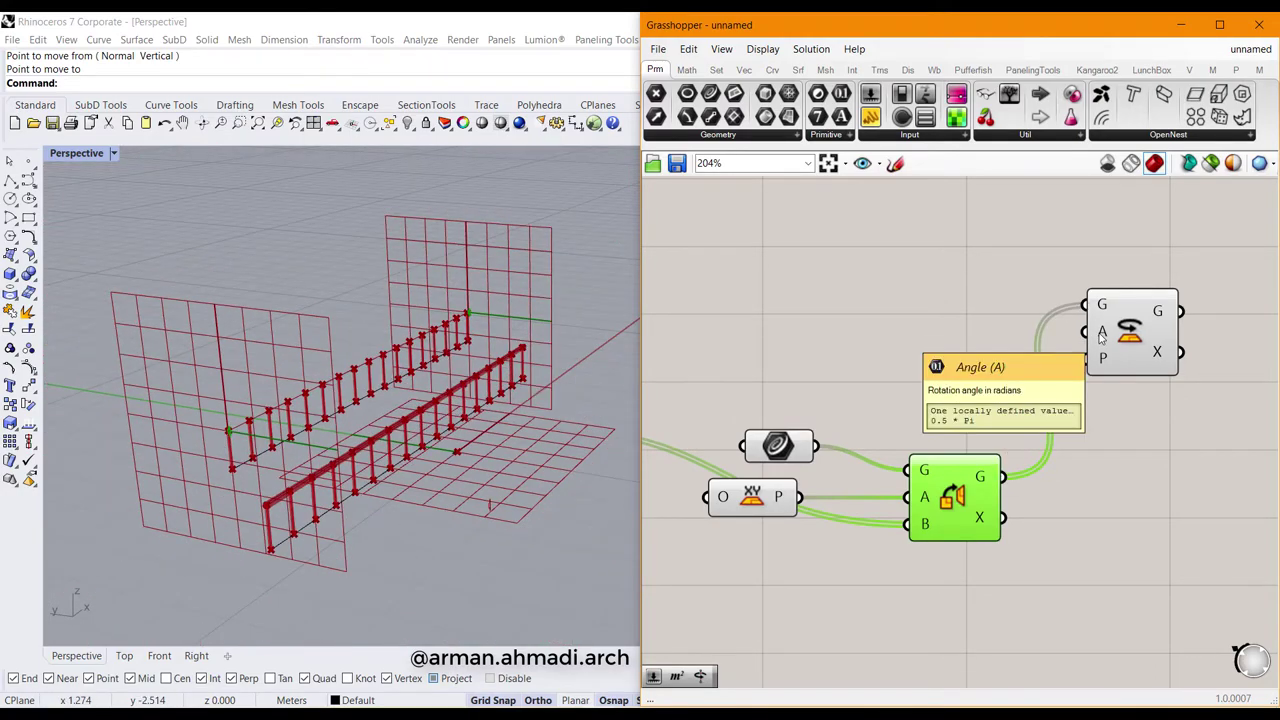
Step: Switch Rotate's Angle input to degrees and feed it from a new integer slider ranging from 0 to 360
{"action": "right_click", "coordinate": [1101, 338]}
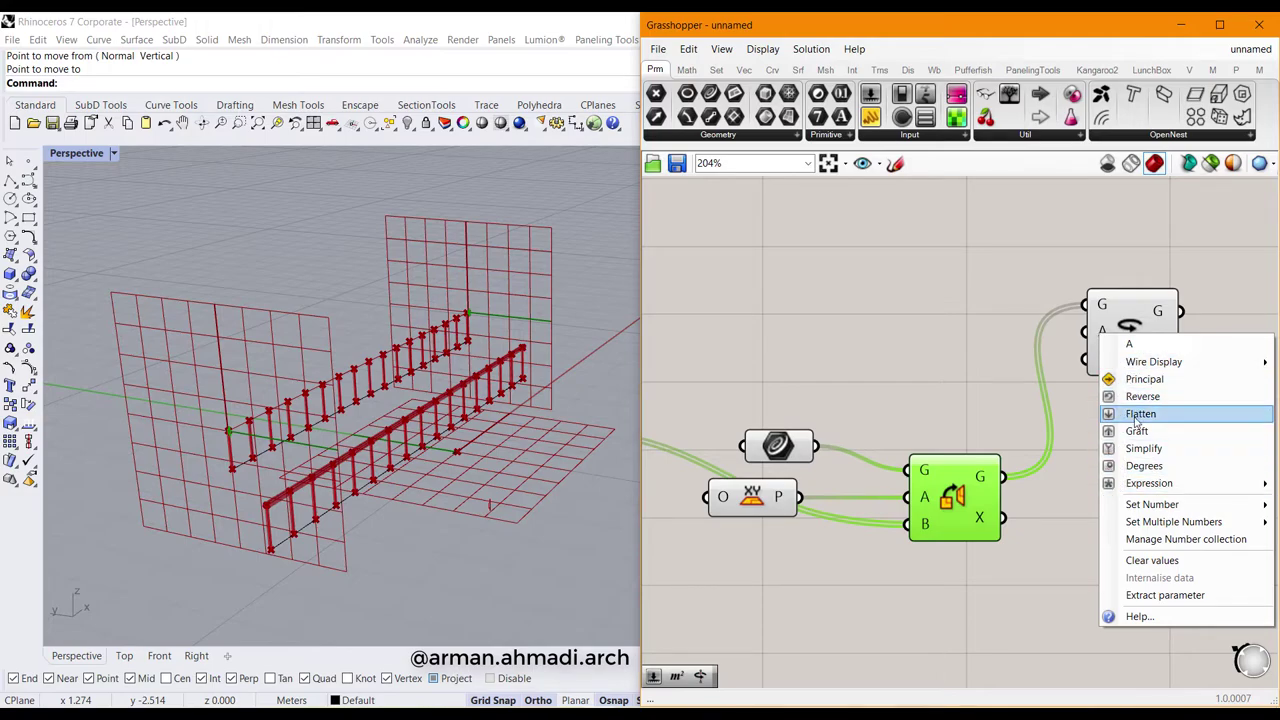
{"action": "left_click", "coordinate": [1143, 466]}
{"action": "scroll", "coordinate": [1070, 494], "scroll_direction": "down", "scroll_amount": 1}
{"action": "double_click", "coordinate": [908, 365]}
{"action": "type", "text": "0"}
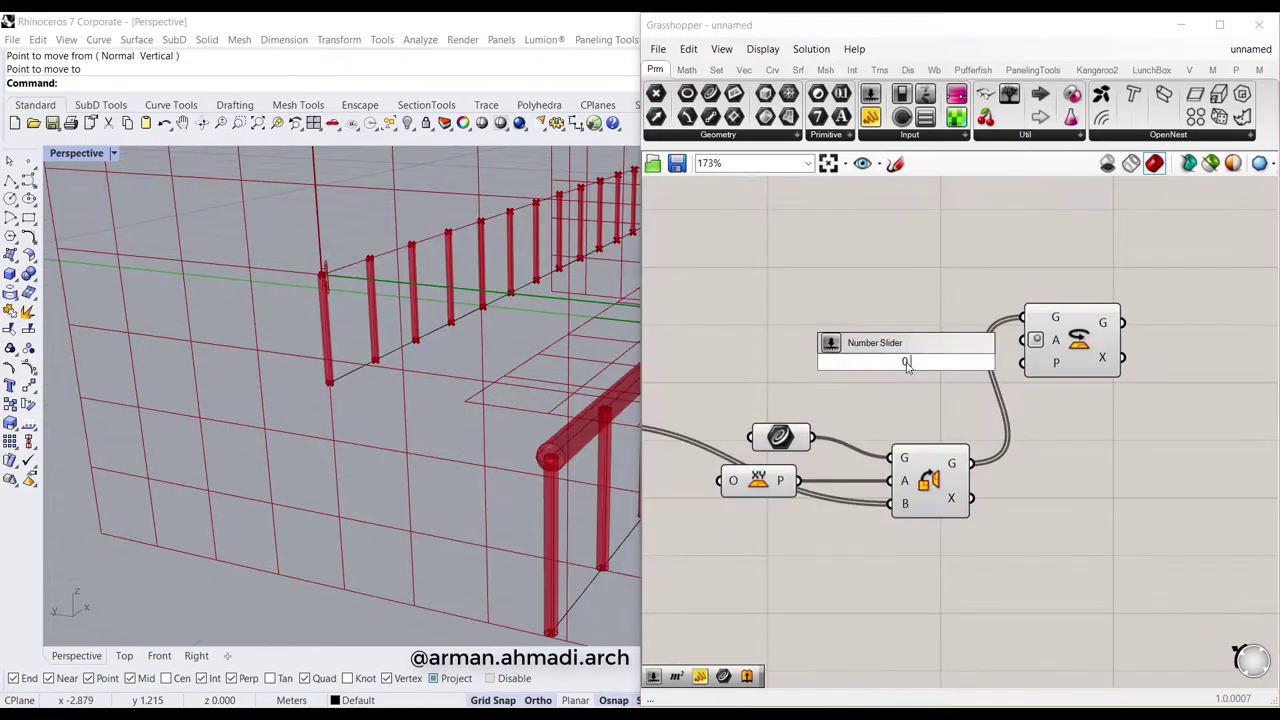
{"action": "type", "text": "<360"}
{"action": "key", "text": "Return"}
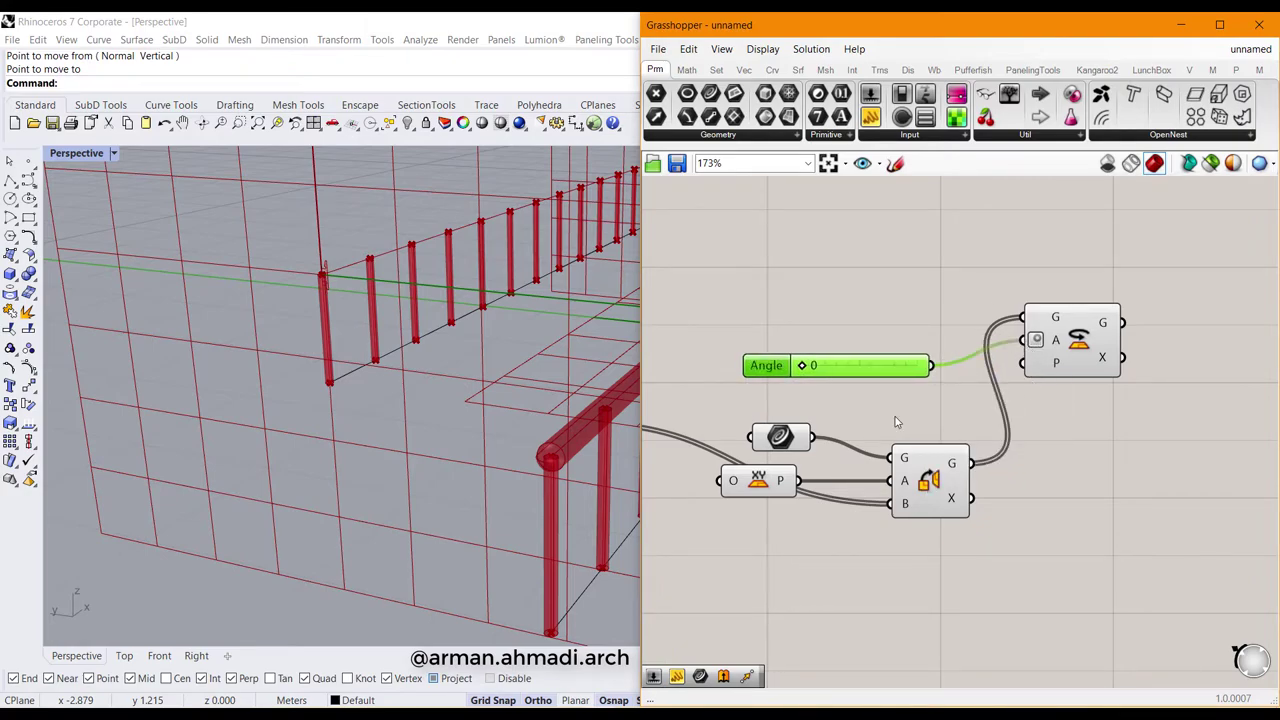
Step: Connect the Perp Frames F output to Rotate's Plane input
{"action": "scroll", "coordinate": [998, 394], "scroll_direction": "down", "scroll_amount": 4}
{"action": "mouse_move", "coordinate": [968, 398]}
{"action": "right_mouse_down"}
{"action": "mouse_move", "coordinate": [1065, 378]}
{"action": "mouse_move", "coordinate": [962, 398]}
{"action": "right_mouse_up"}
{"action": "scroll", "coordinate": [1052, 425], "scroll_direction": "up", "scroll_amount": 1}
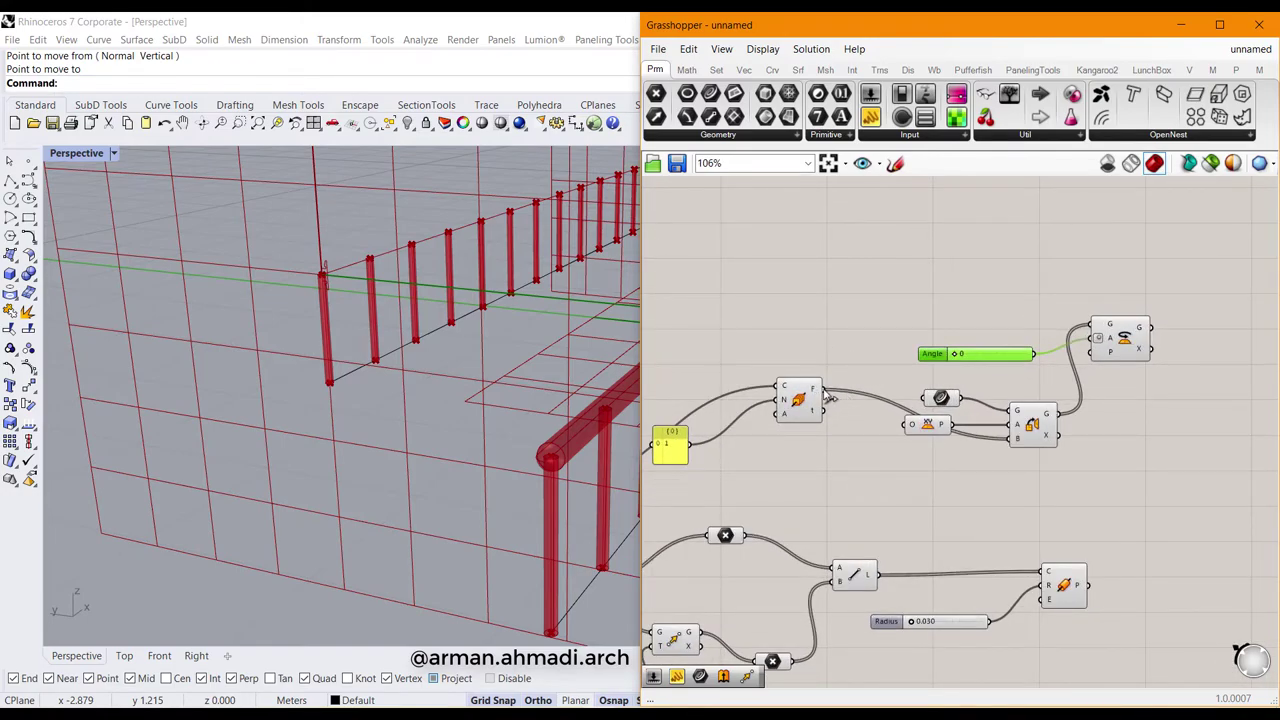
{"action": "left_click_drag", "start_coordinate": [808, 378], "coordinate": [1094, 352]}
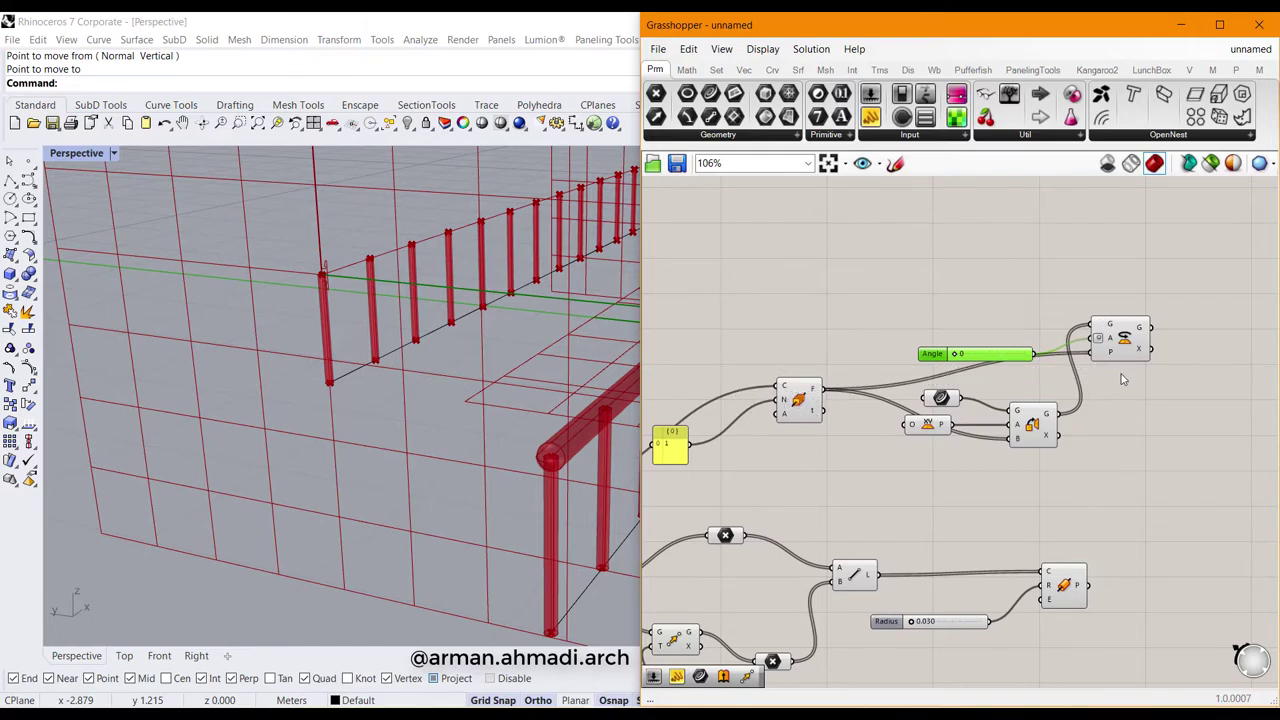
Step: Set the Angle slider to 180 and check the profile's rotation at the end of the top line
{"action": "right_click_drag", "start_coordinate": [1122, 379], "coordinate": [1043, 403]}
{"action": "scroll", "coordinate": [905, 393], "scroll_direction": "up", "scroll_amount": 5}
{"action": "double_click", "coordinate": [904, 393]}
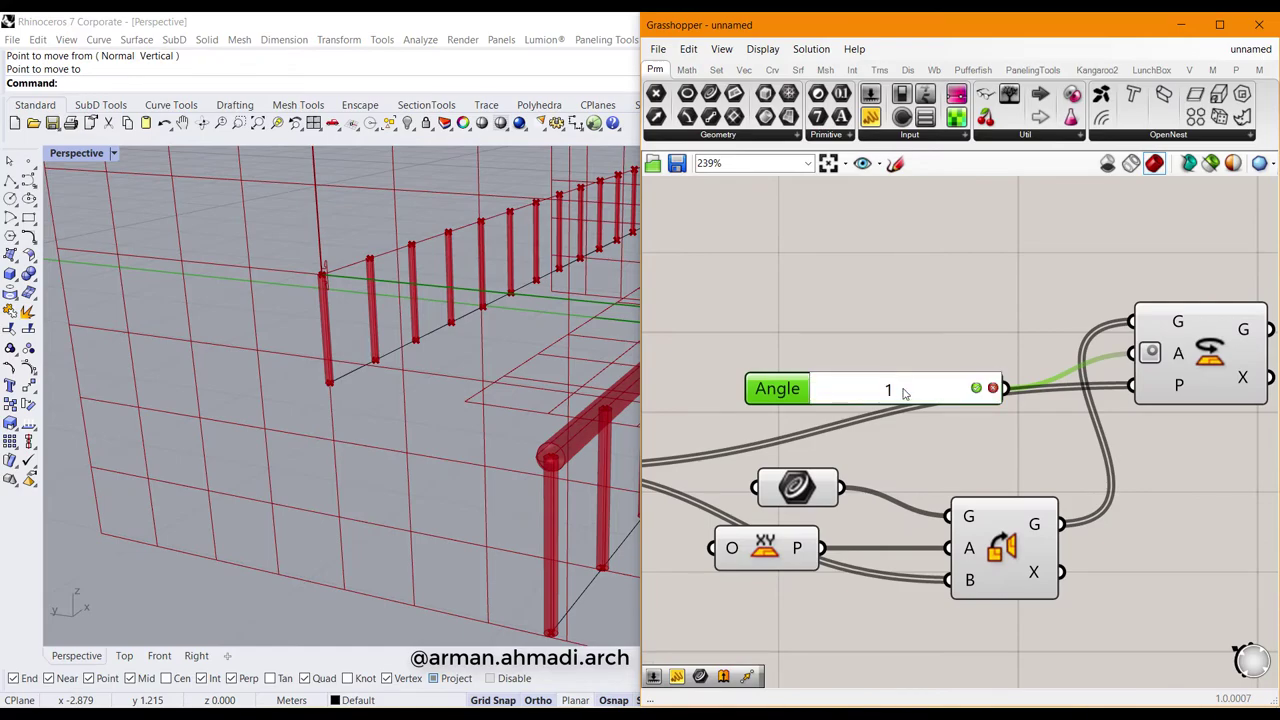
{"action": "key", "text": "Return"}
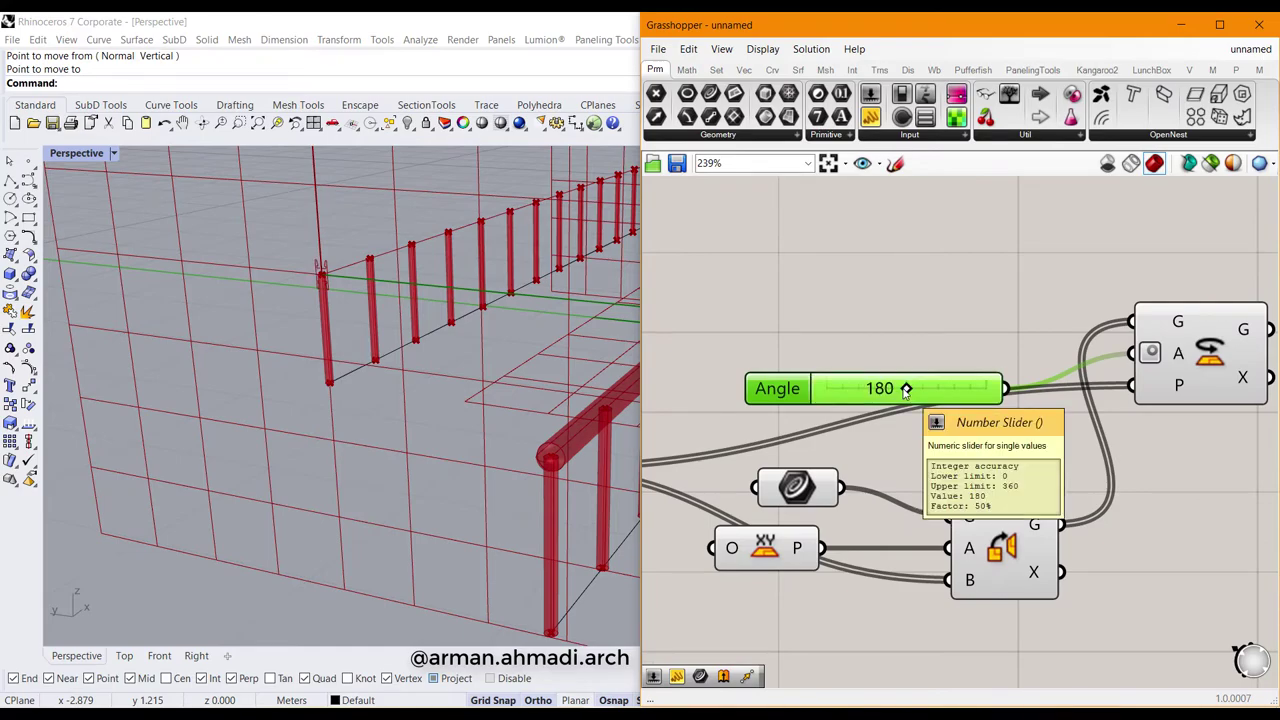
{"action": "scroll", "coordinate": [318, 294], "scroll_direction": "up", "scroll_amount": 5}
{"action": "right_click_drag", "start_coordinate": [295, 310], "coordinate": [221, 383]}
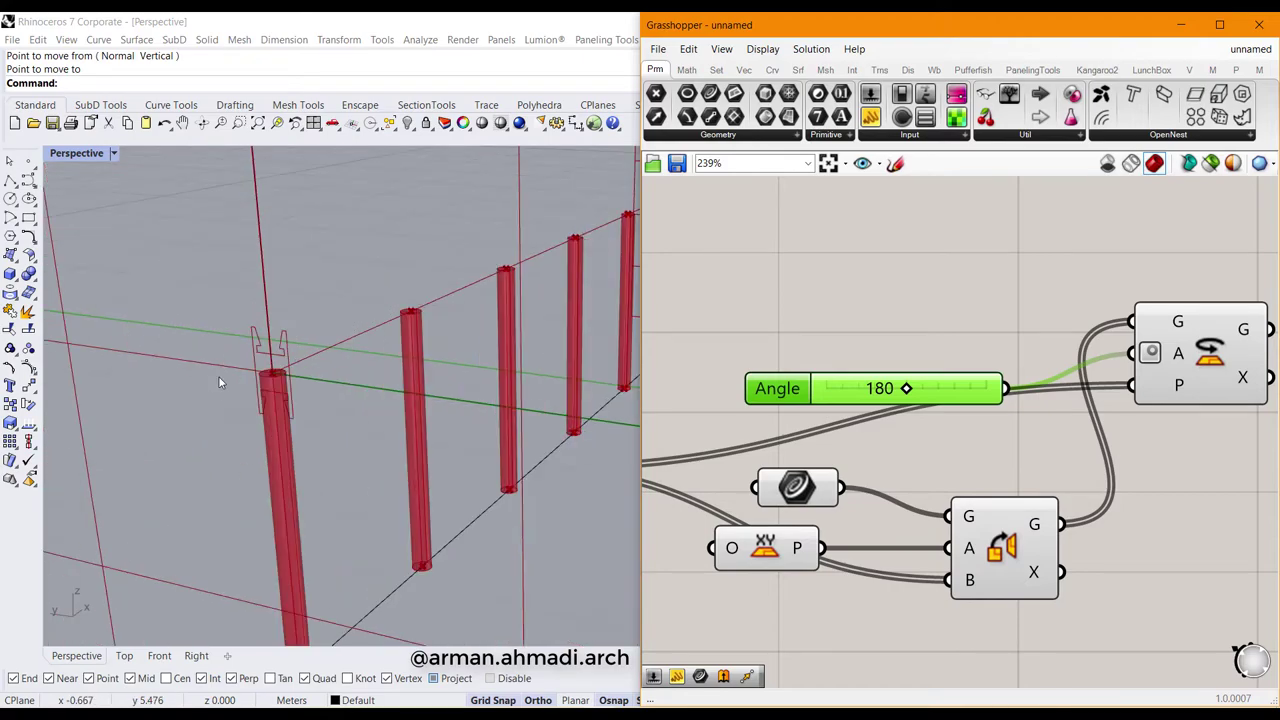
Step: Set the Angle slider to 270 and move it level with Rotate's Angle input
{"action": "left_click_drag", "start_coordinate": [906, 390], "coordinate": [946, 392]}
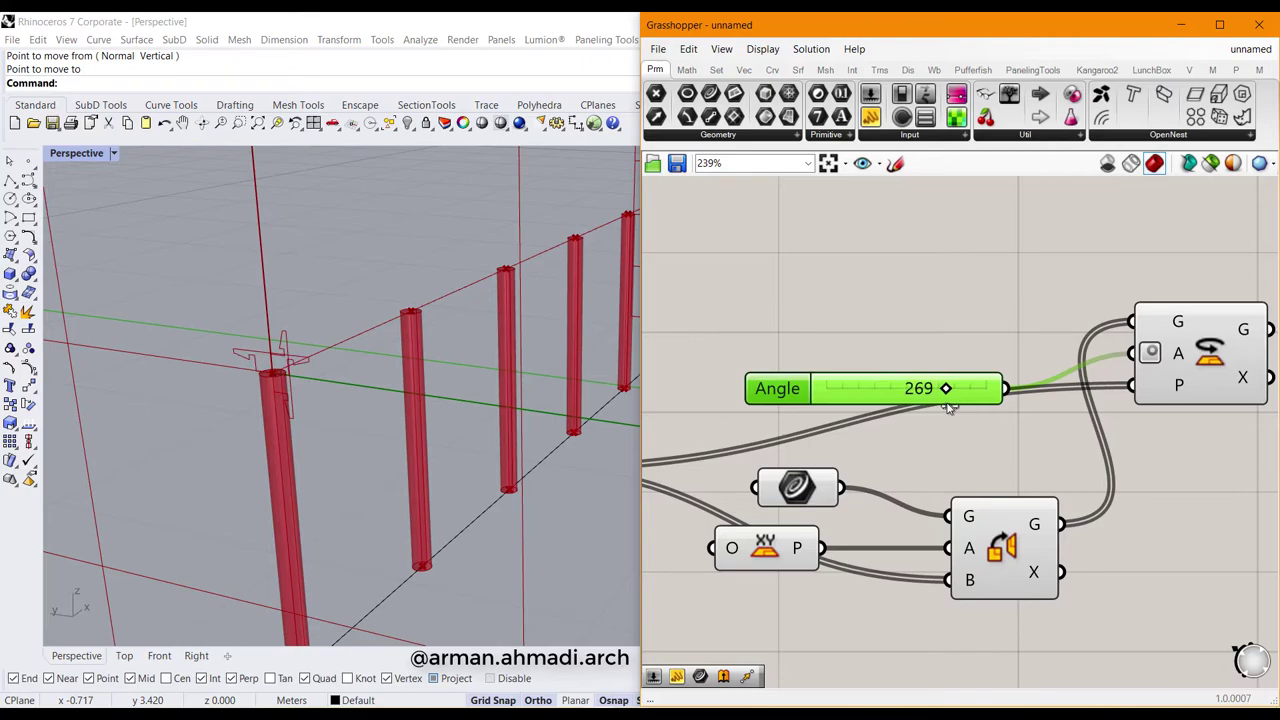
{"action": "double_click", "coordinate": [922, 392]}
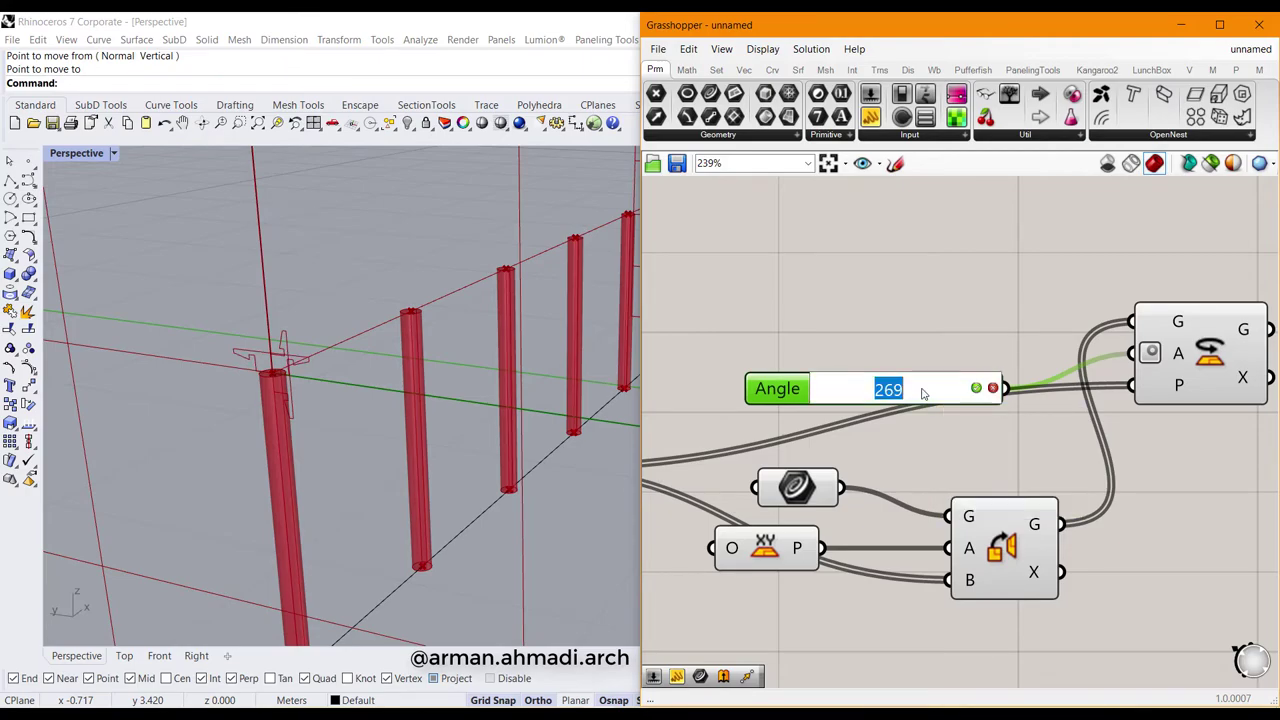
{"action": "key", "text": "Return"}
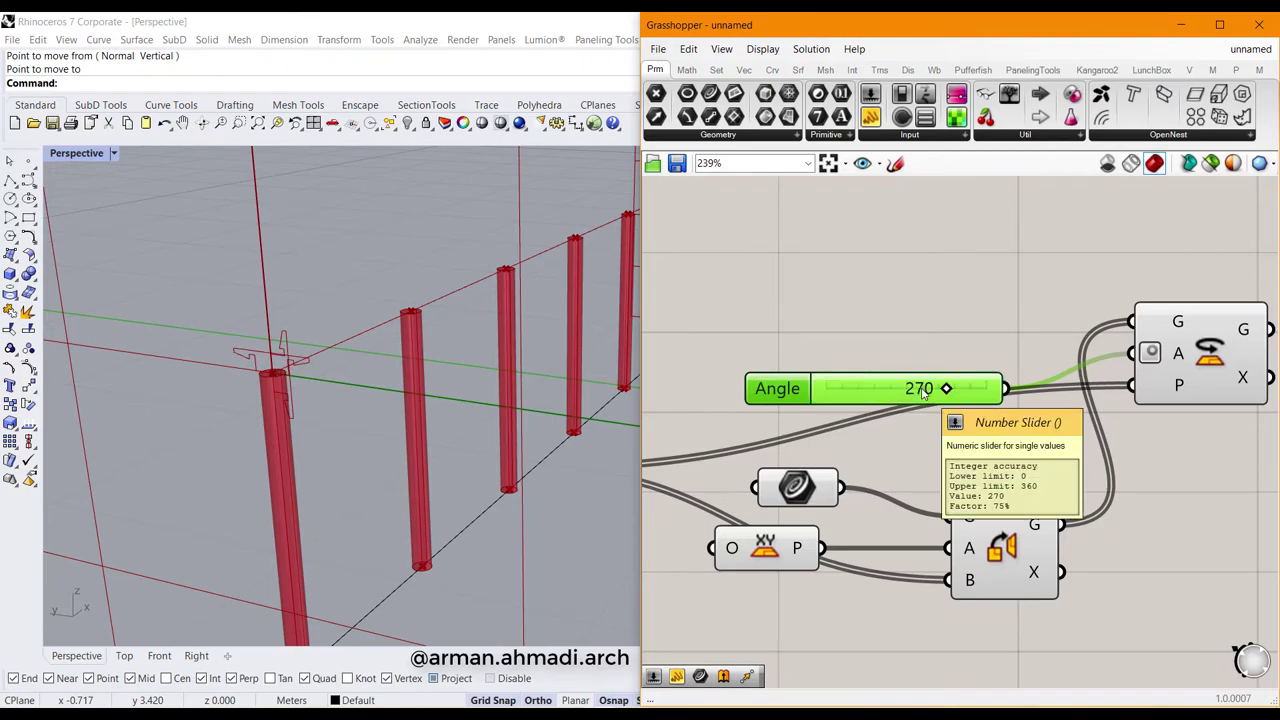
{"action": "right_click_drag", "start_coordinate": [985, 467], "coordinate": [806, 506]}
{"action": "left_click_drag", "start_coordinate": [791, 433], "coordinate": [797, 383]}
Step: Check the rotated profiles by selecting Rotate, and add a Sweep1 component beside it
{"action": "scroll", "coordinate": [832, 460], "scroll_direction": "down", "scroll_amount": 4}
{"action": "left_click", "coordinate": [938, 442]}
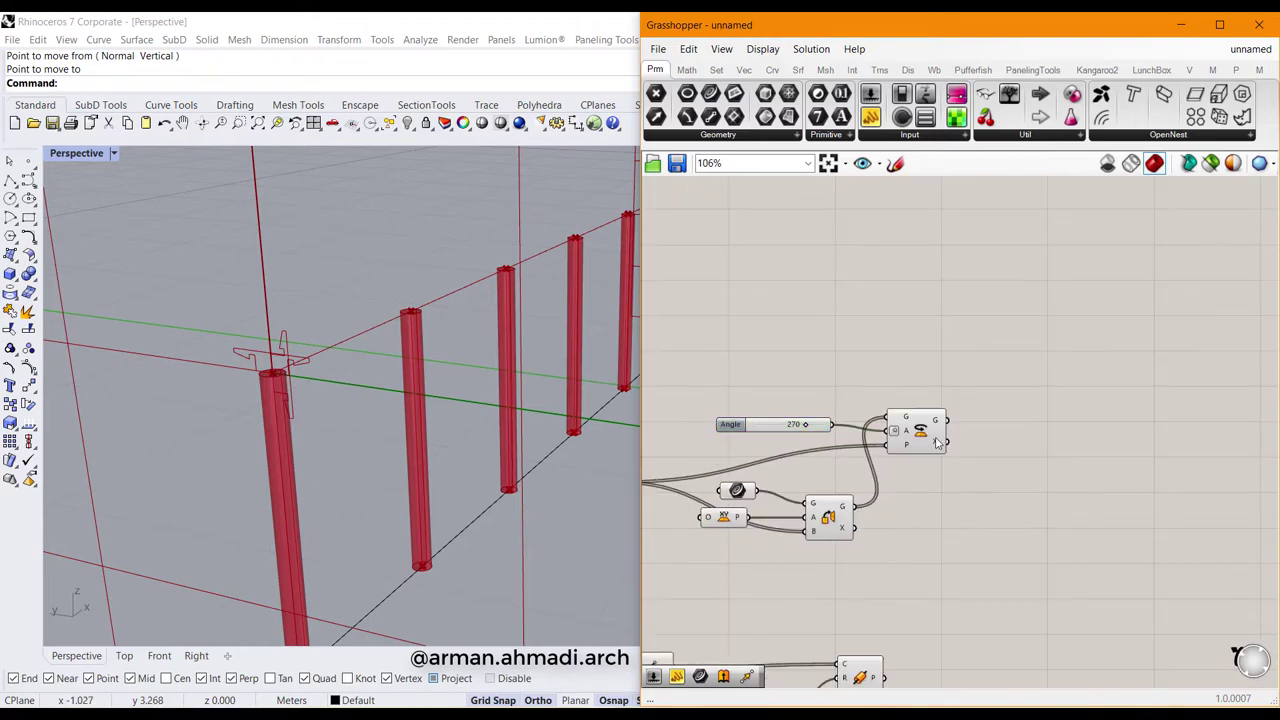
{"action": "left_click", "coordinate": [935, 432]}
{"action": "scroll", "coordinate": [475, 422], "scroll_direction": "down", "scroll_amount": 8}
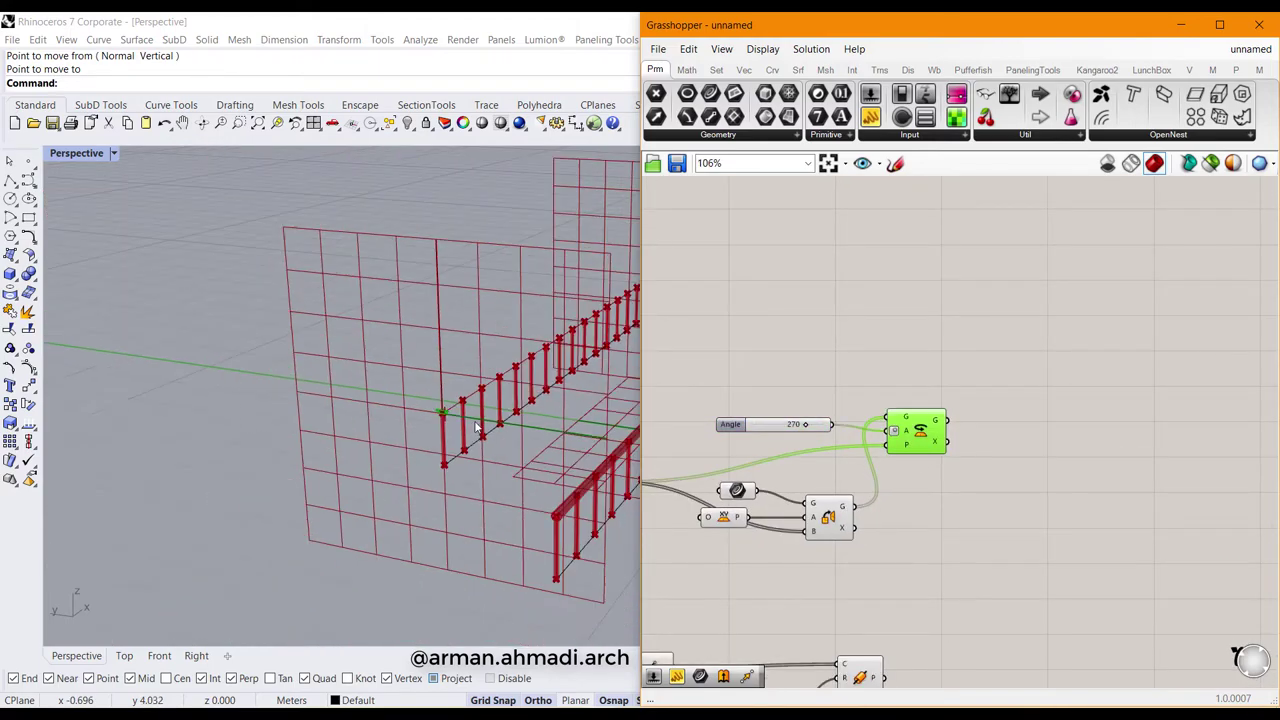
{"action": "double_click", "coordinate": [1005, 512]}
{"action": "type", "text": "swee"}
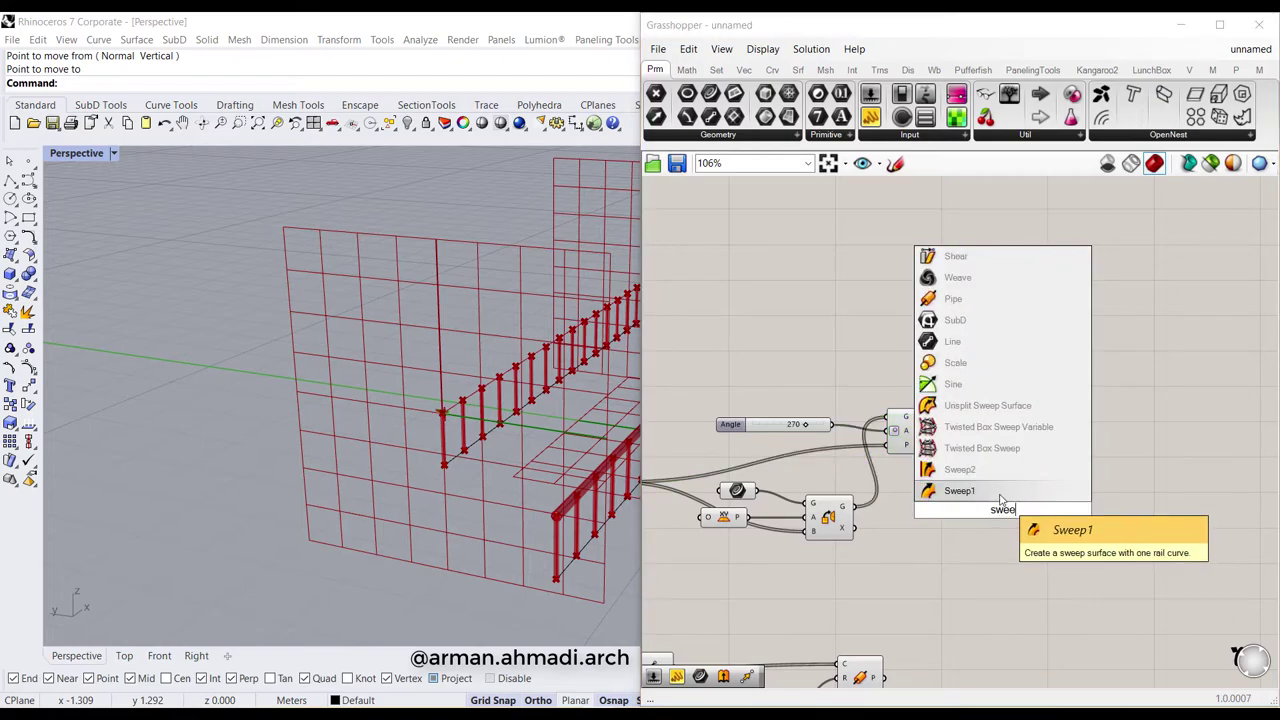
{"action": "key", "text": "Return"}
{"action": "left_click_drag", "start_coordinate": [1018, 490], "coordinate": [1080, 424]}
{"action": "scroll", "coordinate": [1013, 445], "scroll_direction": "up", "scroll_amount": 3}
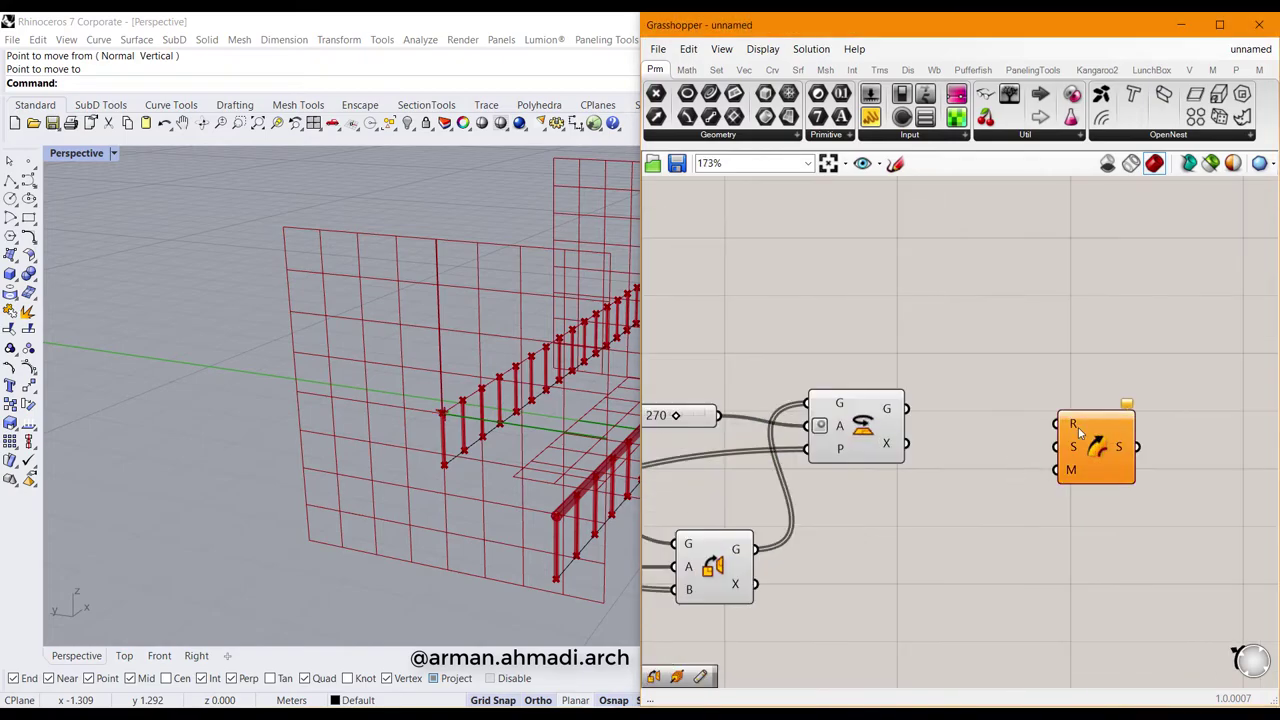
Step: Add a Curve parameter above the Perp Frames component and connect the top line's Move Geometry output to it
{"action": "scroll", "coordinate": [957, 480], "scroll_direction": "down", "scroll_amount": 5}
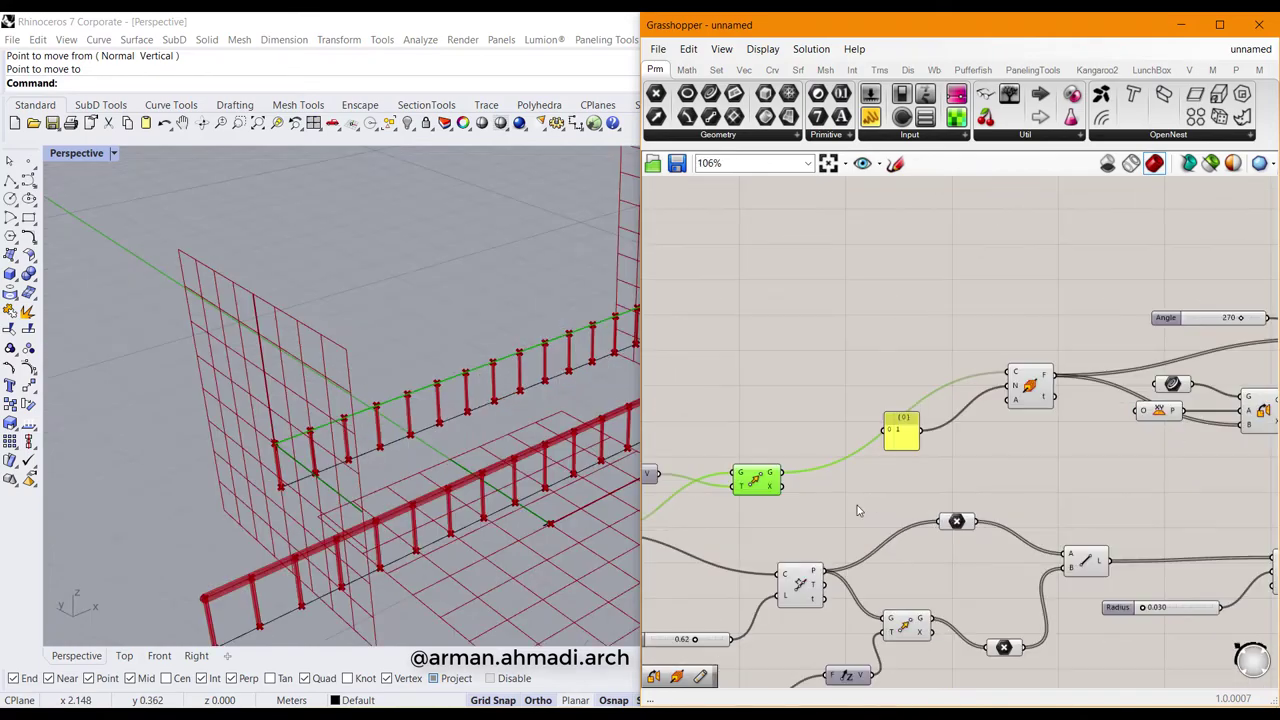
{"action": "right_click_drag", "start_coordinate": [857, 505], "coordinate": [789, 545]}
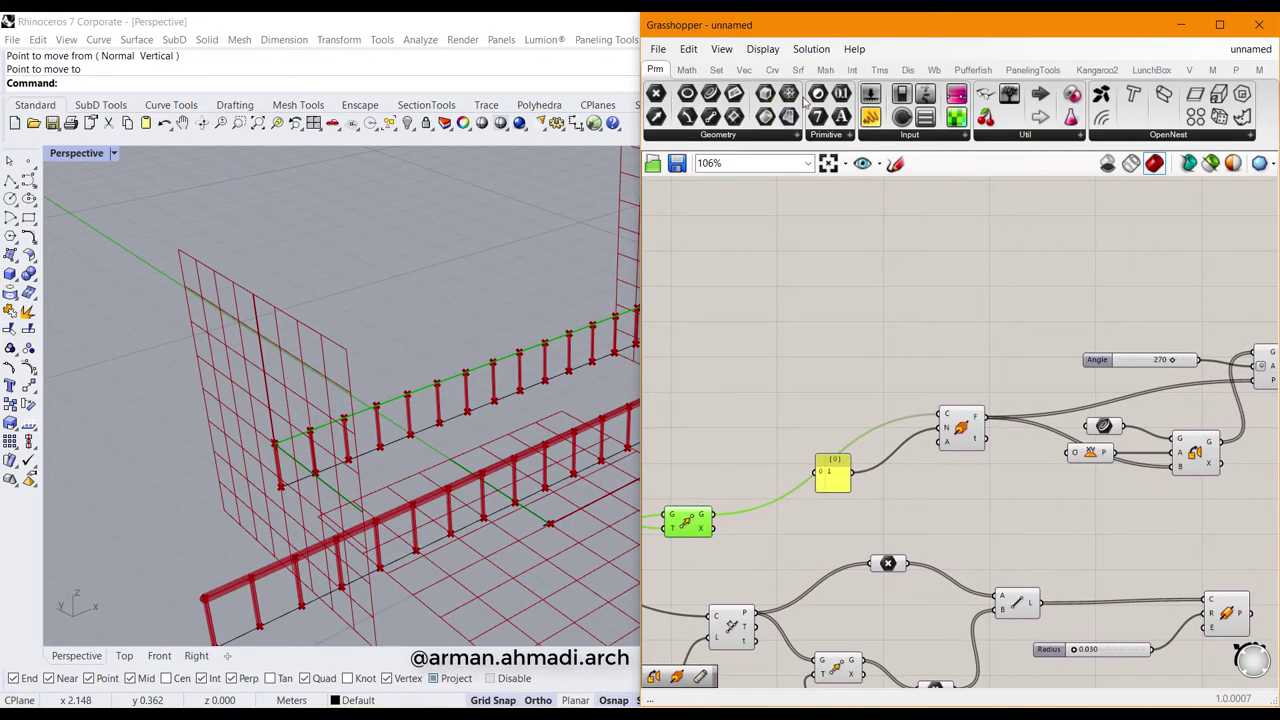
{"action": "left_click_drag", "start_coordinate": [878, 413], "coordinate": [880, 350]}
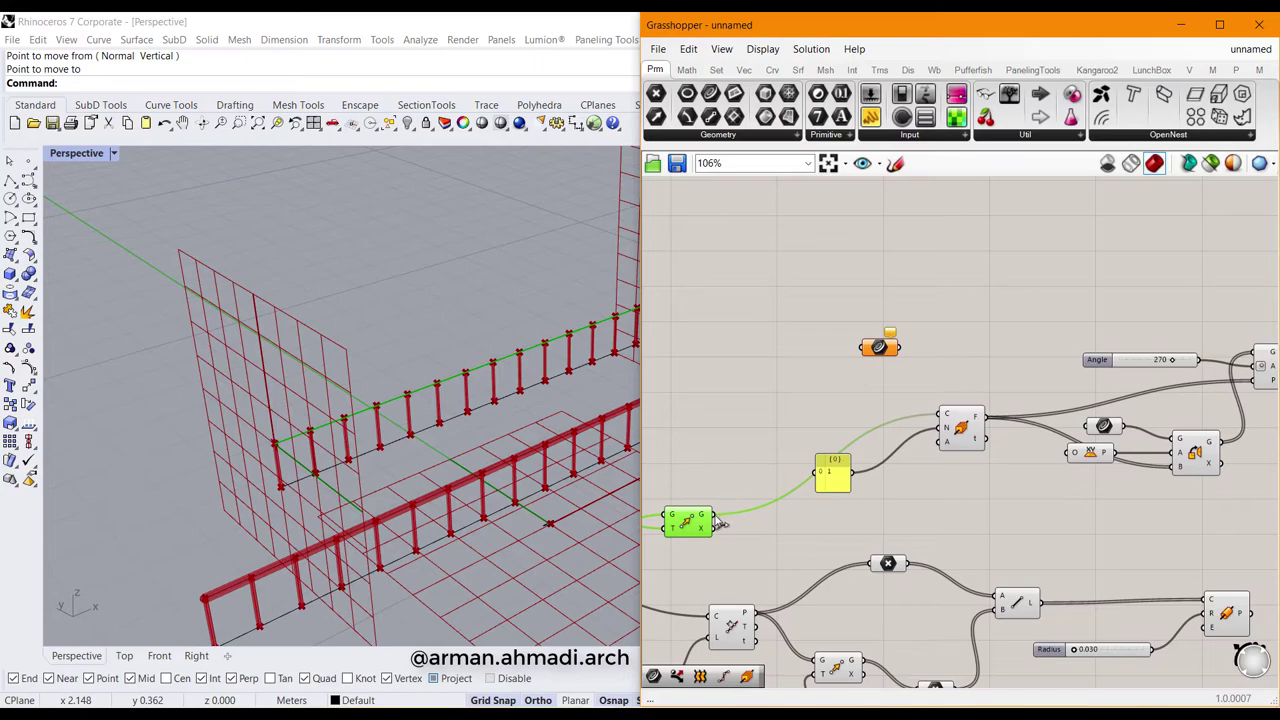
{"action": "left_click_drag", "start_coordinate": [718, 522], "coordinate": [866, 347]}
Step: Connect the new Curve parameter to Sweep1's Rail input and move Sweep1 higher on the canvas
{"action": "right_click_drag", "start_coordinate": [940, 429], "coordinate": [838, 470]}
{"action": "right_click_drag", "start_coordinate": [921, 406], "coordinate": [857, 413]}
{"action": "left_click_drag", "start_coordinate": [718, 398], "coordinate": [1228, 416]}
{"action": "right_click_drag", "start_coordinate": [1139, 501], "coordinate": [986, 520]}
{"action": "left_click_drag", "start_coordinate": [1121, 448], "coordinate": [1125, 375]}
Step: Connect Rotate's Geometry output to Sweep1's Sections input and inspect the swept rail on the second handrail
{"action": "scroll", "coordinate": [1105, 365], "scroll_direction": "up", "scroll_amount": 2}
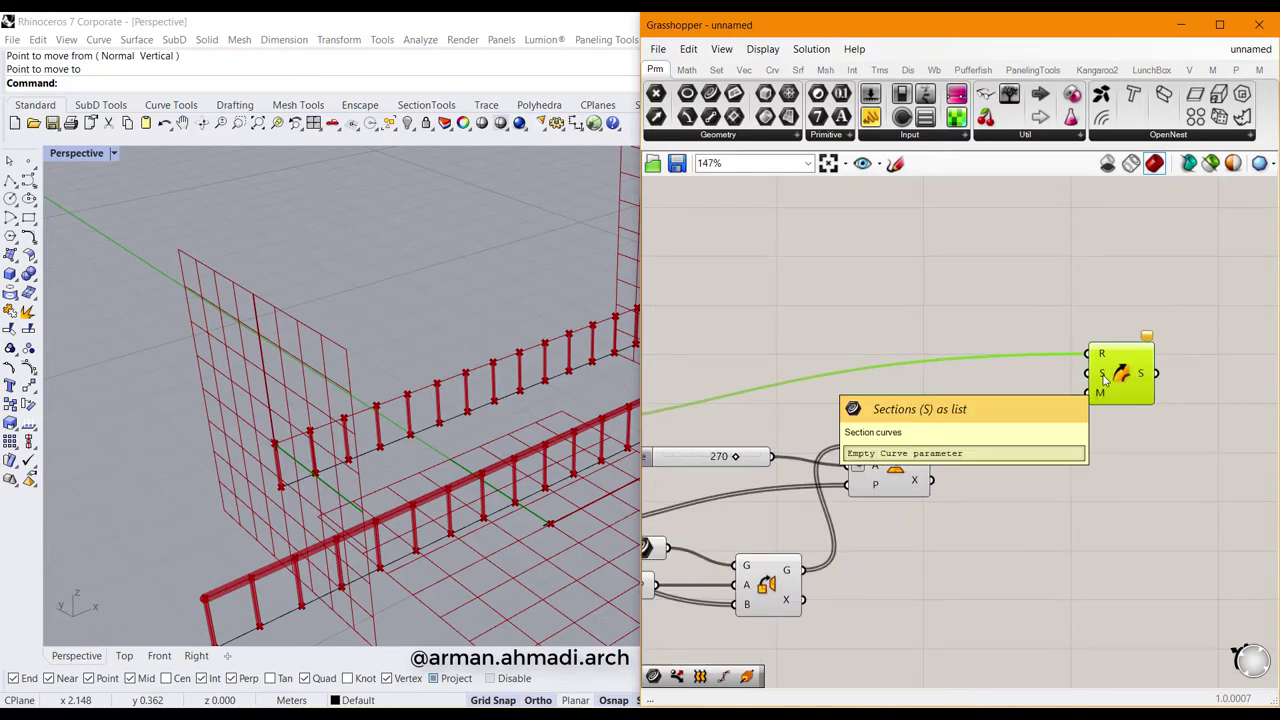
{"action": "left_click", "coordinate": [915, 462]}
{"action": "left_click_drag", "start_coordinate": [932, 451], "coordinate": [1087, 373]}
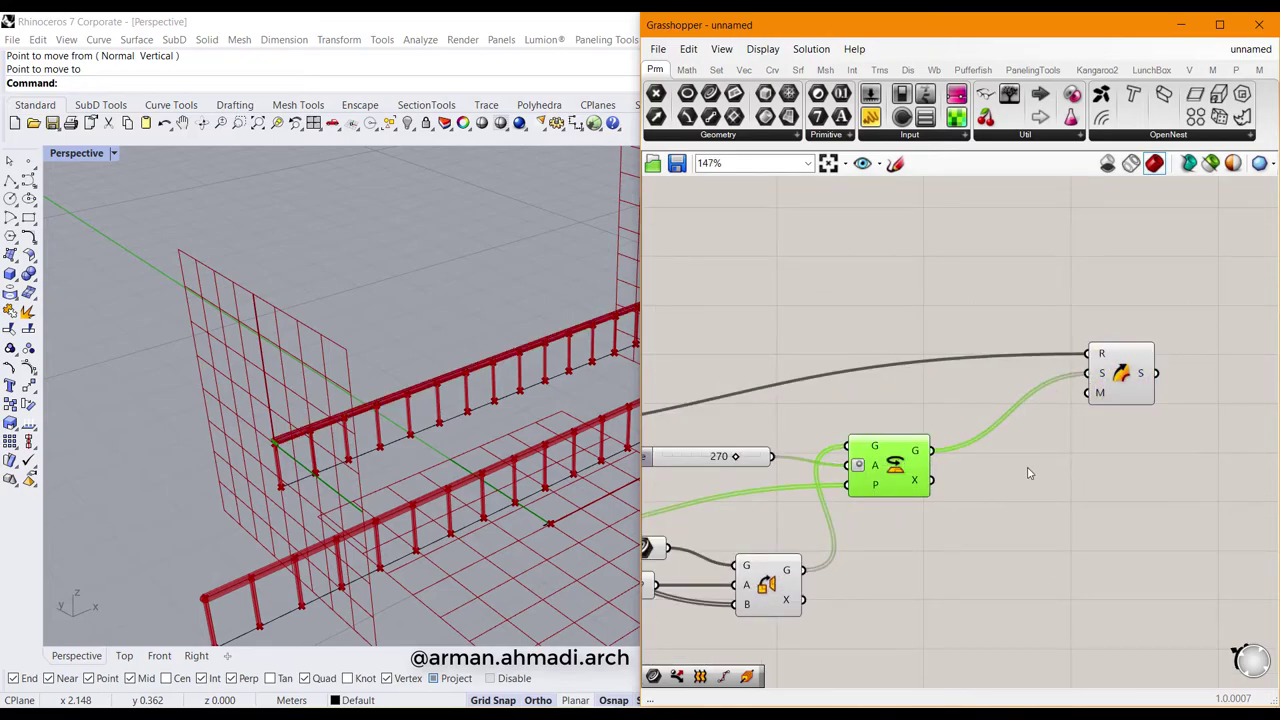
{"action": "scroll", "coordinate": [440, 424], "scroll_direction": "down", "scroll_amount": 8}
{"action": "right_click_drag", "start_coordinate": [464, 432], "coordinate": [500, 392]}
{"action": "scroll", "coordinate": [490, 400], "scroll_direction": "up", "scroll_amount": 8}
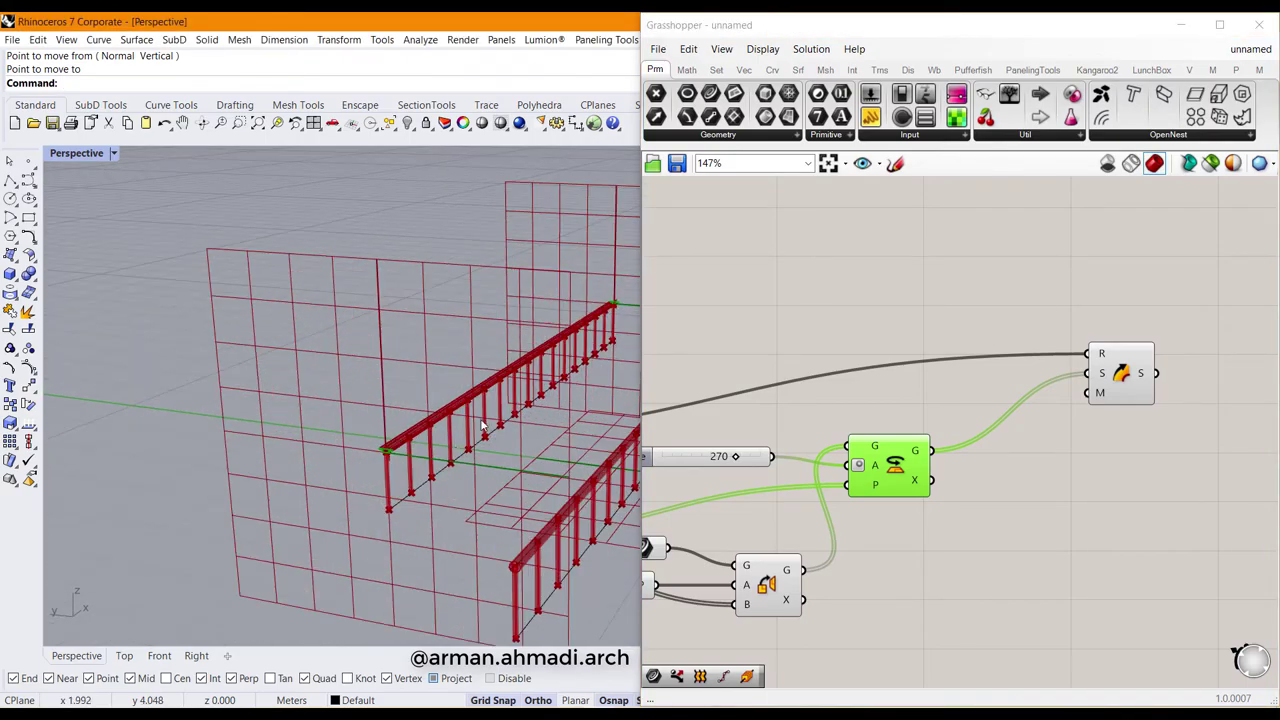
{"action": "scroll", "coordinate": [455, 370], "scroll_direction": "up", "scroll_amount": 10}
{"action": "scroll", "coordinate": [391, 456], "scroll_direction": "down", "scroll_amount": 10}
{"action": "right_click_drag", "start_coordinate": [510, 440], "coordinate": [479, 443]}
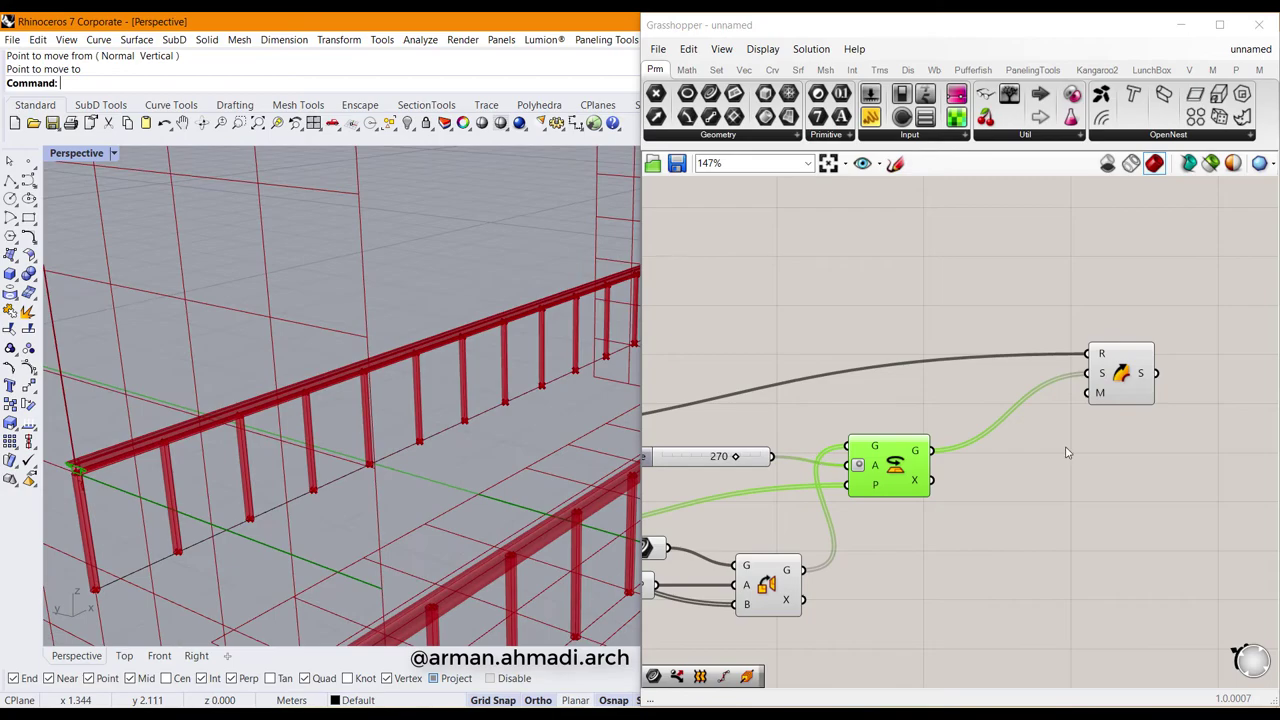
Step: Add a Cap Holes component beside Sweep1 and connect the swept surface to its Brep input
{"action": "right_click_drag", "start_coordinate": [1173, 431], "coordinate": [951, 443]}
{"action": "left_click", "coordinate": [949, 475]}
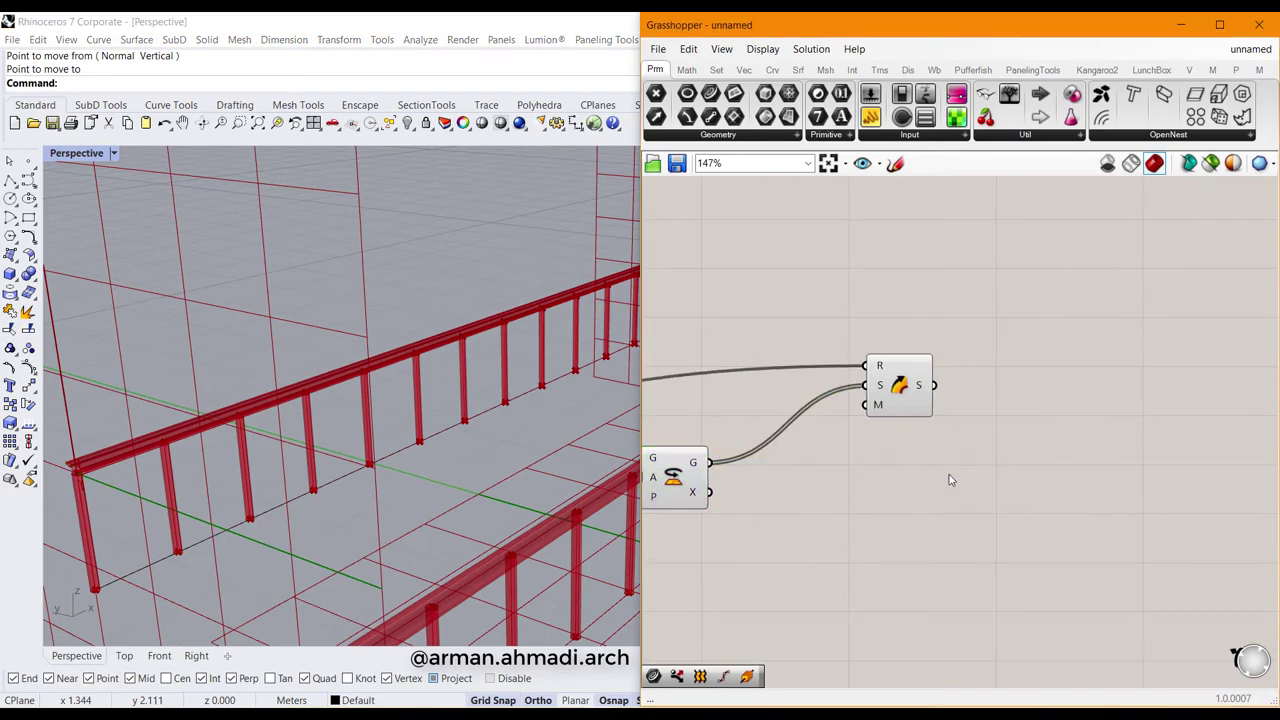
{"action": "double_click", "coordinate": [1004, 461]}
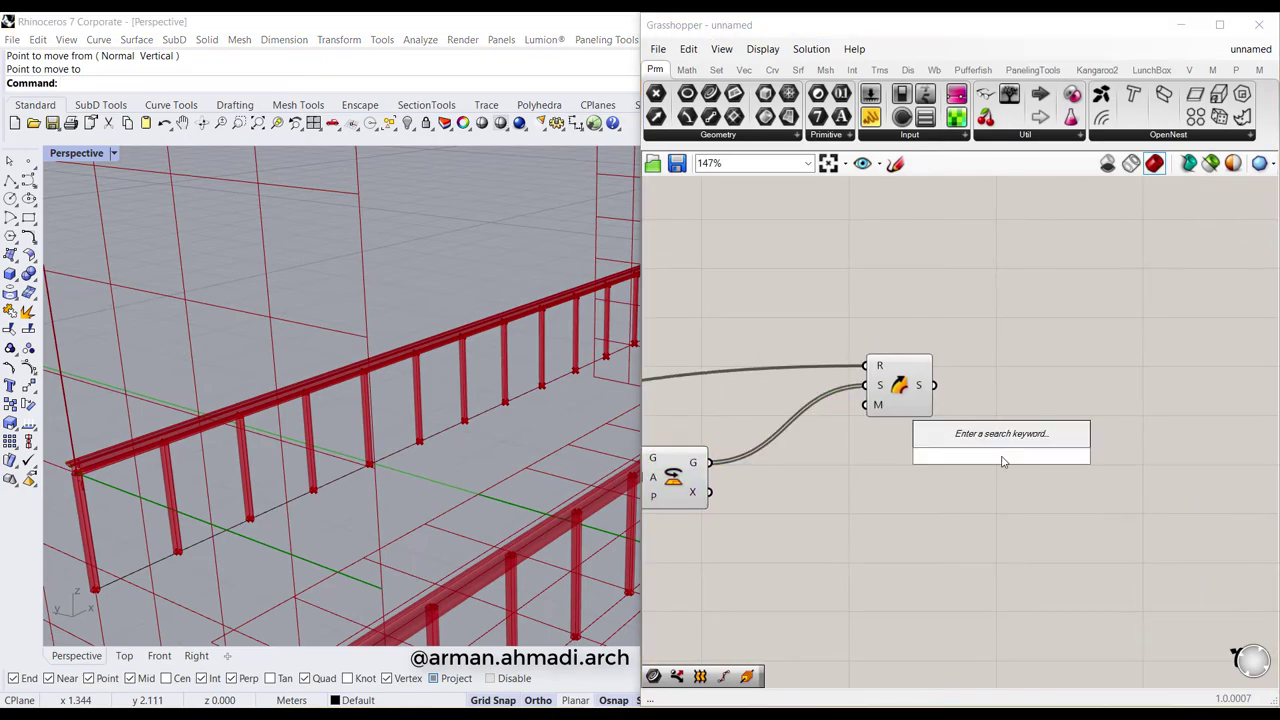
{"action": "type", "text": "cap"}
{"action": "key", "text": "Return"}
{"action": "scroll", "coordinate": [1004, 461], "scroll_direction": "up", "scroll_amount": 1}
{"action": "left_click_drag", "start_coordinate": [1005, 461], "coordinate": [1011, 403]}
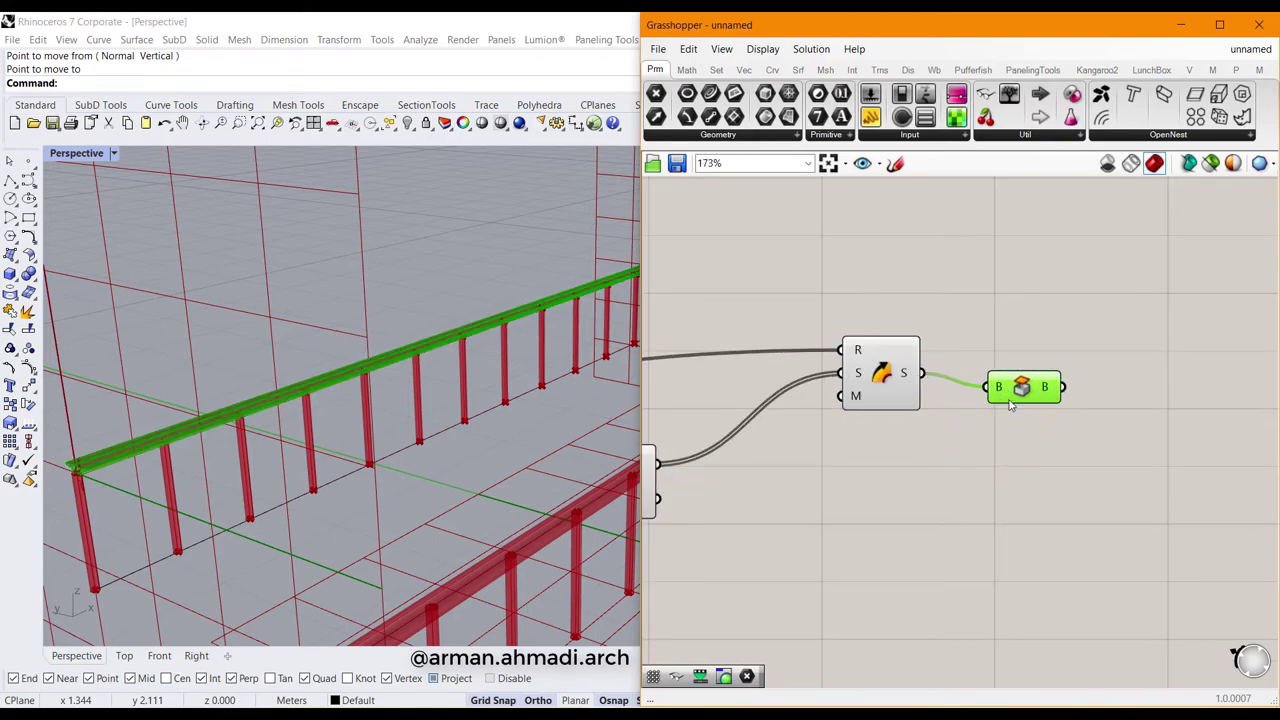
Step: Bake the capped rail to Layer 03 with grouping enabled
{"action": "right_click", "coordinate": [1021, 390]}
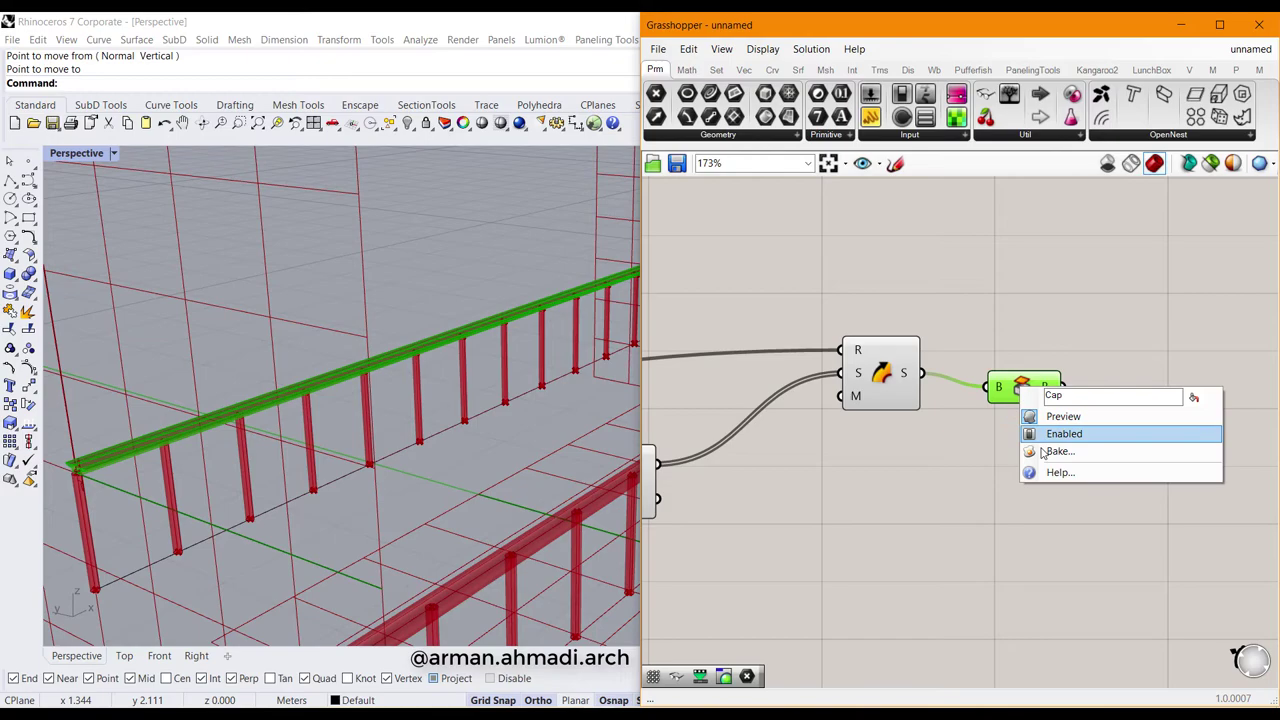
{"action": "left_click", "coordinate": [1048, 456]}
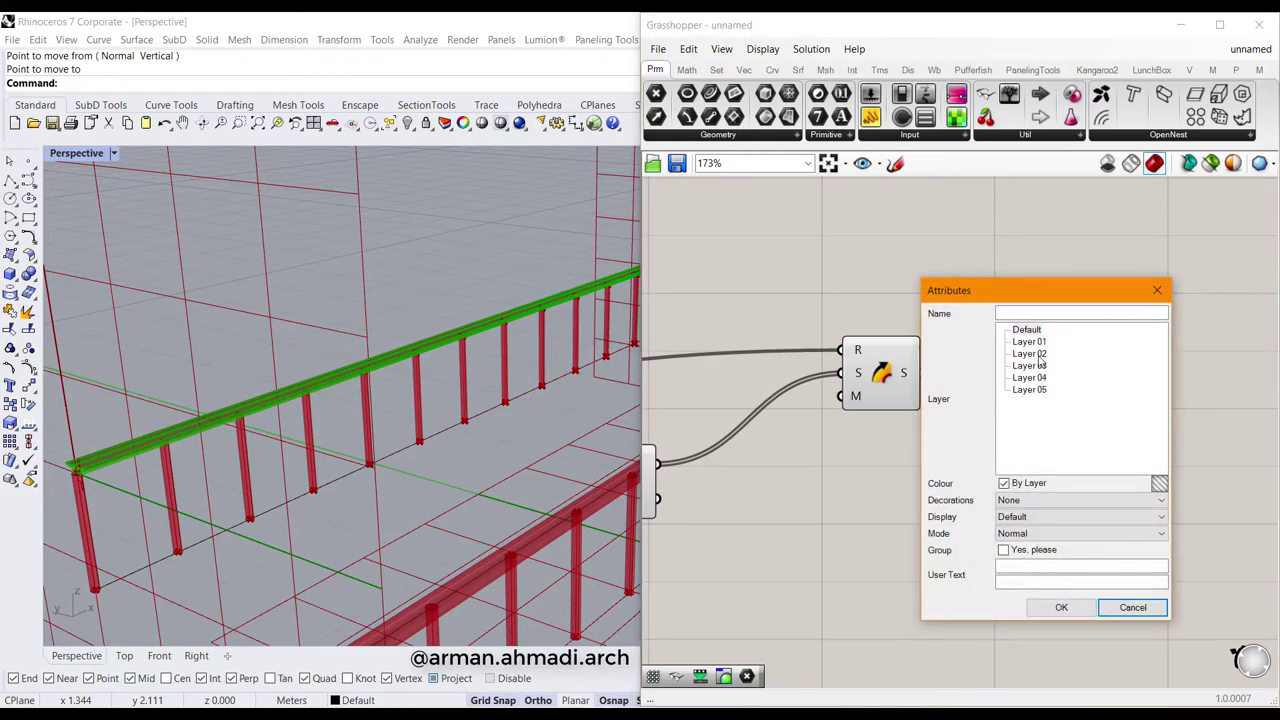
{"action": "left_click", "coordinate": [1038, 368]}
{"action": "left_click", "coordinate": [1003, 550]}
{"action": "left_click", "coordinate": [1040, 608]}
Step: Bake the second handrail's post pipes from the Pipe component to Layer 05
{"action": "scroll", "coordinate": [939, 507], "scroll_direction": "down", "scroll_amount": 4}
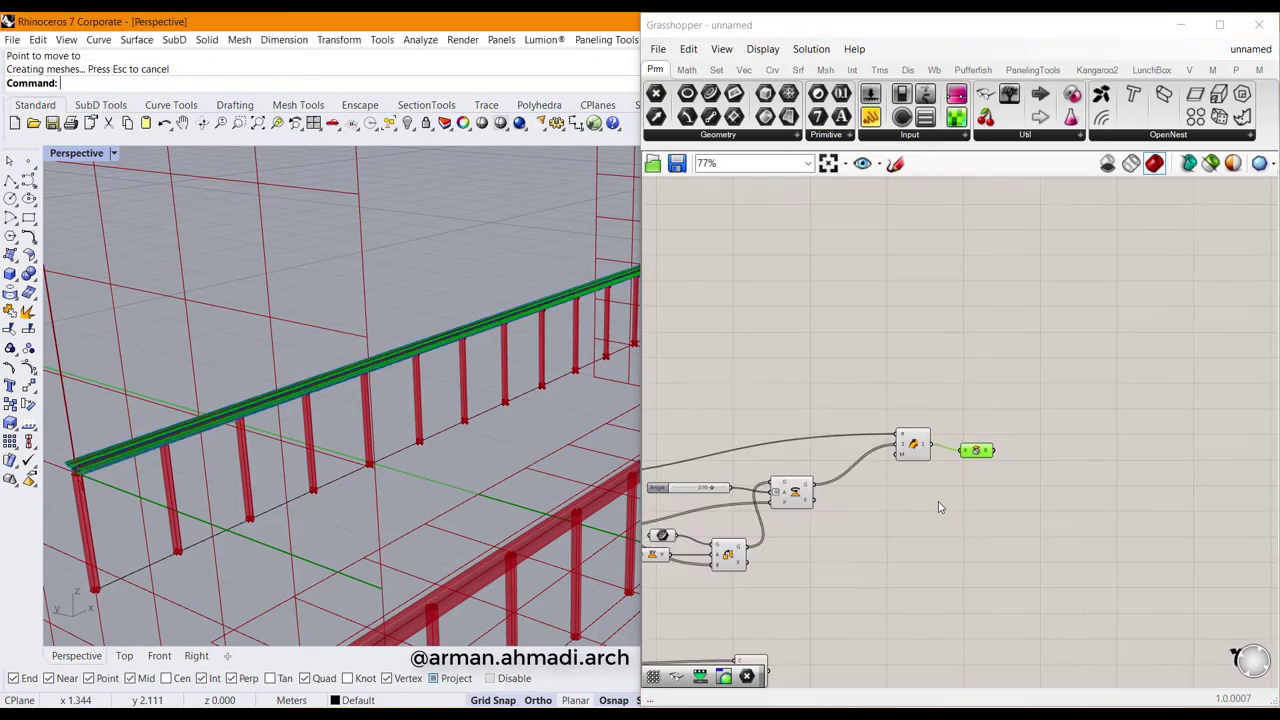
{"action": "scroll", "coordinate": [874, 447], "scroll_direction": "down", "scroll_amount": 4}
{"action": "right_click_drag", "start_coordinate": [819, 541], "coordinate": [935, 506]}
{"action": "scroll", "coordinate": [935, 506], "scroll_direction": "up", "scroll_amount": 4}
{"action": "left_click", "coordinate": [935, 507]}
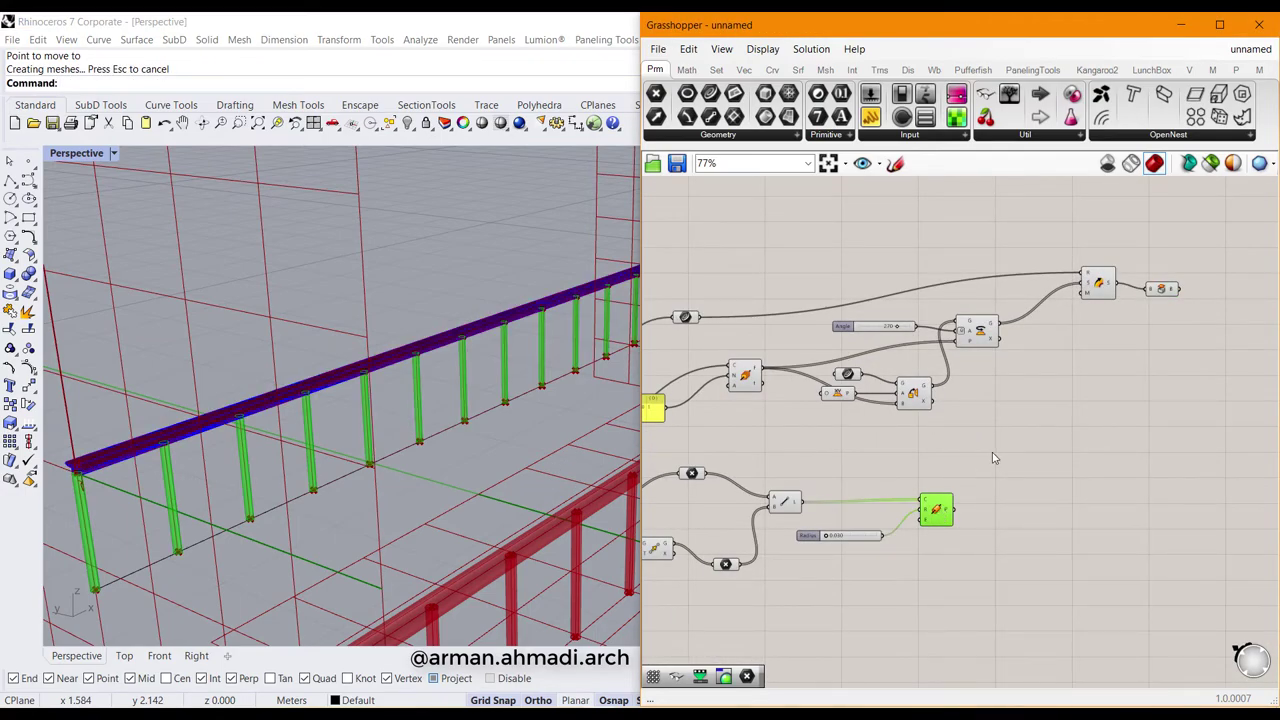
{"action": "right_click", "coordinate": [935, 512]}
{"action": "left_click", "coordinate": [965, 574]}
{"action": "left_click", "coordinate": [944, 470]}
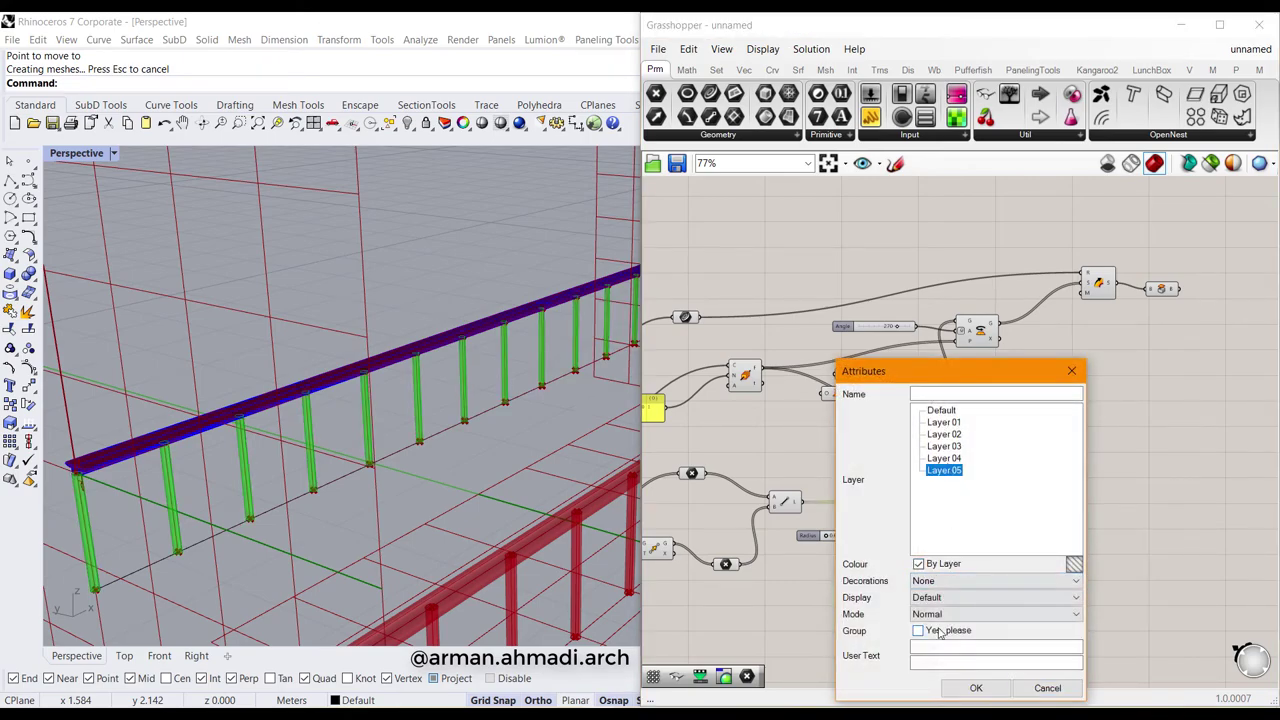
{"action": "left_click", "coordinate": [976, 688]}
{"action": "scroll", "coordinate": [981, 585], "scroll_direction": "down", "scroll_amount": 3}
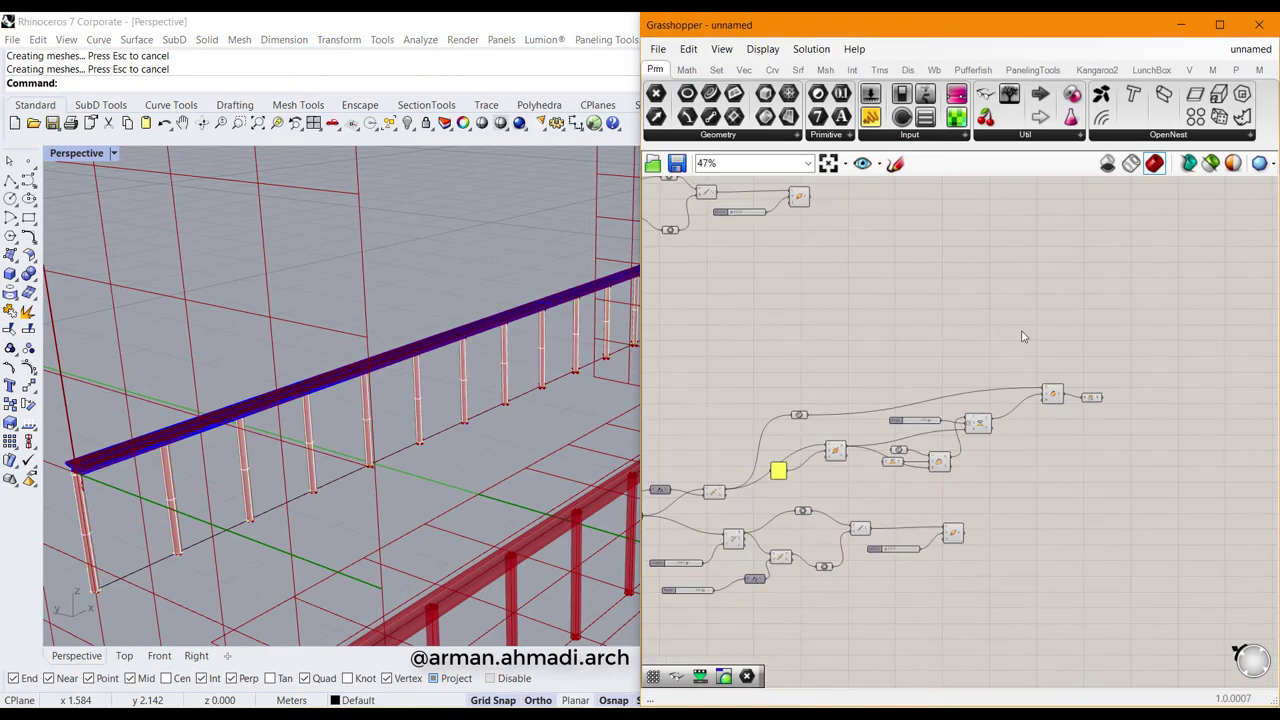
Step: Close the Grasshopper window and view the baked second handrail in Rhino's Perspective viewport
{"action": "scroll", "coordinate": [975, 546], "scroll_direction": "up", "scroll_amount": 5}
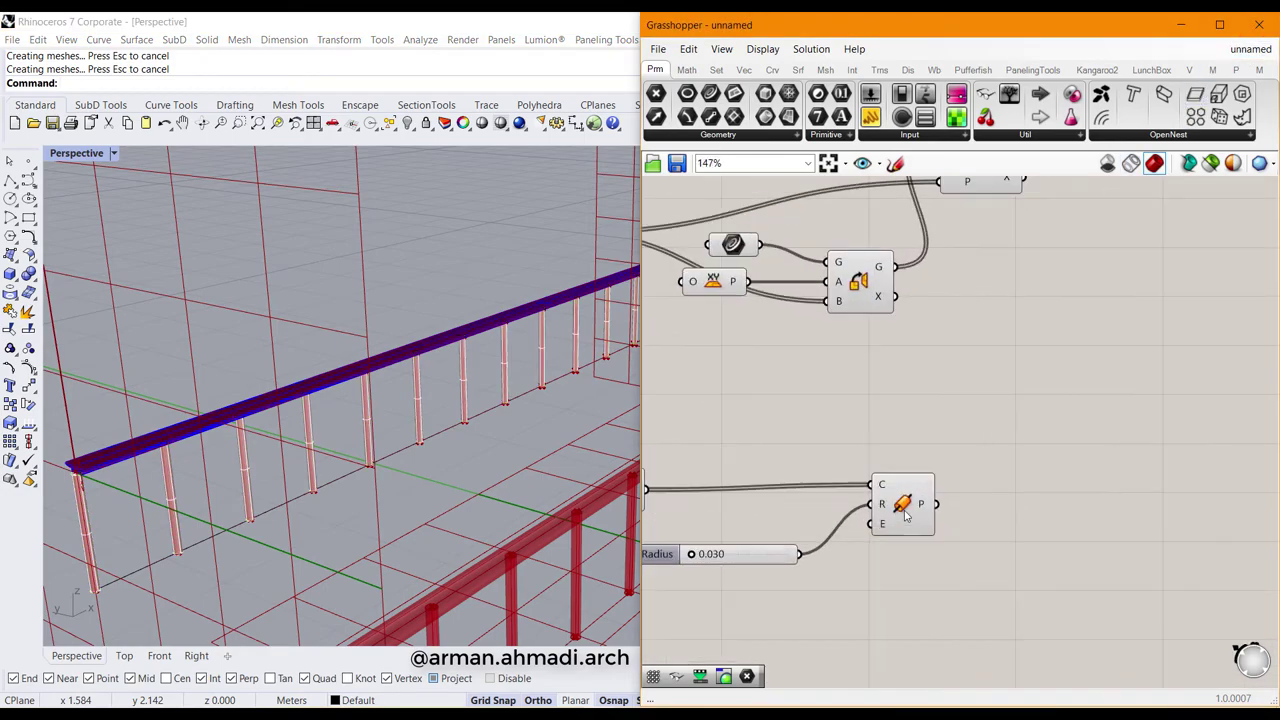
{"action": "left_click", "coordinate": [903, 524]}
{"action": "left_click", "coordinate": [1258, 24]}
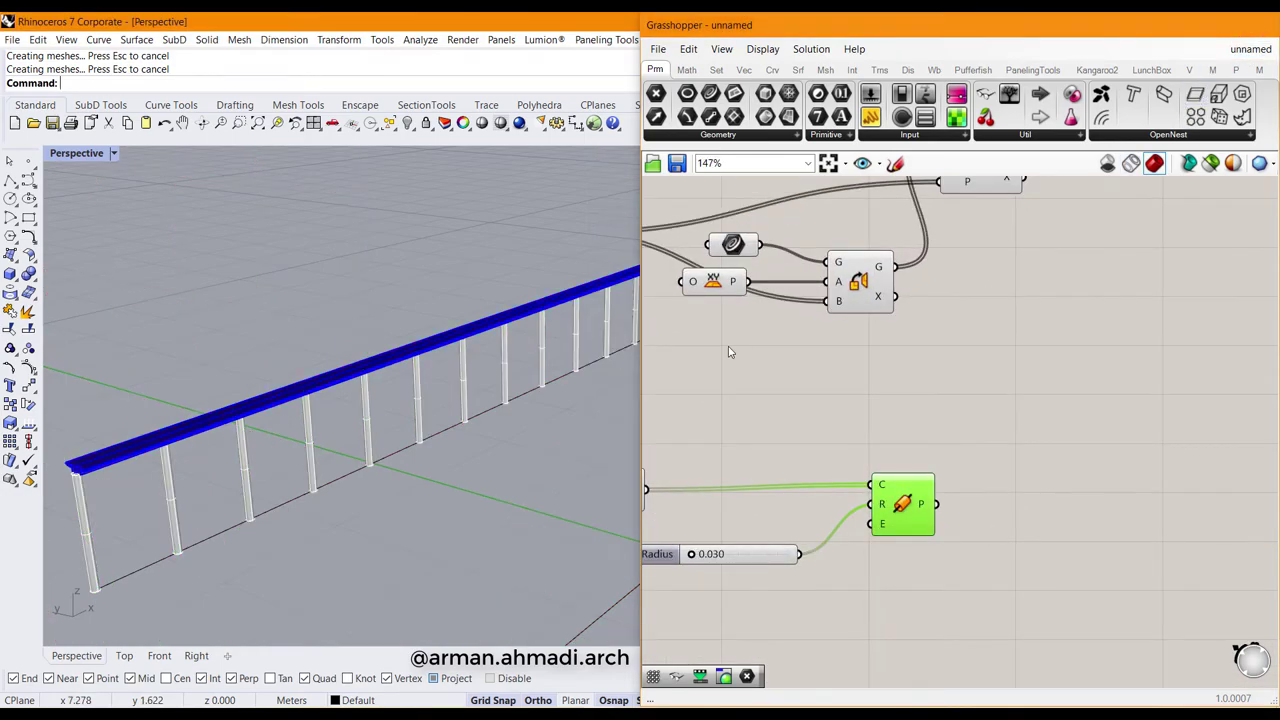
{"action": "scroll", "coordinate": [725, 403], "scroll_direction": "down", "scroll_amount": 5}
{"action": "mouse_move", "coordinate": [725, 403]}
{"action": "right_mouse_down"}
{"action": "mouse_move", "coordinate": [600, 414]}
{"action": "mouse_move", "coordinate": [754, 391]}
{"action": "mouse_move", "coordinate": [646, 366]}
{"action": "mouse_move", "coordinate": [714, 397]}
{"action": "right_mouse_up"}
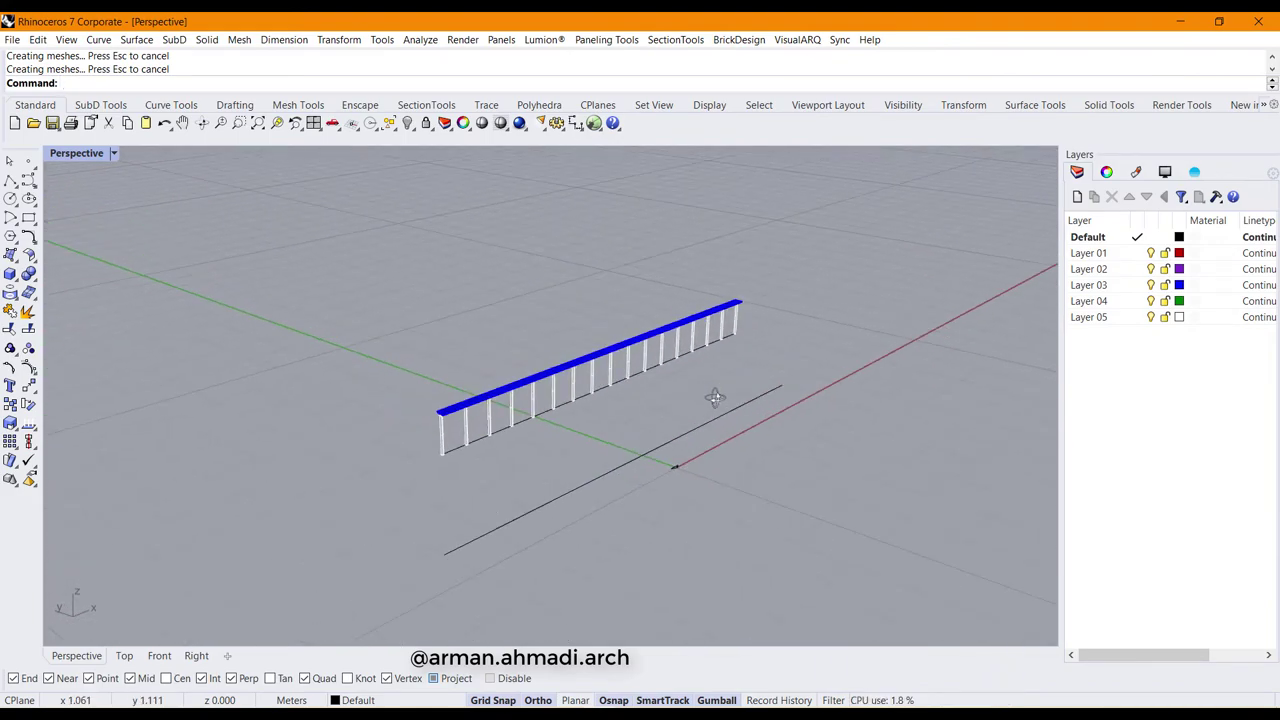
Step: Unhide the first handrail's rail and posts with Show Selected so both handrails are displayed together
{"action": "left_click", "coordinate": [409, 124]}
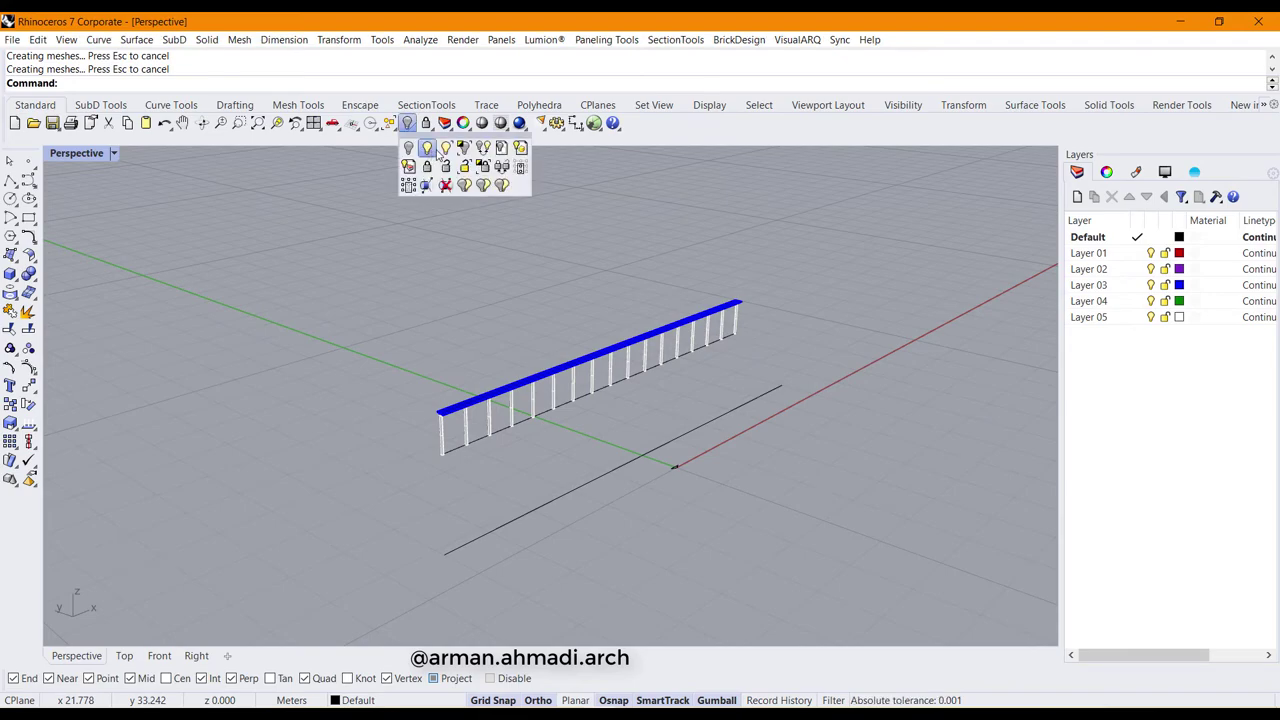
{"action": "left_click", "coordinate": [430, 148]}
{"action": "left_click", "coordinate": [620, 431]}
{"action": "left_click", "coordinate": [622, 448]}
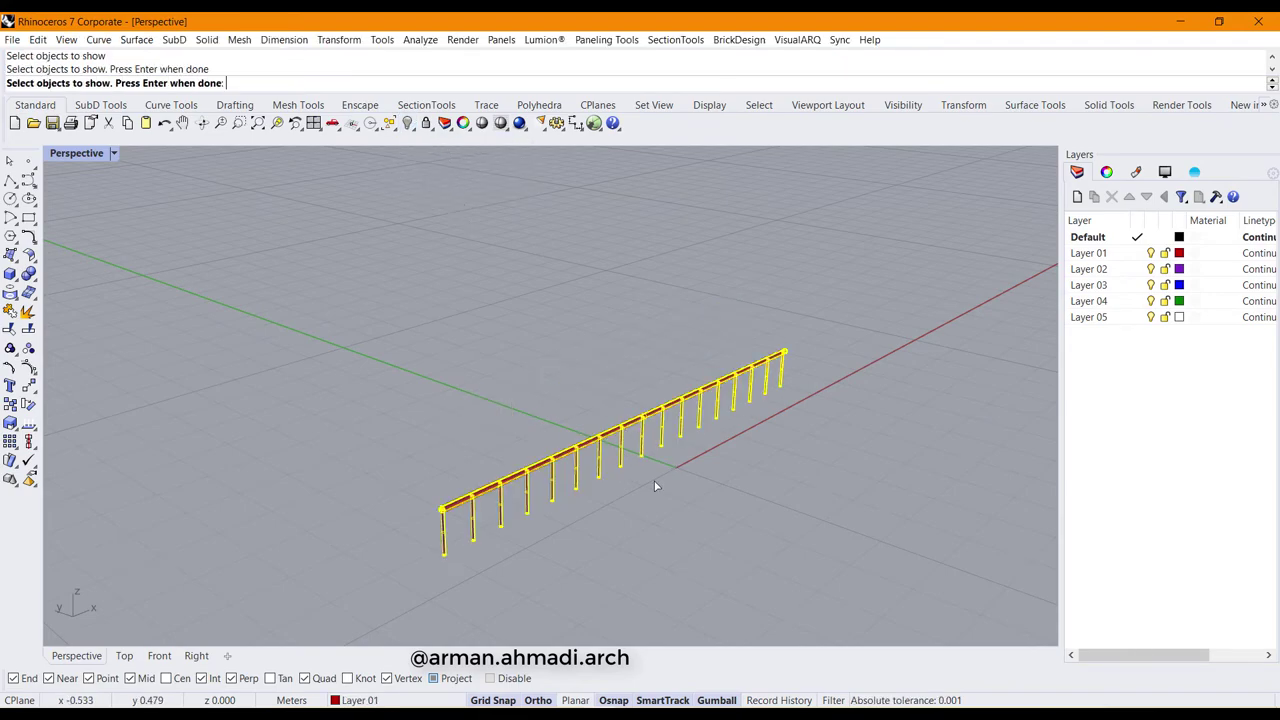
{"action": "right_click", "coordinate": [655, 481]}
{"action": "scroll", "coordinate": [687, 489], "scroll_direction": "down", "scroll_amount": 5}
{"action": "right_click_drag", "start_coordinate": [722, 498], "coordinate": [662, 462]}
{"action": "scroll", "coordinate": [656, 454], "scroll_direction": "up", "scroll_amount": 6}
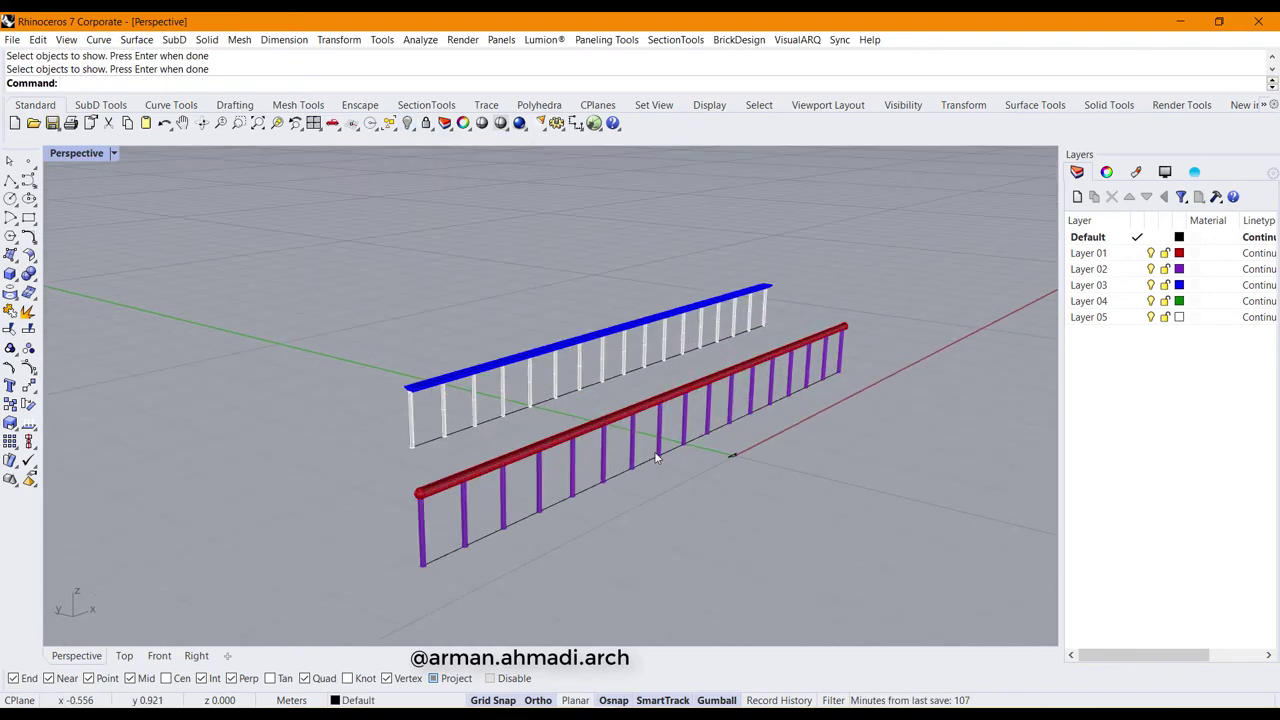
{"action": "mouse_move", "coordinate": [480, 415]}
{"action": "right_mouse_down"}
{"action": "mouse_move", "coordinate": [594, 430]}
{"action": "mouse_move", "coordinate": [500, 400]}
{"action": "right_mouse_up"}
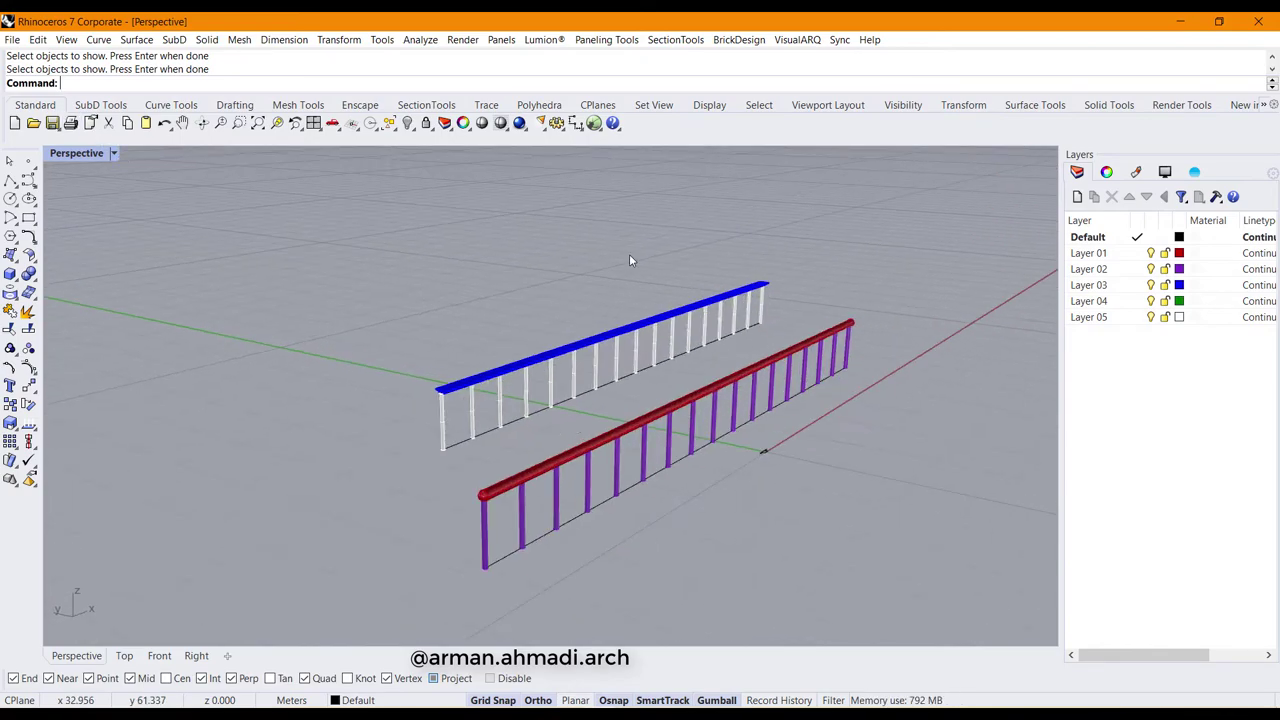
Step: Set the layer colours of Layer 01 and Layer 02 to black
{"action": "left_click", "coordinate": [1180, 254]}
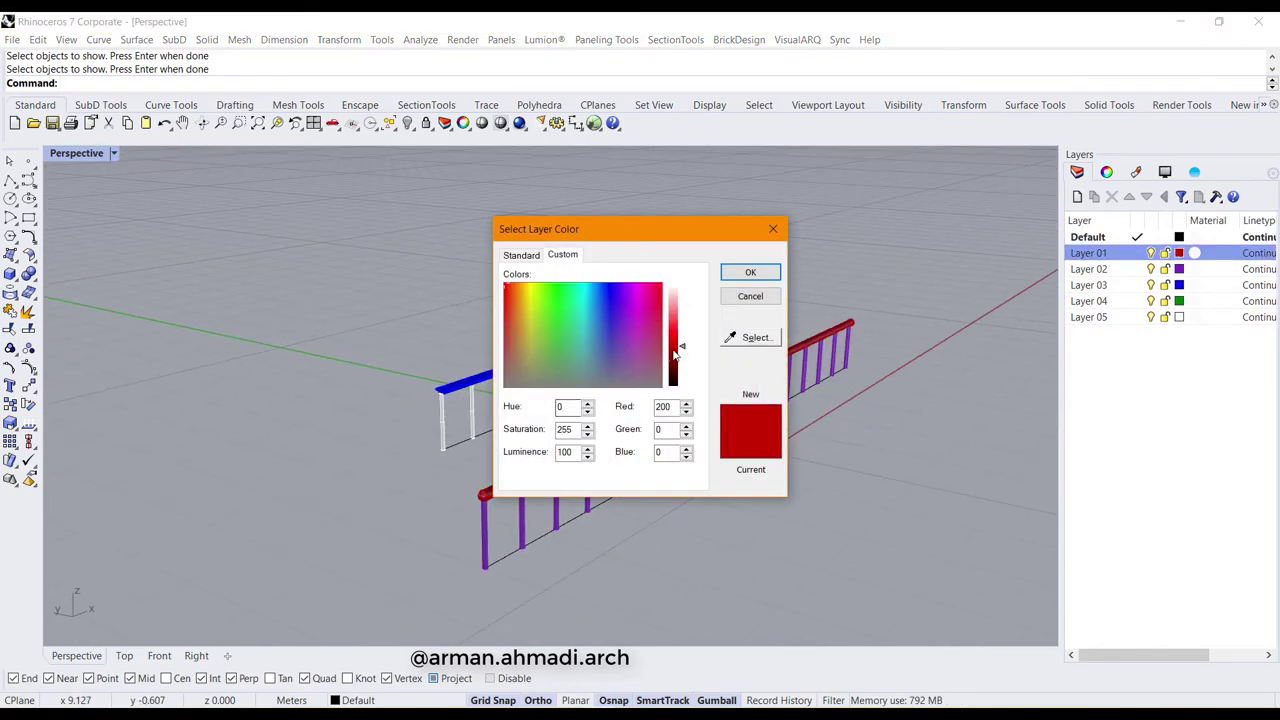
{"action": "left_click_drag", "start_coordinate": [680, 350], "coordinate": [680, 386]}
{"action": "key", "text": "Return"}
{"action": "left_click", "coordinate": [1180, 270]}
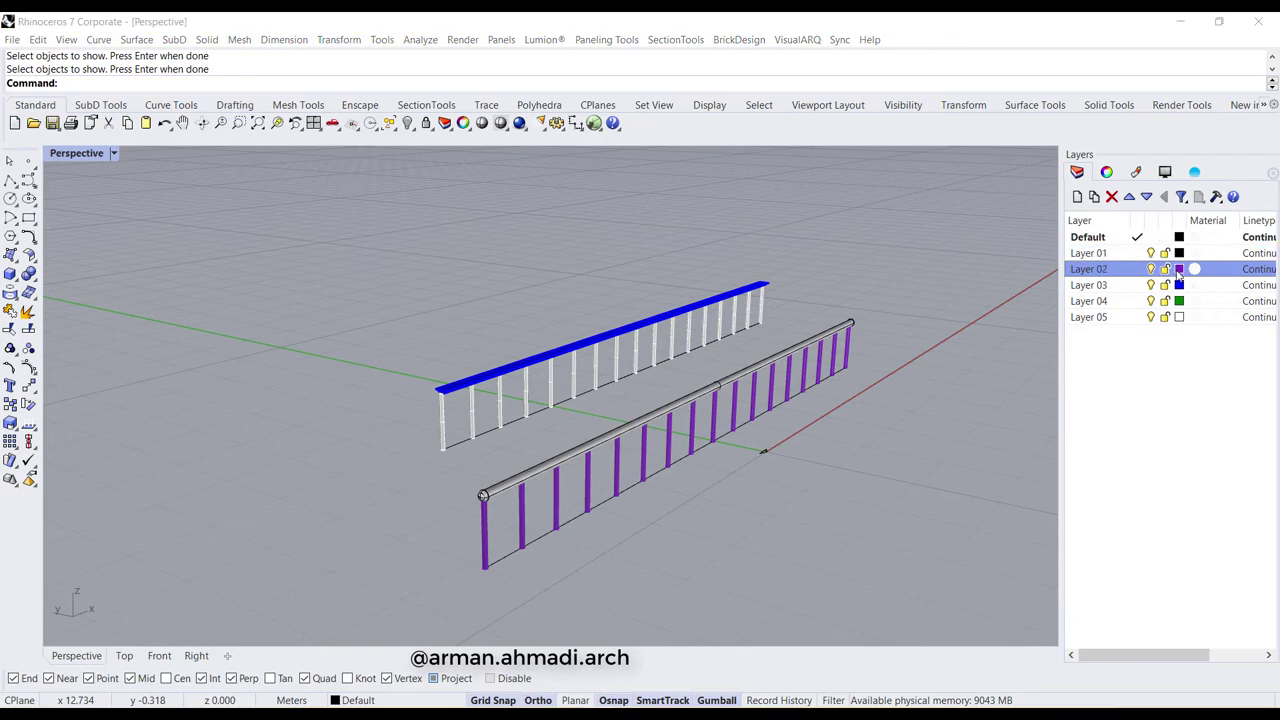
{"action": "left_click_drag", "start_coordinate": [677, 340], "coordinate": [678, 386]}
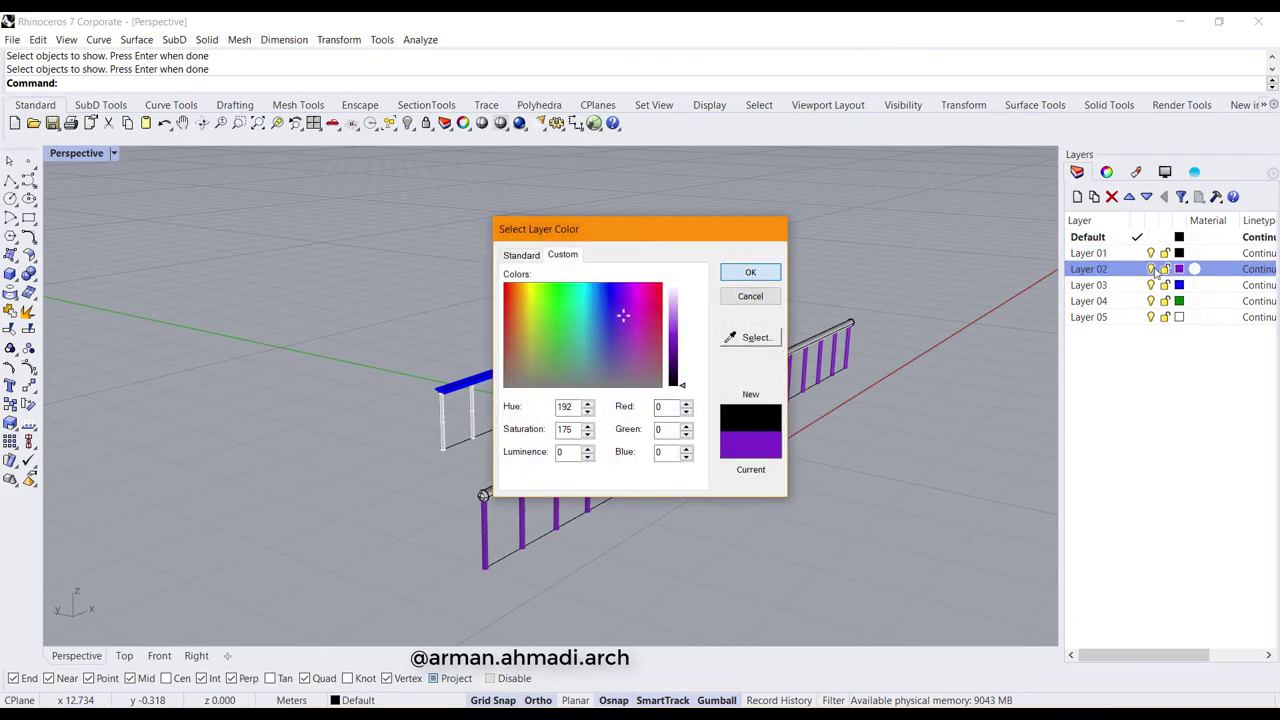
{"action": "left_click", "coordinate": [752, 271]}
Step: Set the layer colours of Layer 03, Layer 04 and Layer 05 to black
{"action": "key", "text": "Down"}
{"action": "left_click", "coordinate": [1180, 286]}
{"action": "left_click_drag", "start_coordinate": [677, 340], "coordinate": [678, 386]}
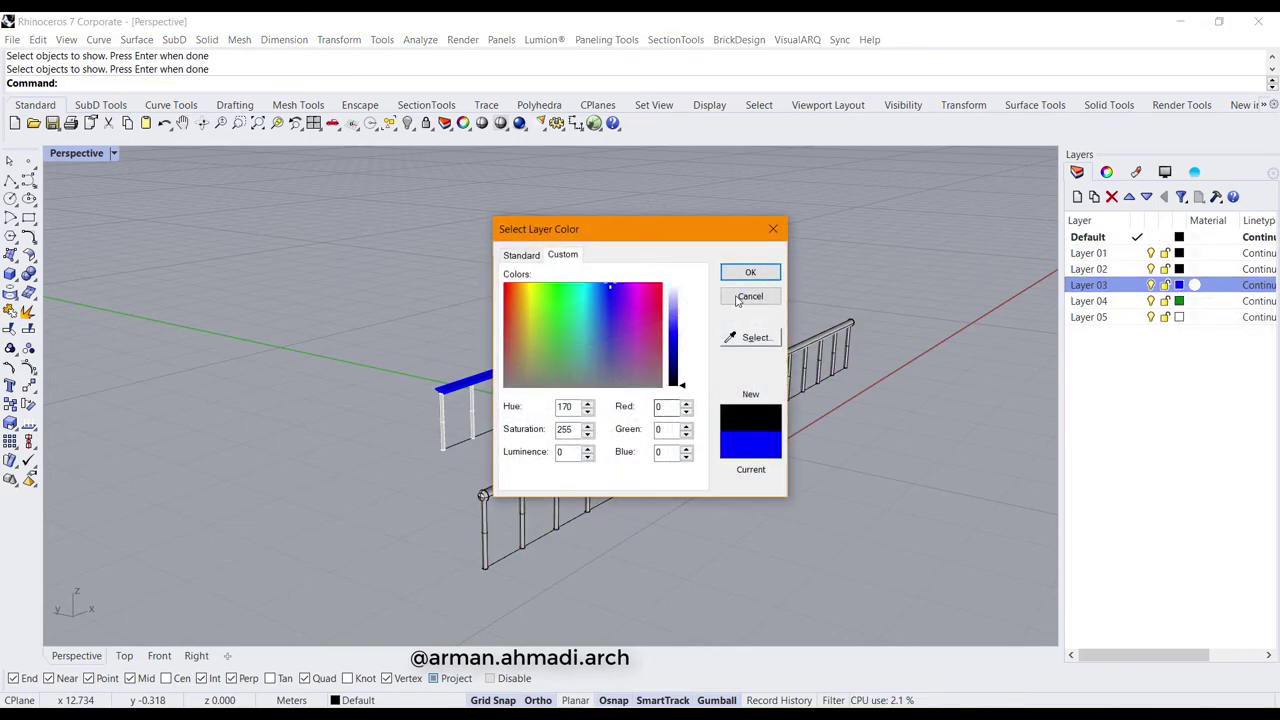
{"action": "left_click", "coordinate": [752, 271]}
{"action": "left_click", "coordinate": [1180, 301]}
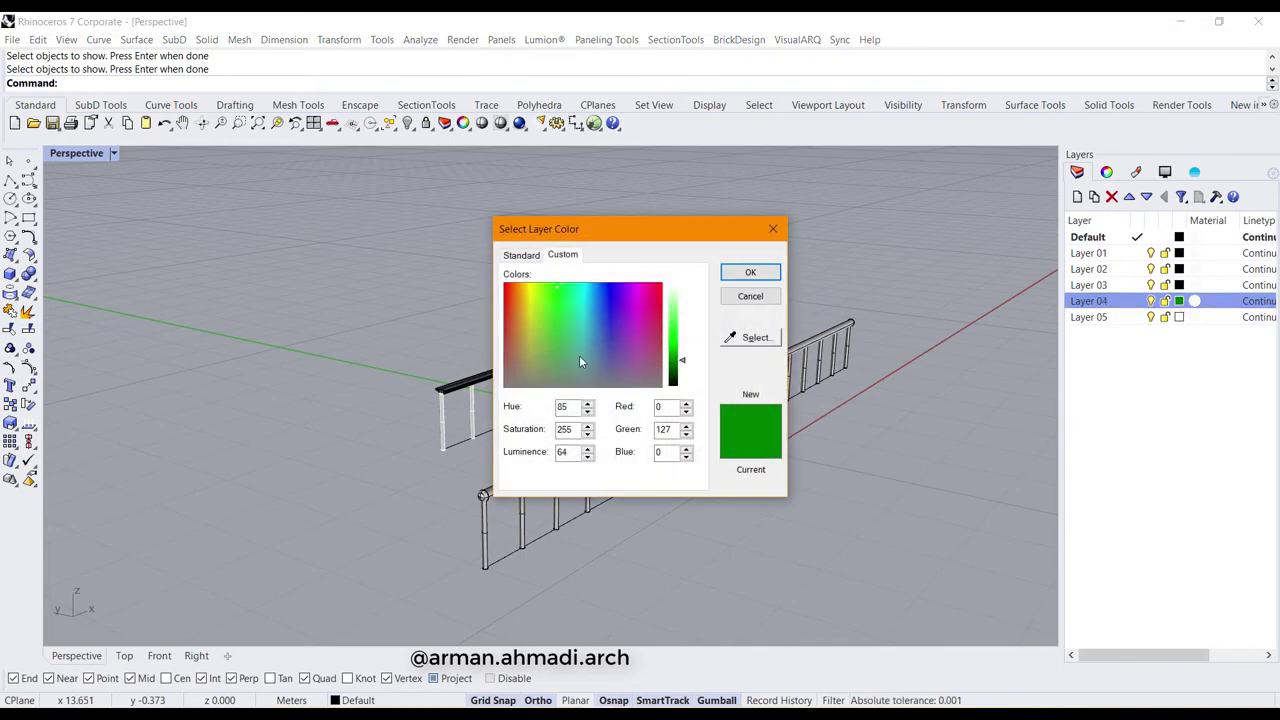
{"action": "left_click_drag", "start_coordinate": [674, 362], "coordinate": [678, 386]}
{"action": "left_click", "coordinate": [750, 272]}
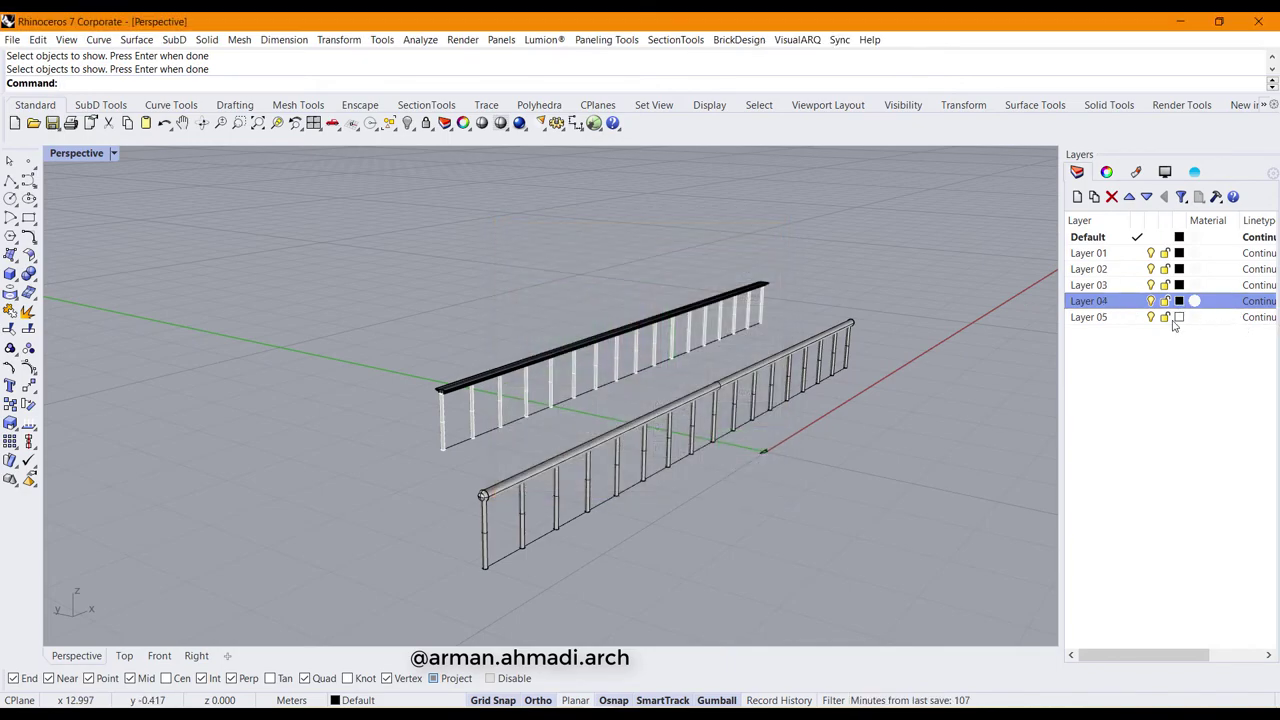
{"action": "key", "text": "Down"}
{"action": "left_click_drag", "start_coordinate": [675, 379], "coordinate": [678, 386]}
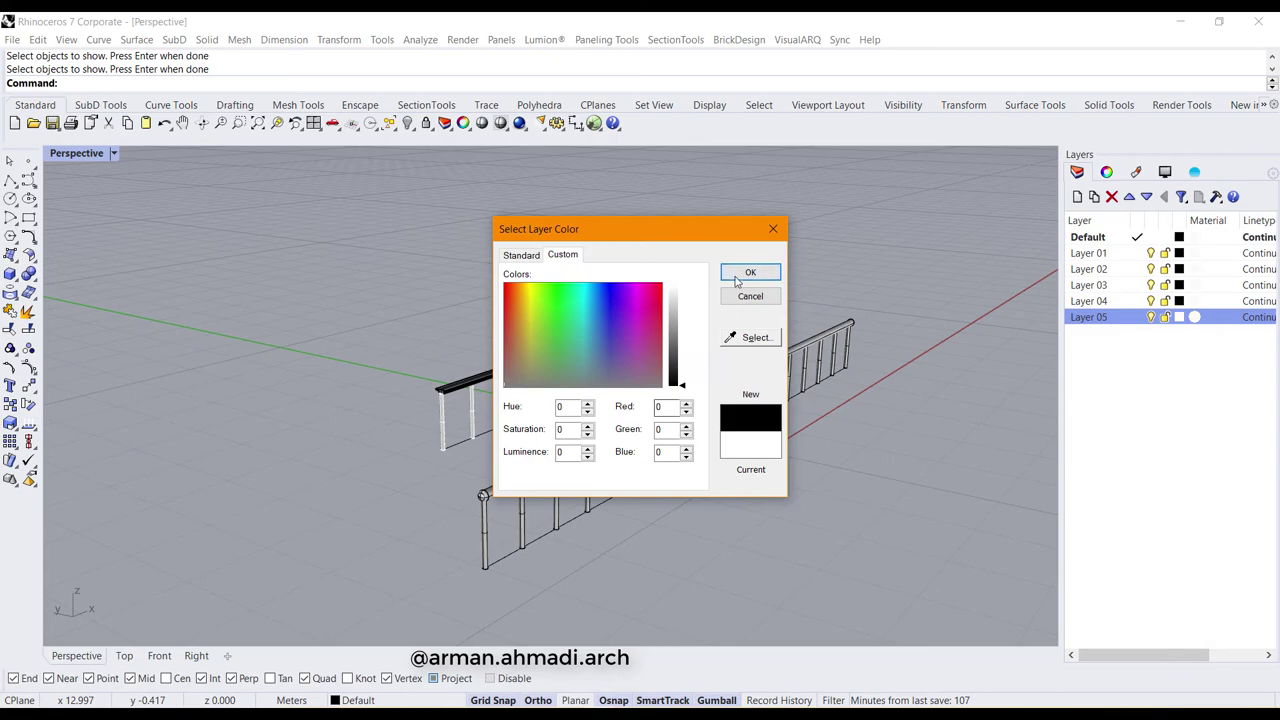
{"action": "left_click", "coordinate": [750, 272]}
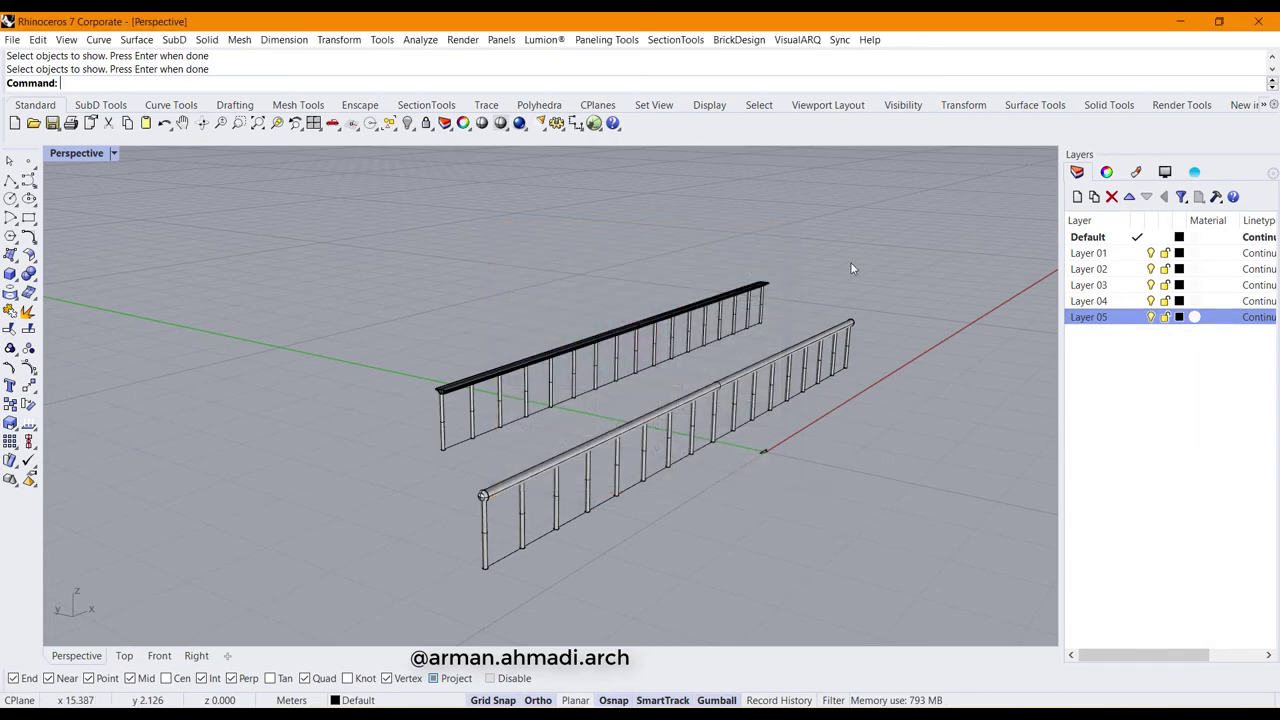
Step: Set the Perspective viewport's display mode to Arctic
{"action": "left_click", "coordinate": [114, 153]}
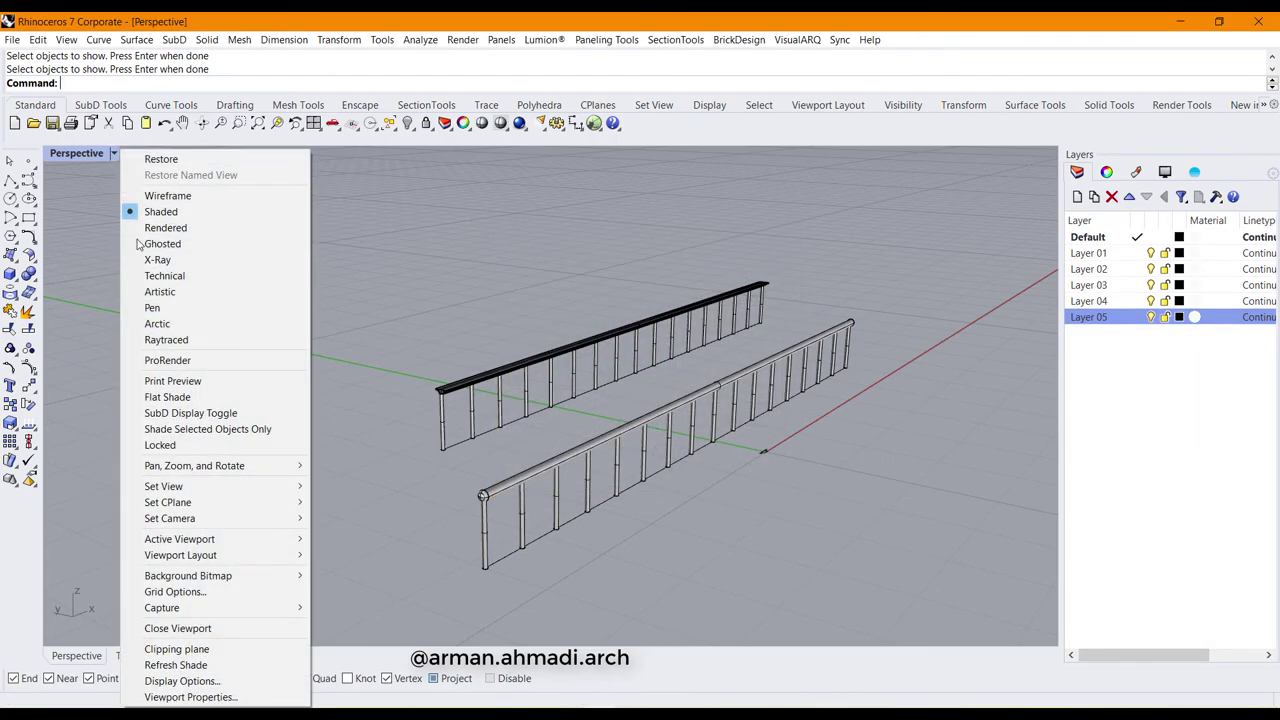
{"action": "left_click", "coordinate": [160, 323]}
Step: Examine both finished handrails from several angles, close up and from a distance
{"action": "right_click_drag", "start_coordinate": [699, 455], "coordinate": [726, 357]}
{"action": "scroll", "coordinate": [655, 440], "scroll_direction": "up", "scroll_amount": 5}
{"action": "scroll", "coordinate": [653, 439], "scroll_direction": "down", "scroll_amount": 4}
{"action": "scroll", "coordinate": [655, 390], "scroll_direction": "down", "scroll_amount": 5}
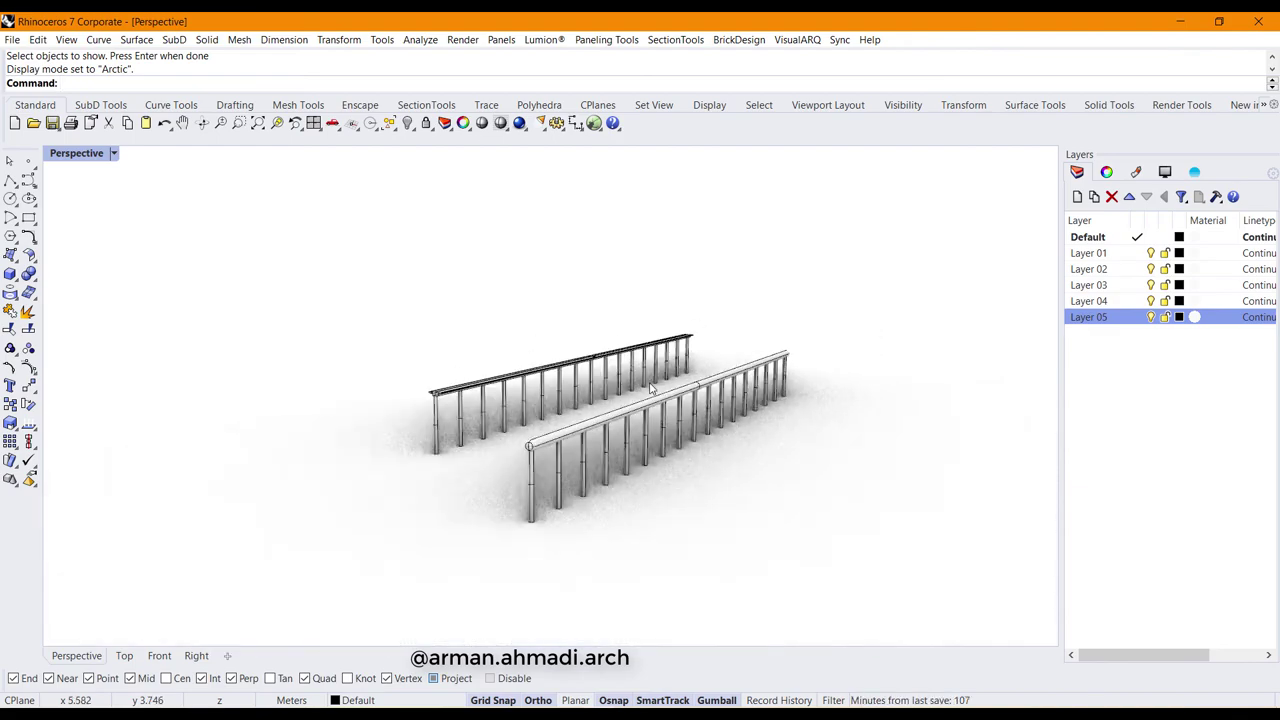
{"action": "right_click_drag", "start_coordinate": [555, 424], "coordinate": [595, 453], "text": "shift"}
{"action": "scroll", "coordinate": [595, 453], "scroll_direction": "up", "scroll_amount": 6}
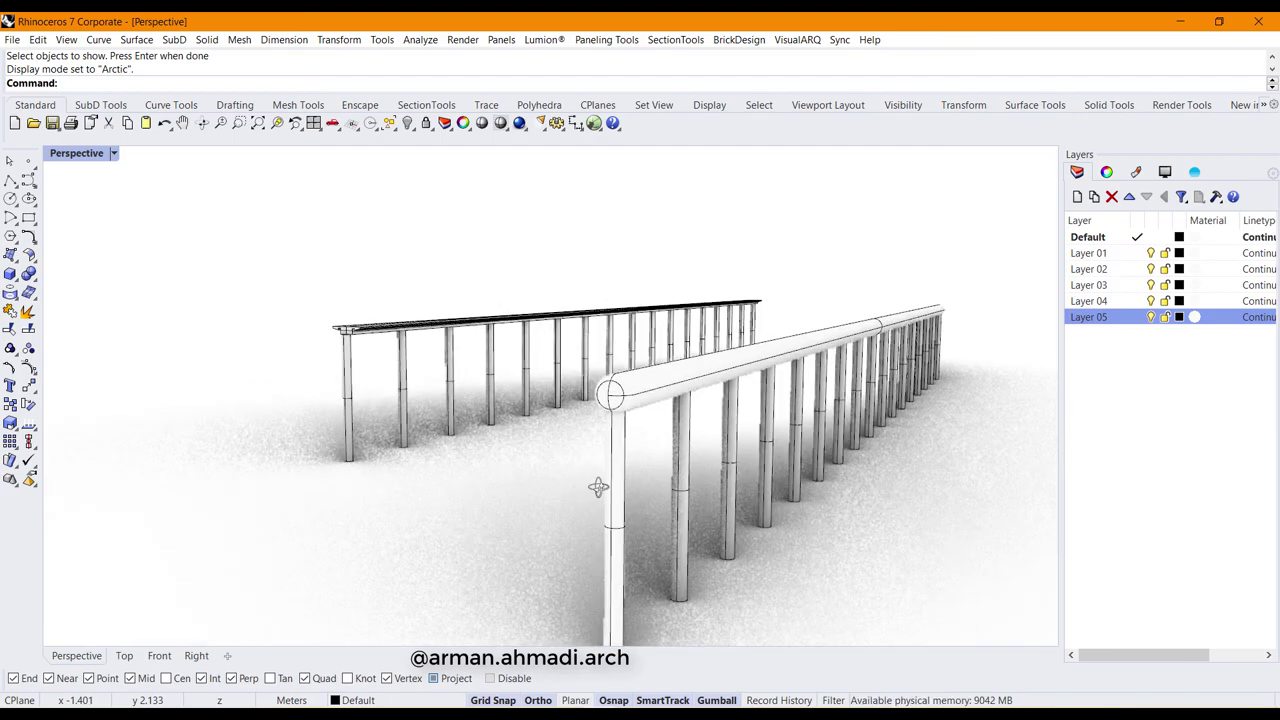
{"action": "right_click_drag", "start_coordinate": [598, 487], "coordinate": [594, 494]}
{"action": "scroll", "coordinate": [590, 485], "scroll_direction": "down", "scroll_amount": 7}
{"action": "scroll", "coordinate": [557, 400], "scroll_direction": "up", "scroll_amount": 5}
{"action": "mouse_move", "coordinate": [606, 448]}
{"action": "right_mouse_down"}
{"action": "mouse_move", "coordinate": [620, 443]}
{"action": "mouse_move", "coordinate": [596, 452]}
{"action": "right_mouse_up"}
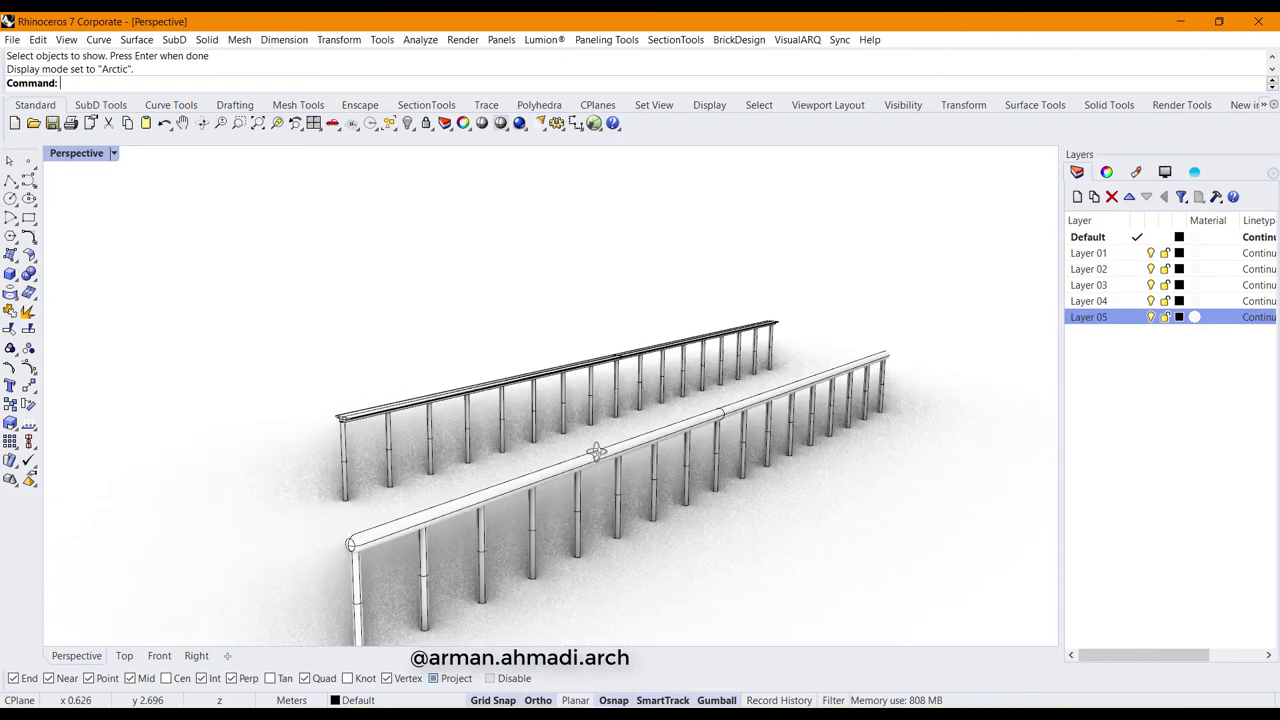